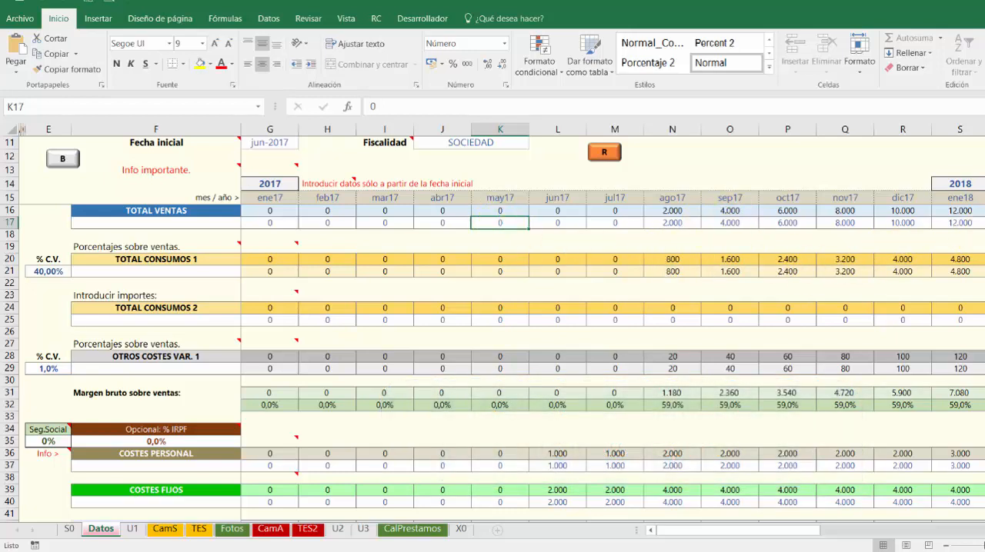
Show the floating toolbar, open the charts, P&G and balance form, and view the list of available charts
click(66, 164)
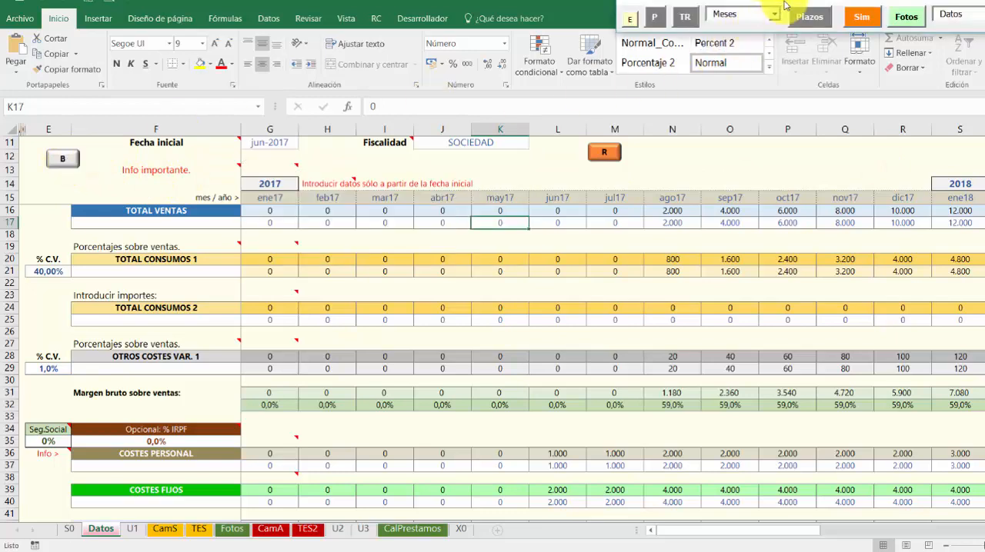
drag(772, 13, 471, 99)
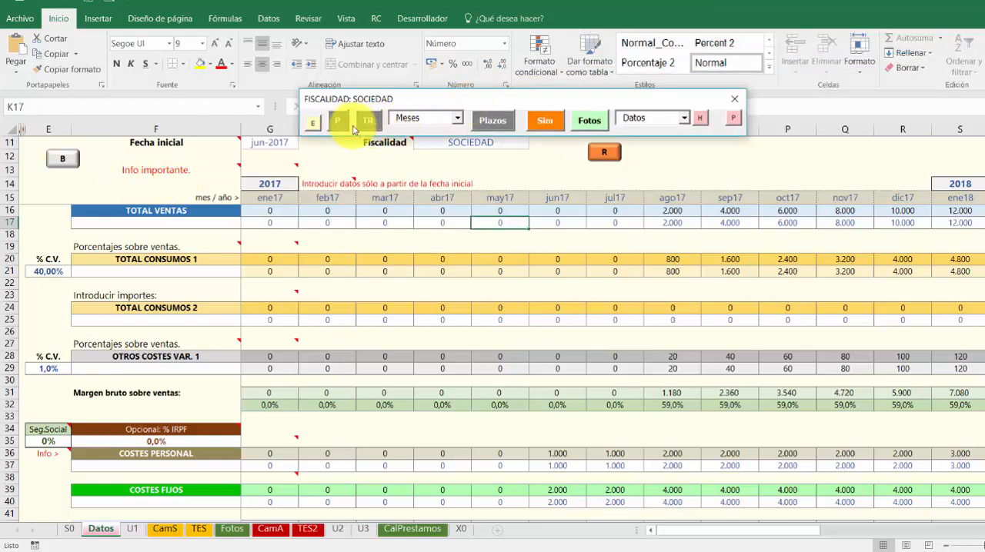
click(341, 123)
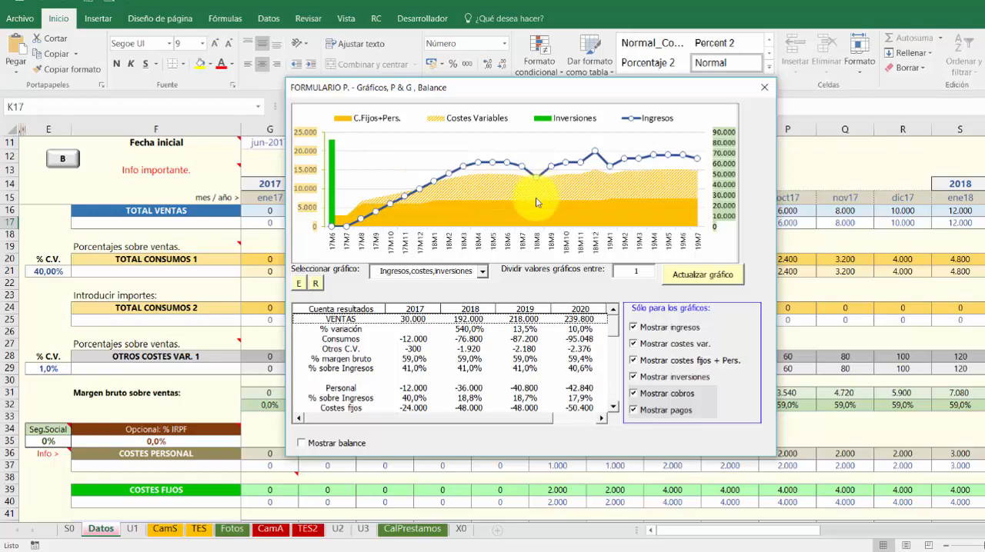
click(483, 273)
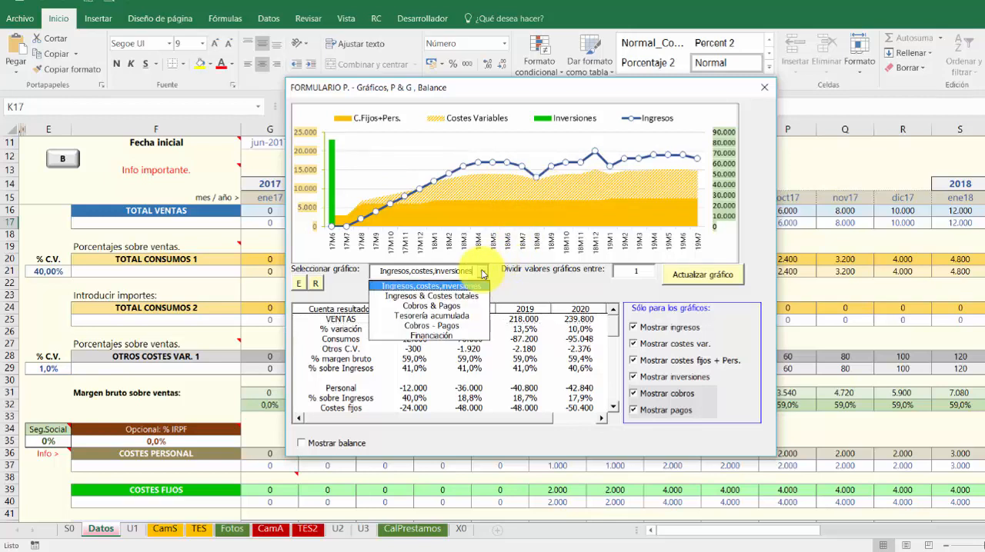
click(484, 273)
Hide the ribbon and reposition the charts form and the floating toolbar to free the sheet area
drag(512, 88, 495, 162)
click(732, 119)
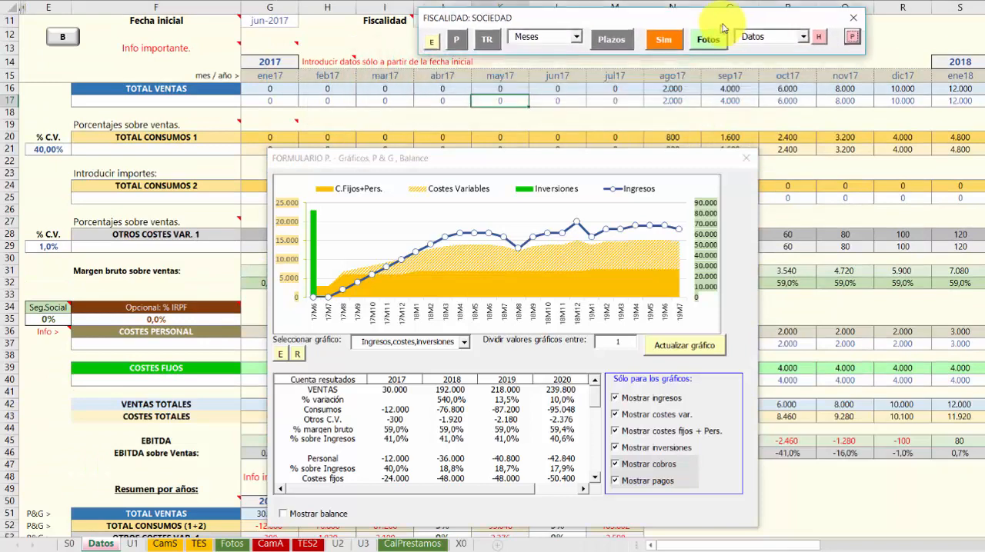
drag(559, 162, 813, 119)
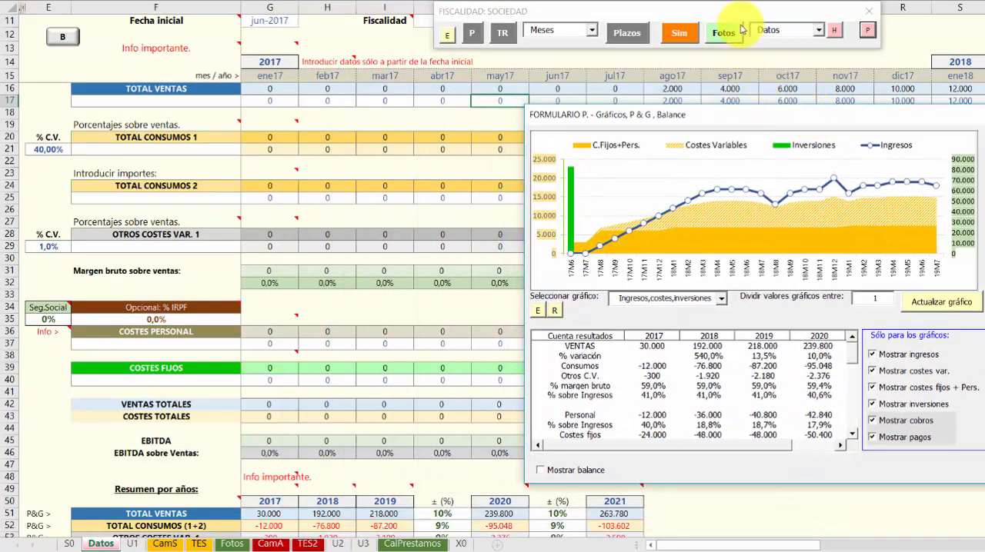
drag(680, 13, 640, 21)
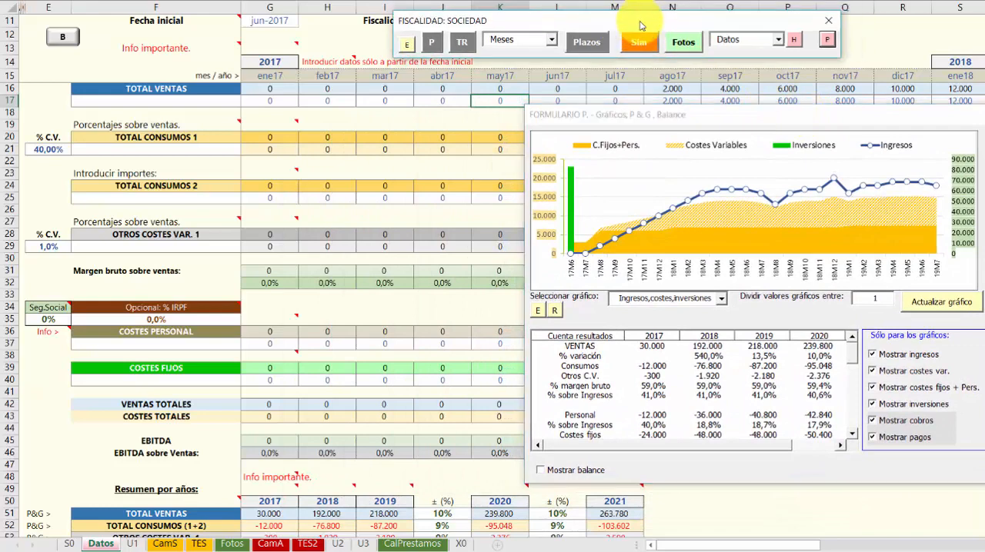
Open the quick simulator dashboard and arrange it side by side with the charts form without overlap
click(638, 44)
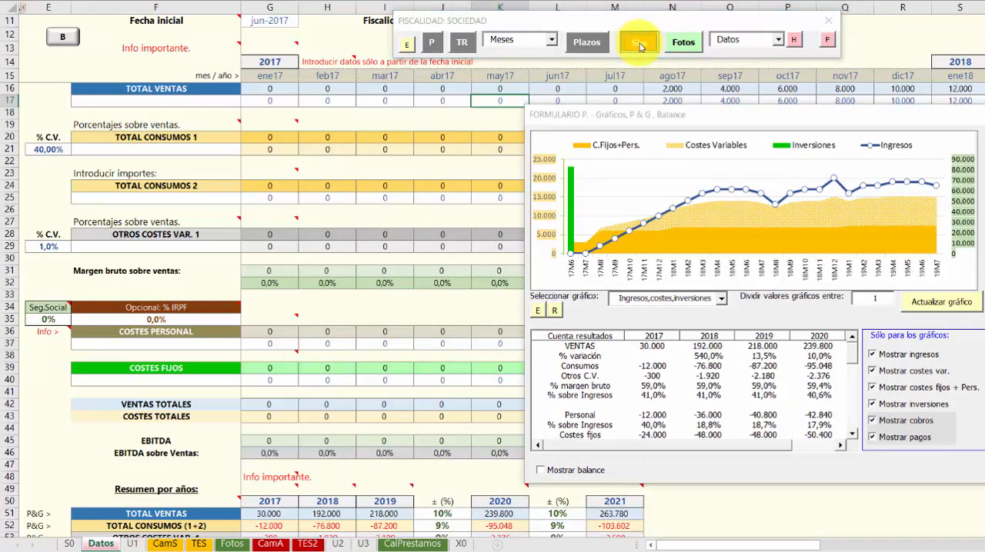
drag(485, 124, 373, 126)
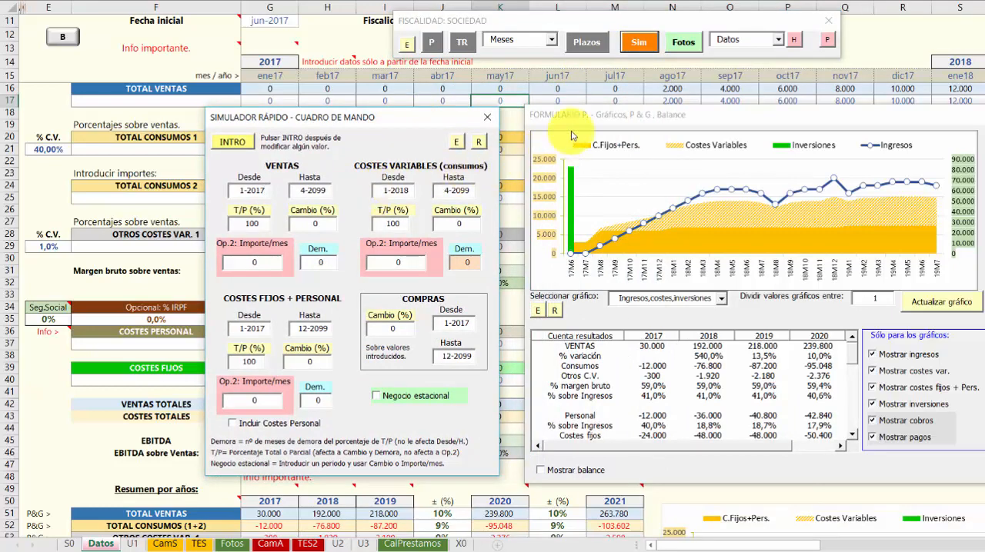
drag(580, 116, 563, 118)
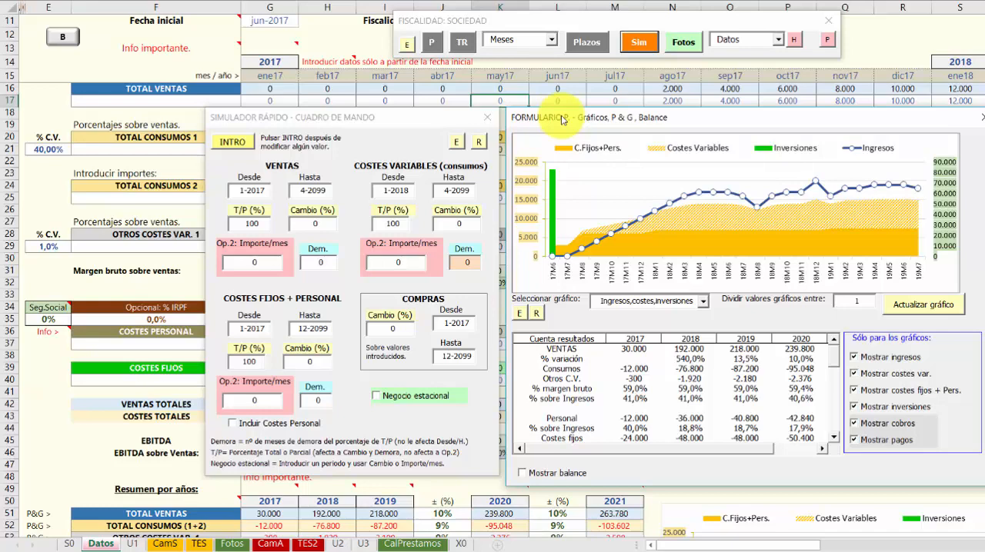
drag(413, 117, 383, 118)
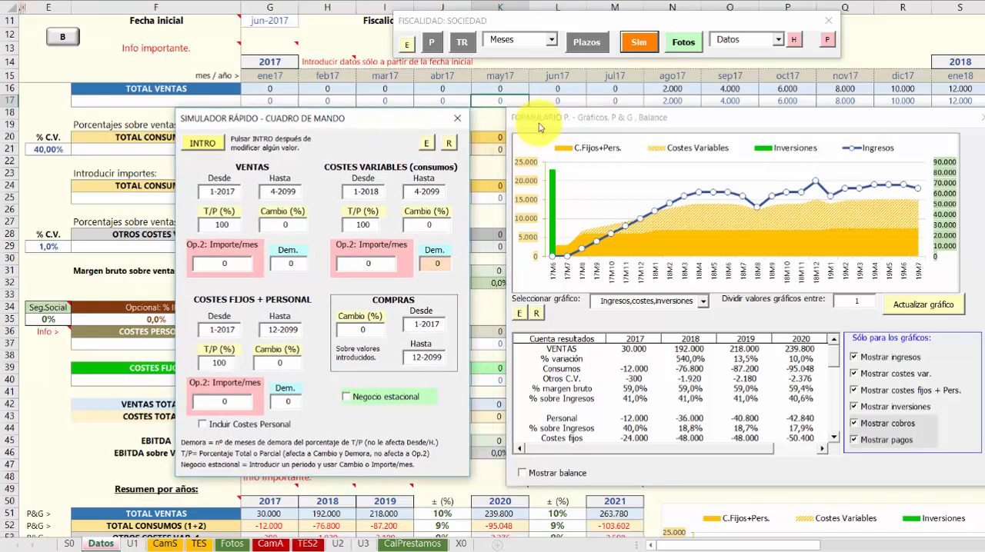
drag(534, 126, 527, 122)
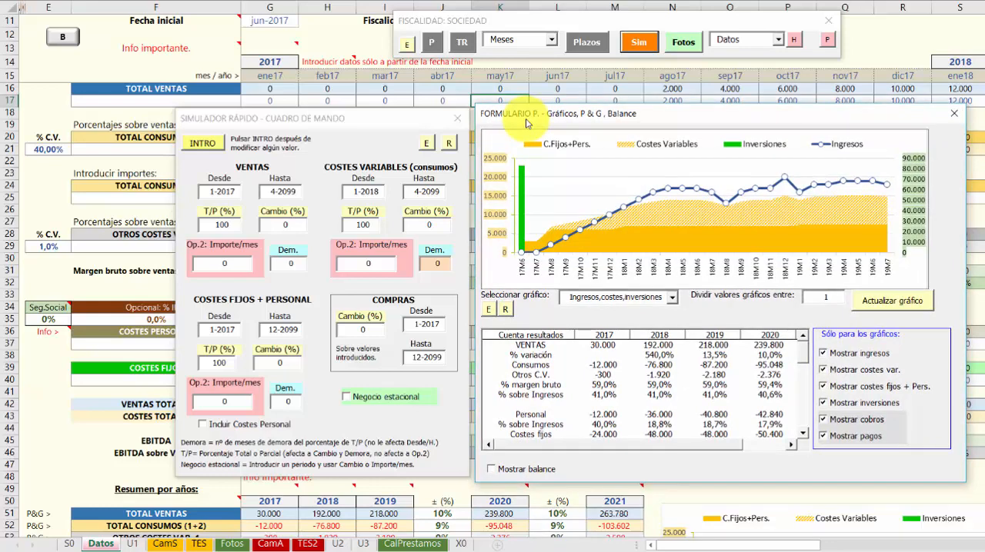
drag(556, 113, 561, 105)
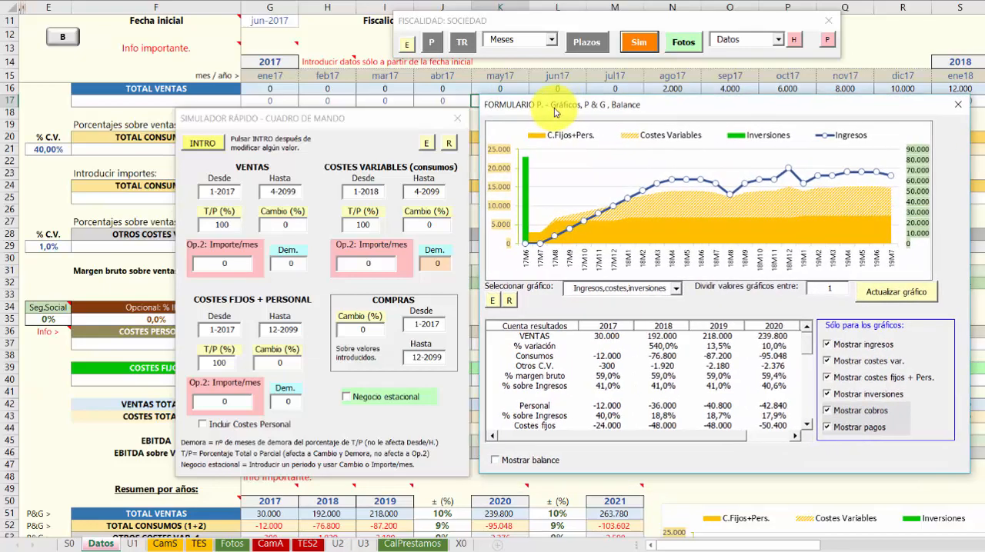
mouse_move(691, 106)
mouse_down()
mouse_move(554, 97)
mouse_move(675, 127)
mouse_move(688, 107)
mouse_up()
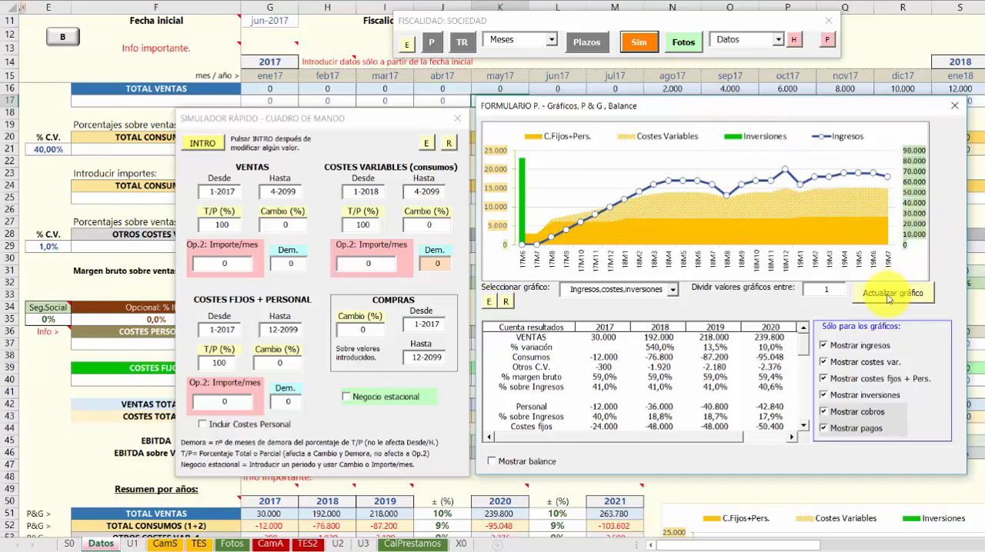
Refresh the graph in the charts form and close that form, leaving the simulator open
click(346, 121)
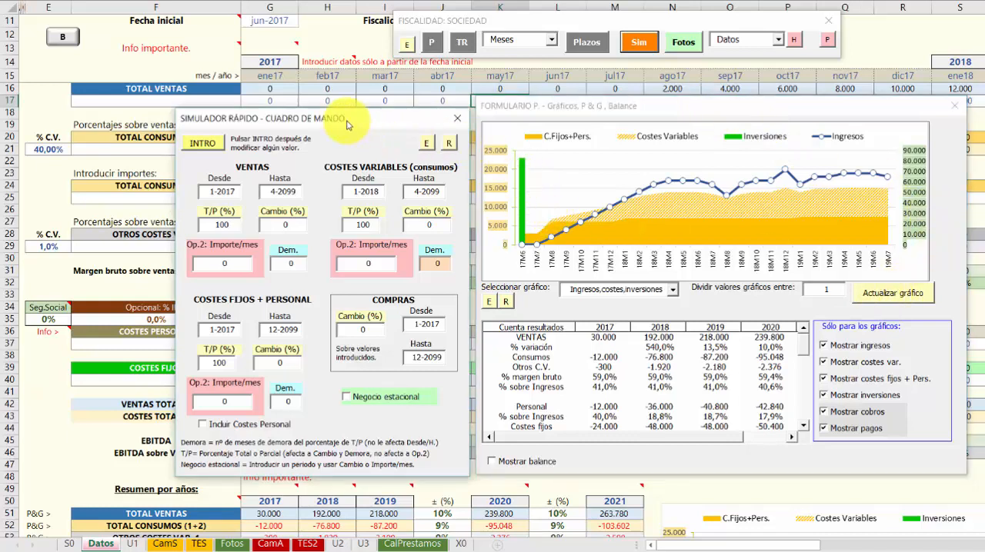
click(699, 111)
click(902, 294)
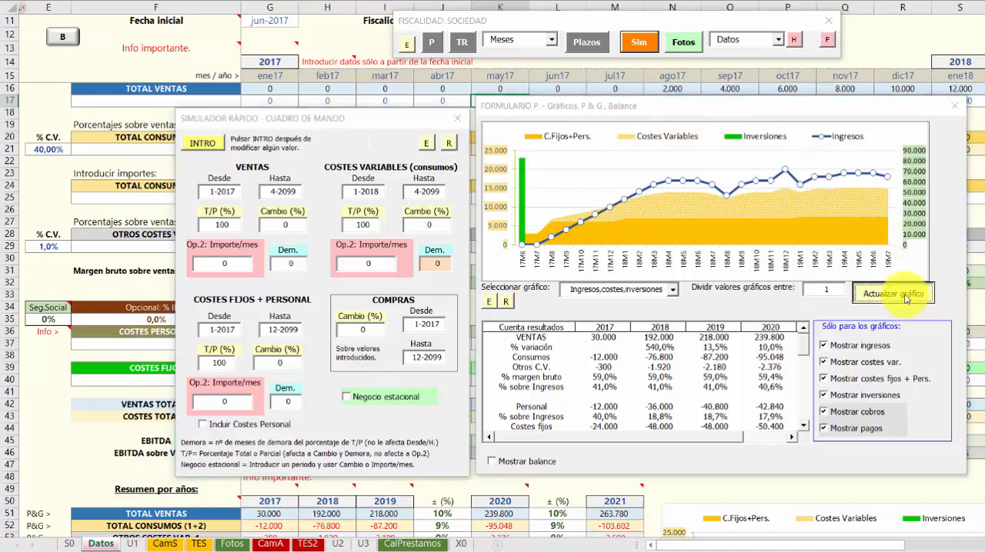
click(954, 108)
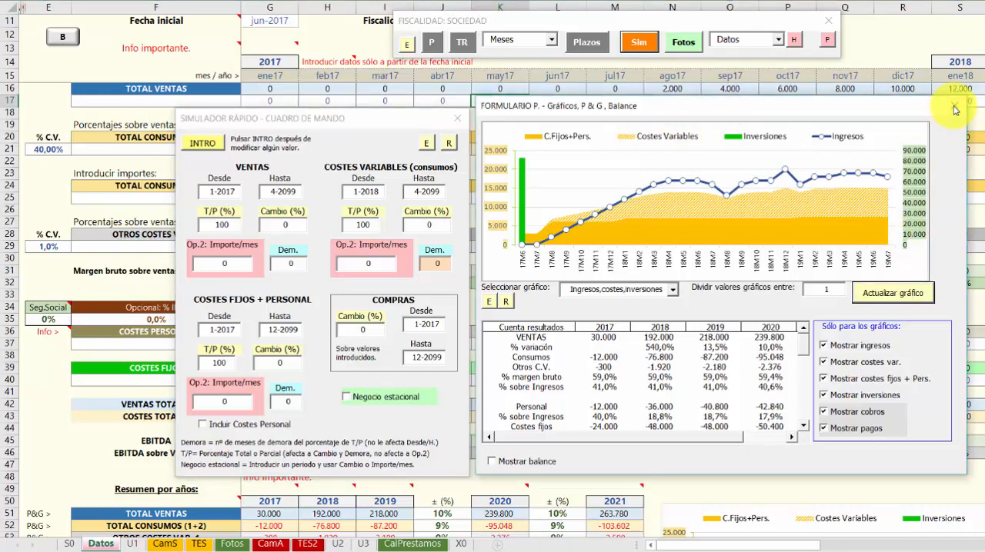
View the results and charts on the CamS sheet and place the simulator beside the income and accumulated treasury charts
drag(364, 125, 668, 90)
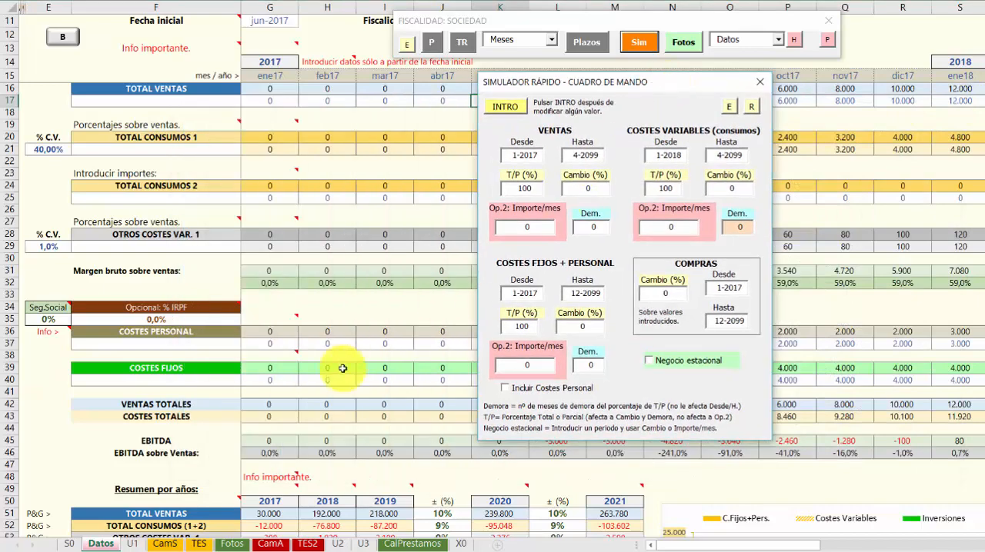
click(164, 546)
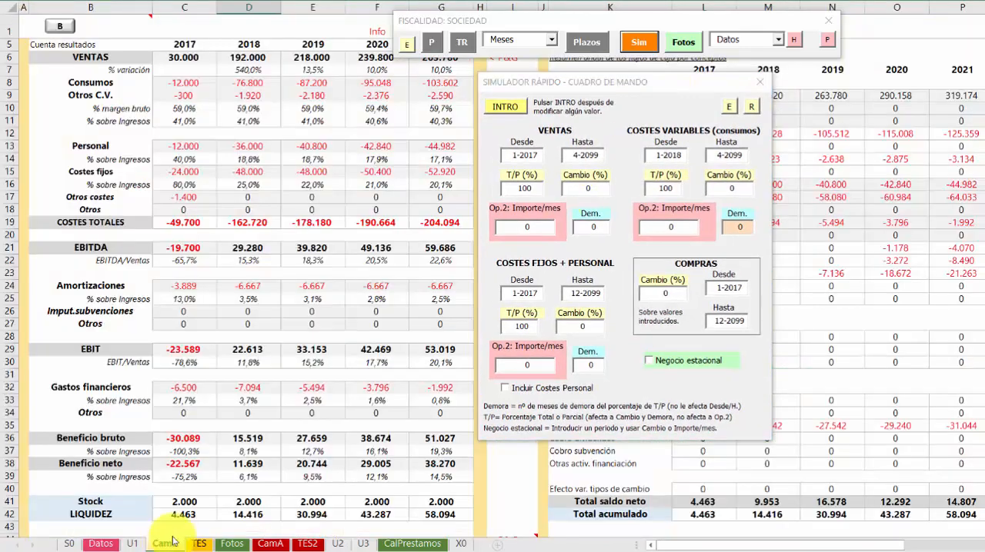
scroll(304, 381, down, 5)
scroll(296, 324, down, 7)
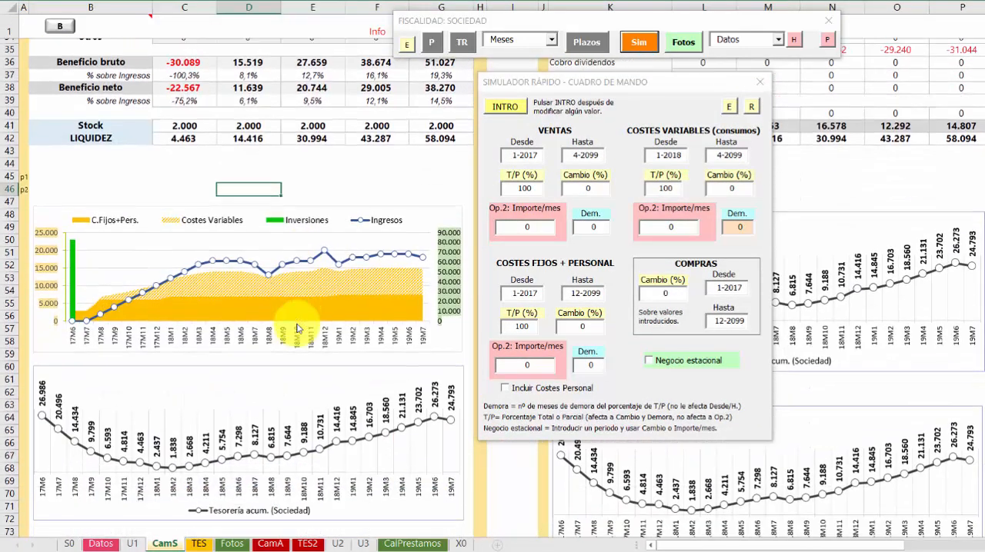
scroll(296, 327, up, 2)
scroll(297, 326, up, 1)
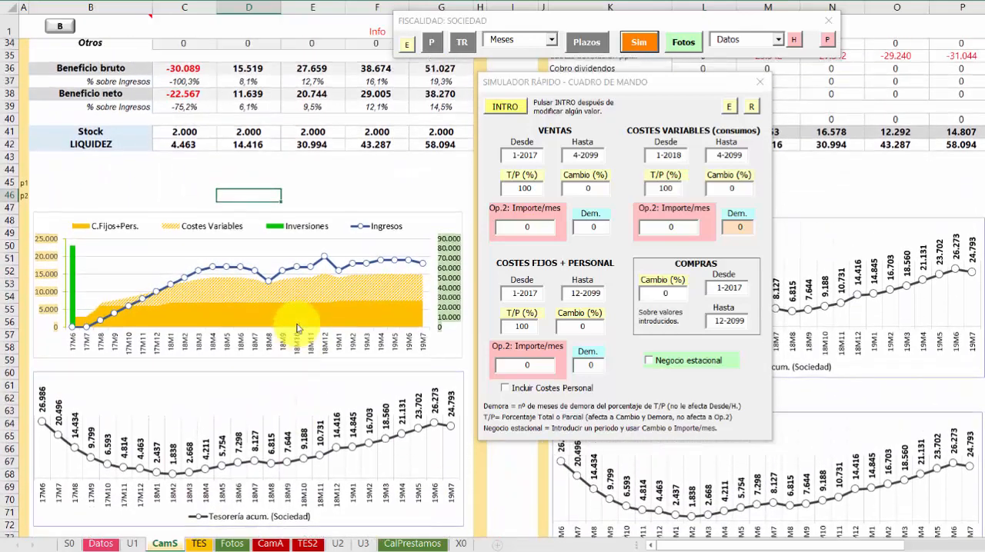
click(529, 86)
drag(527, 84, 523, 145)
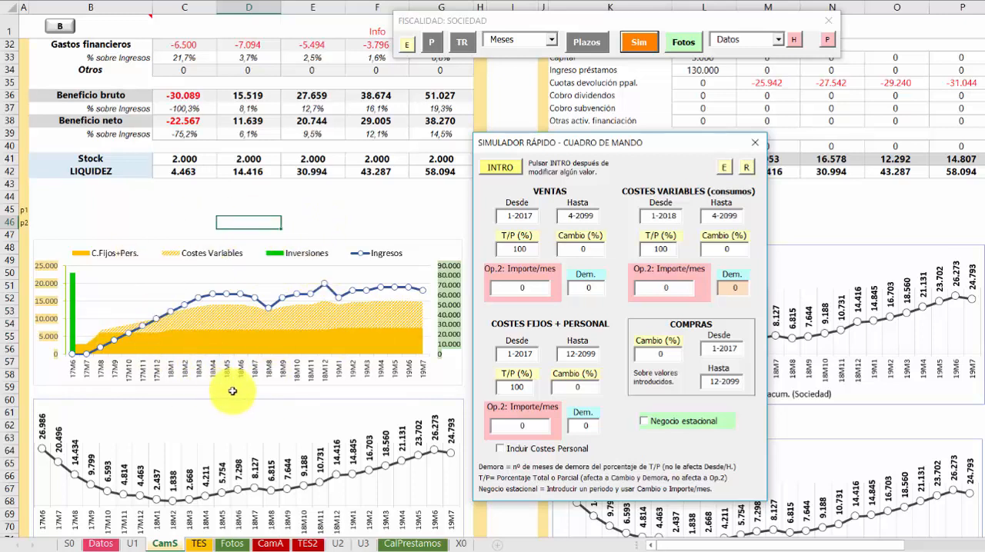
Set the sales delay to 1 month in the simulator, apply it, and review the charts
double_click(520, 249)
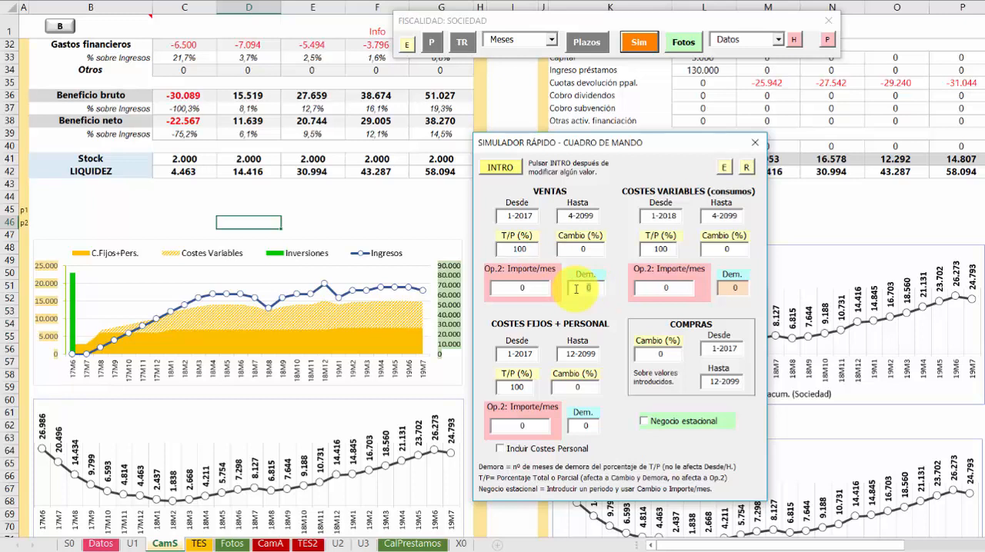
click(496, 168)
click(403, 194)
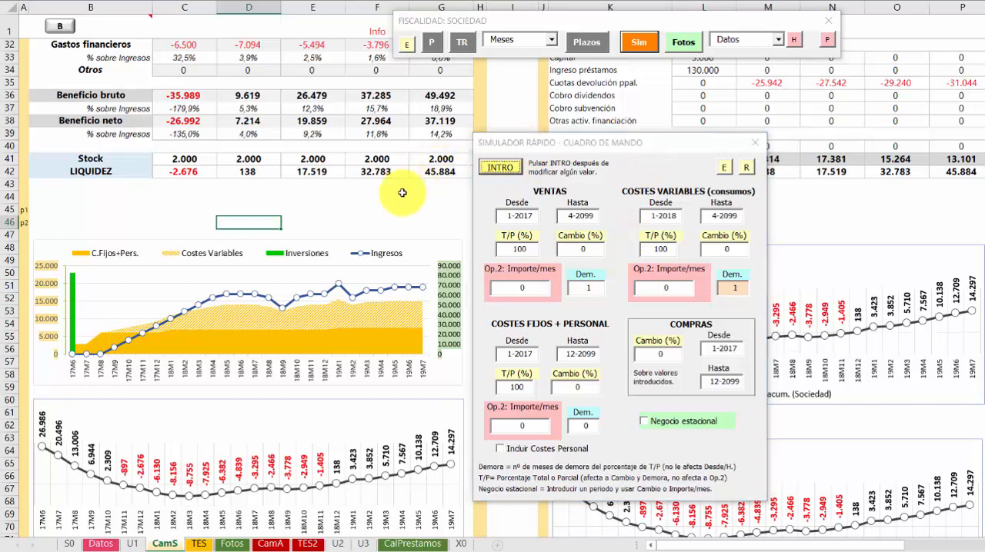
scroll(403, 194, down, 2)
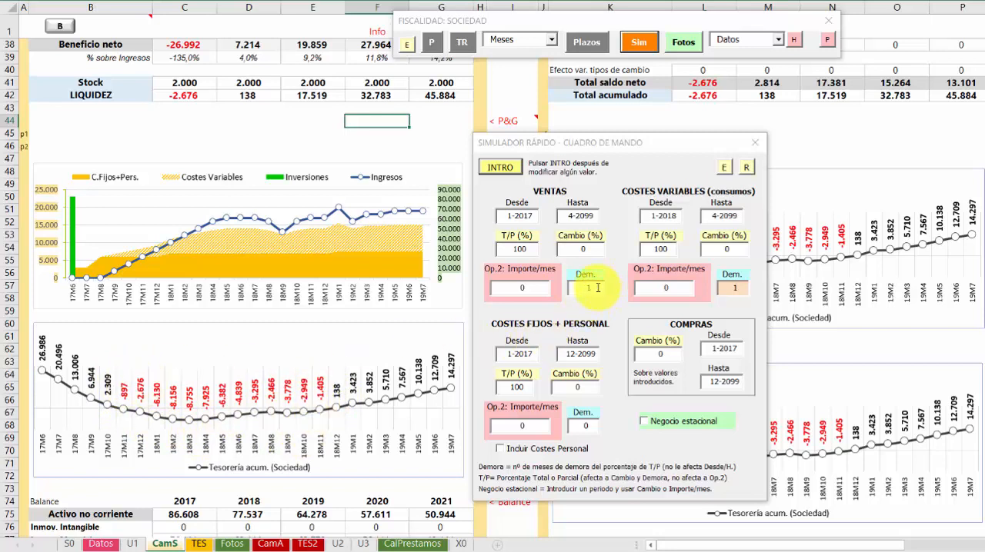
Set the sales delay to 2 months in the simulator and apply the simulation
drag(598, 288, 572, 289)
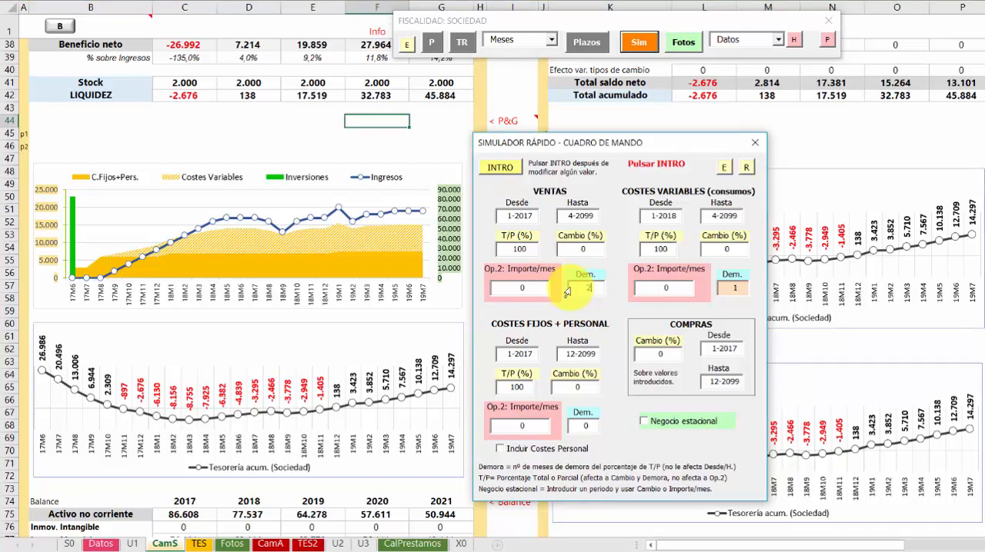
text(2)
click(504, 169)
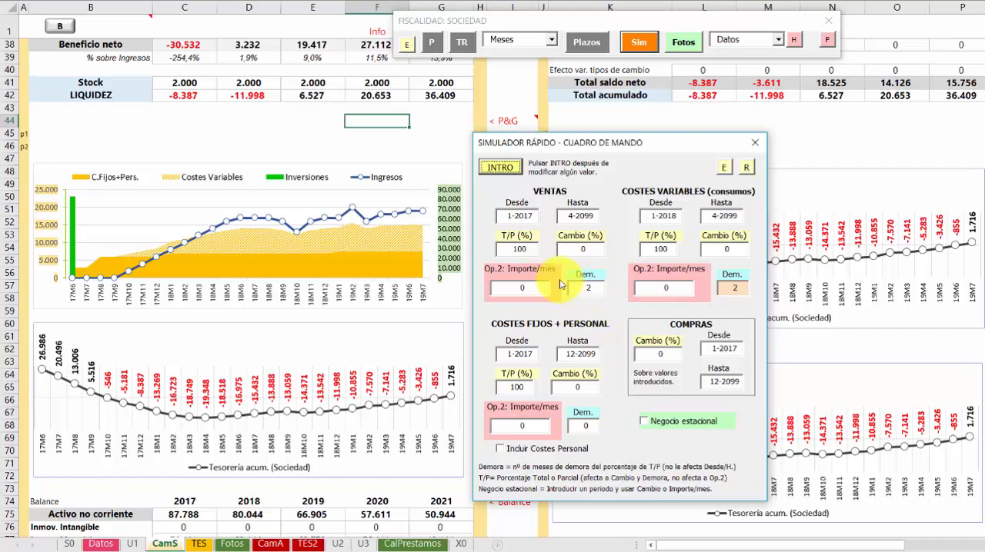
Set the T/P percentage to 50 for both sales and variable costs and apply the simulation
click(499, 250)
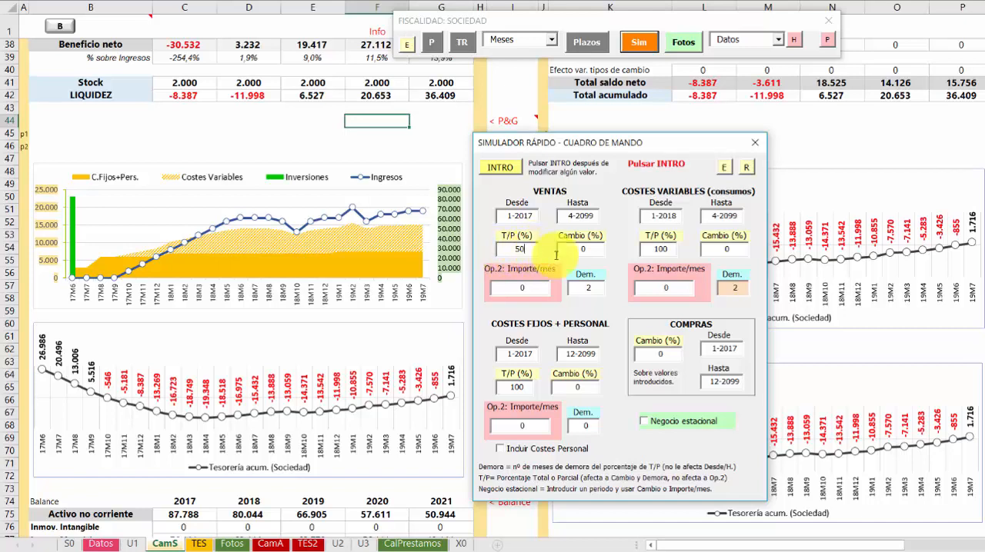
click(675, 252)
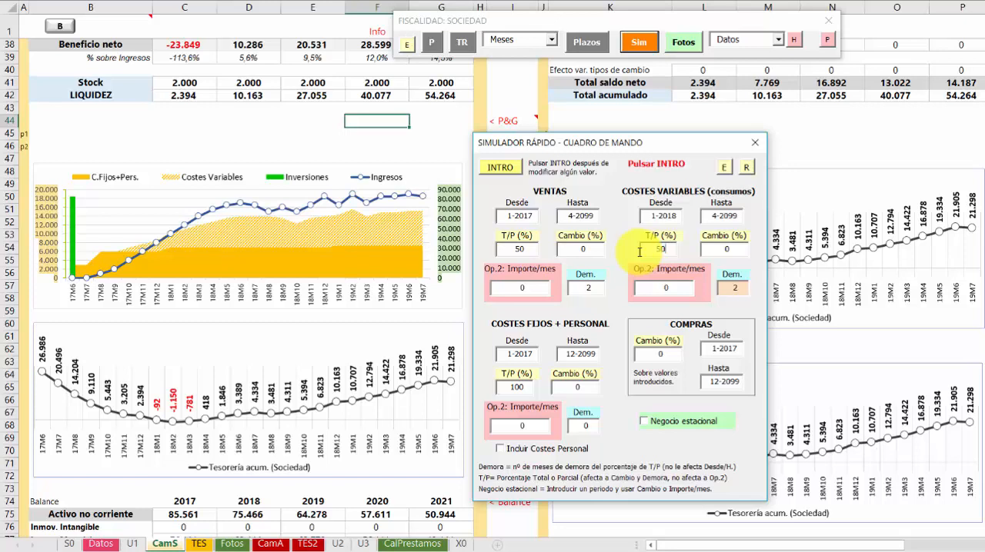
text(50)
click(508, 171)
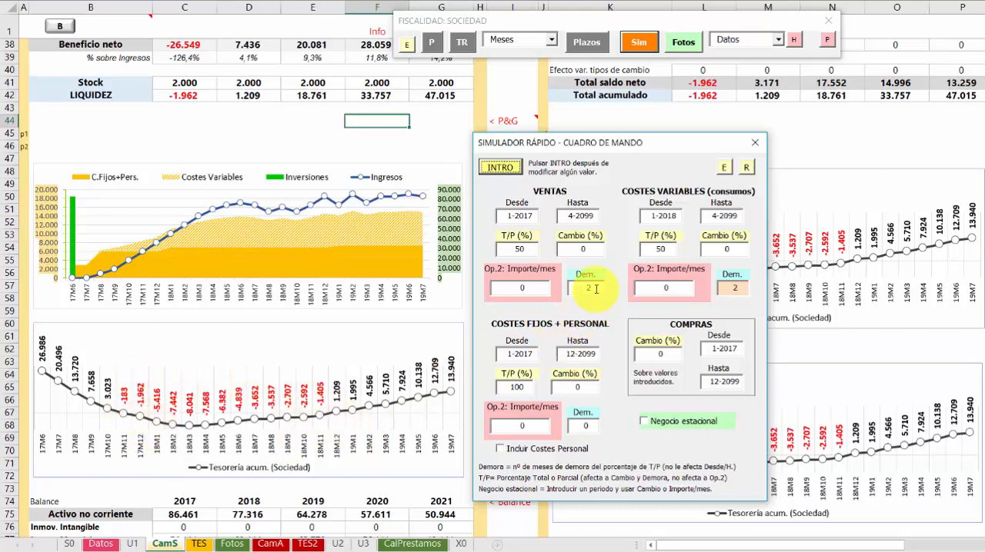
Set the sales delay to 1 month with the 50% share and recalculate the simulation
drag(595, 289, 577, 291)
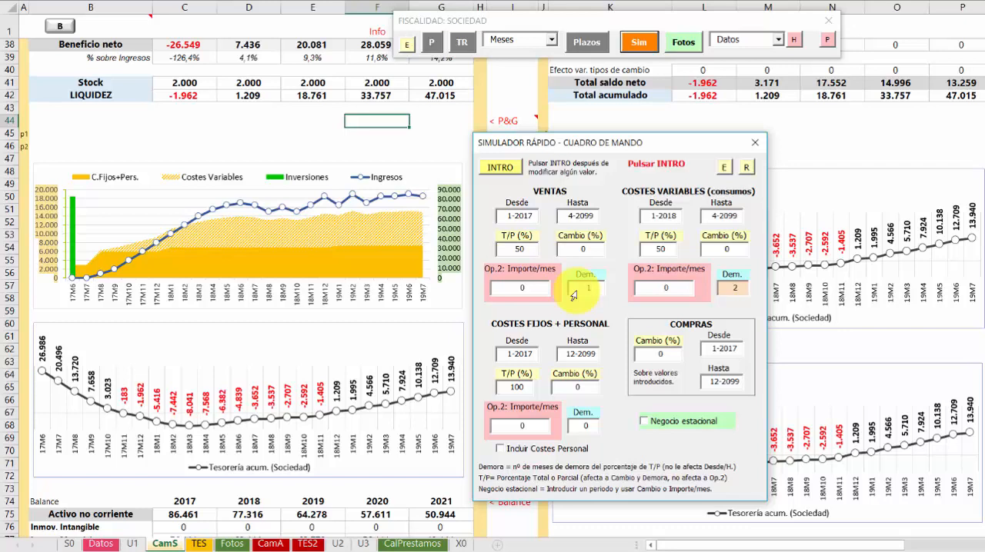
text(1)
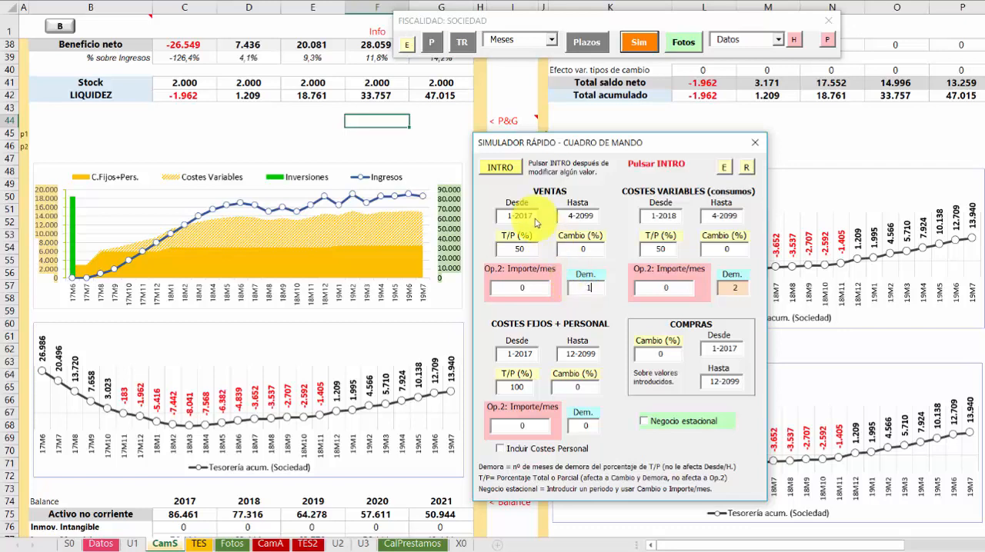
click(500, 167)
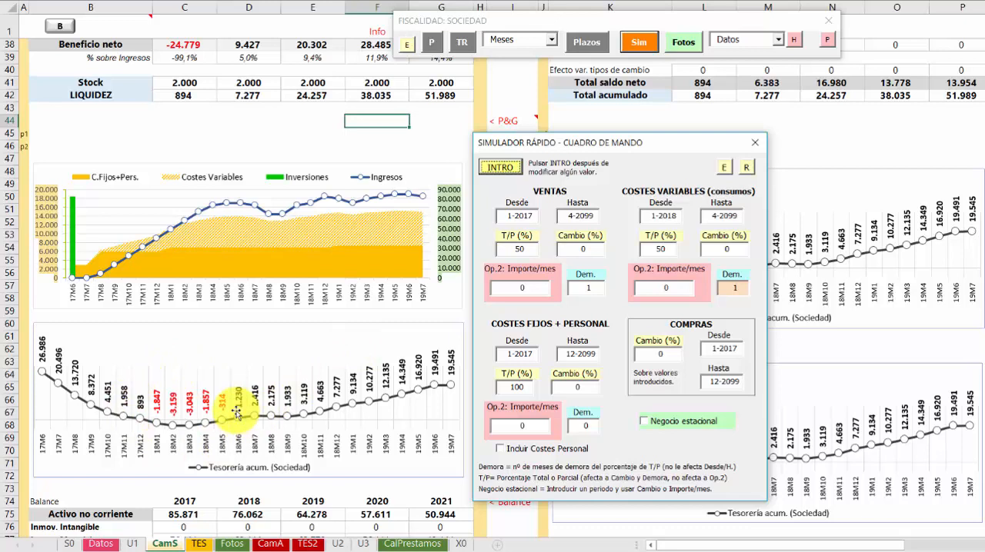
Return to the Datos sheet and move the simulator clear of the monthly sales row from August 2017
click(99, 544)
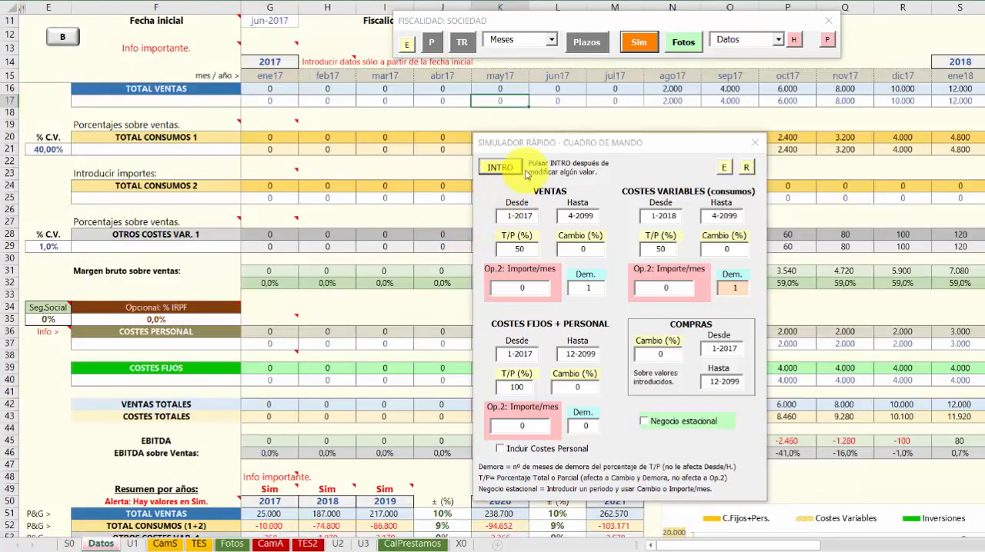
drag(542, 148, 481, 172)
click(652, 101)
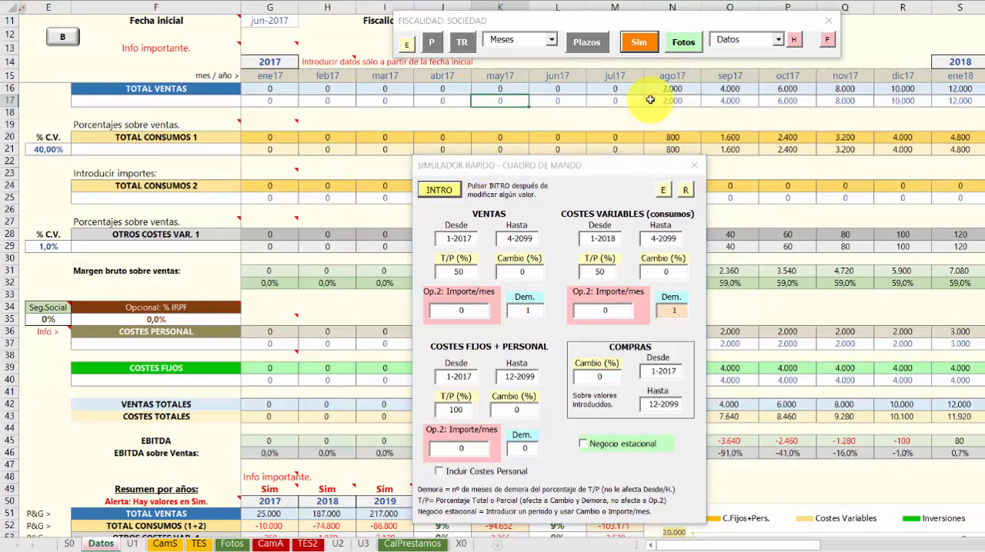
Check the monthly sales values from August to November 2017 in the editable sales row
click(719, 101)
click(781, 101)
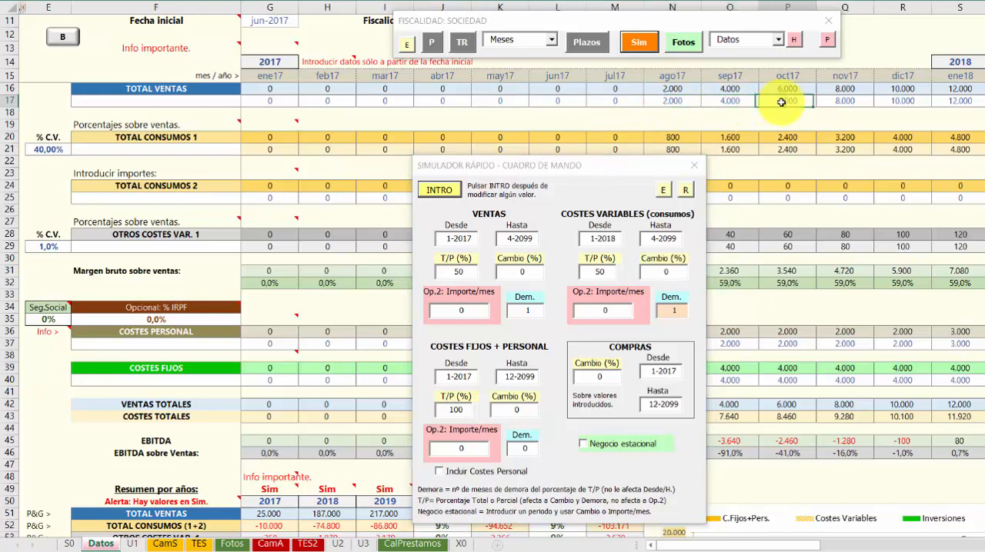
click(838, 101)
click(779, 101)
click(721, 101)
click(681, 101)
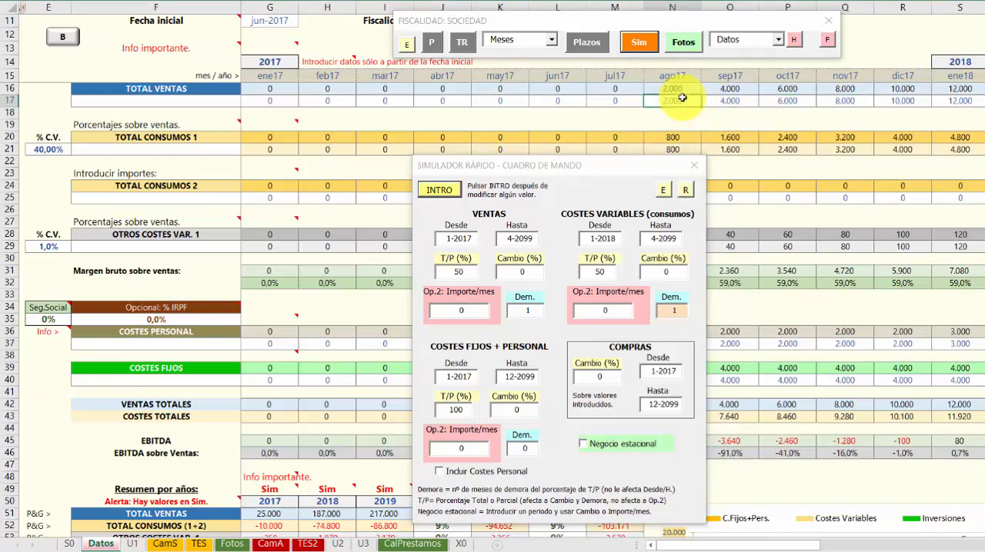
Switch to the CamS sheet and place the simulator beside the results charts
drag(584, 163, 687, 132)
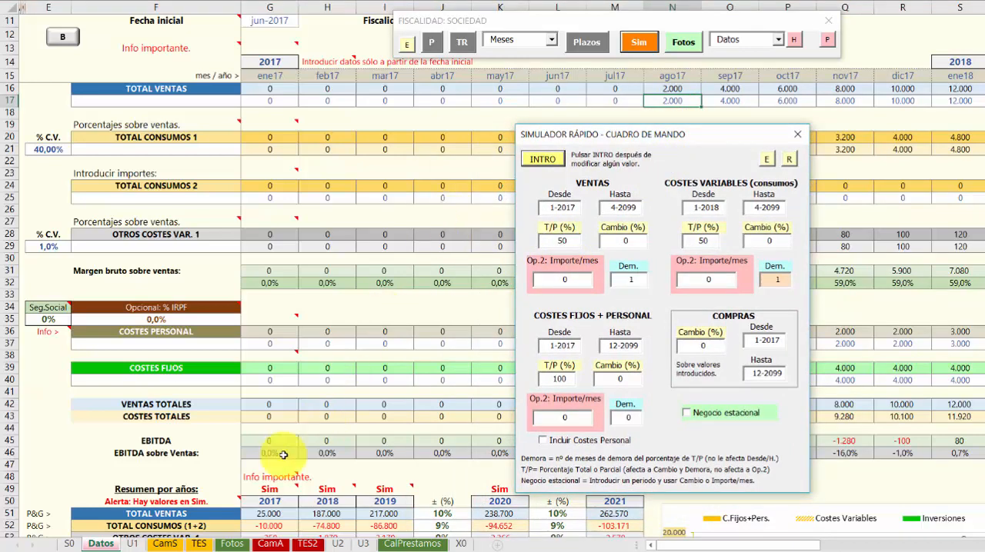
click(164, 543)
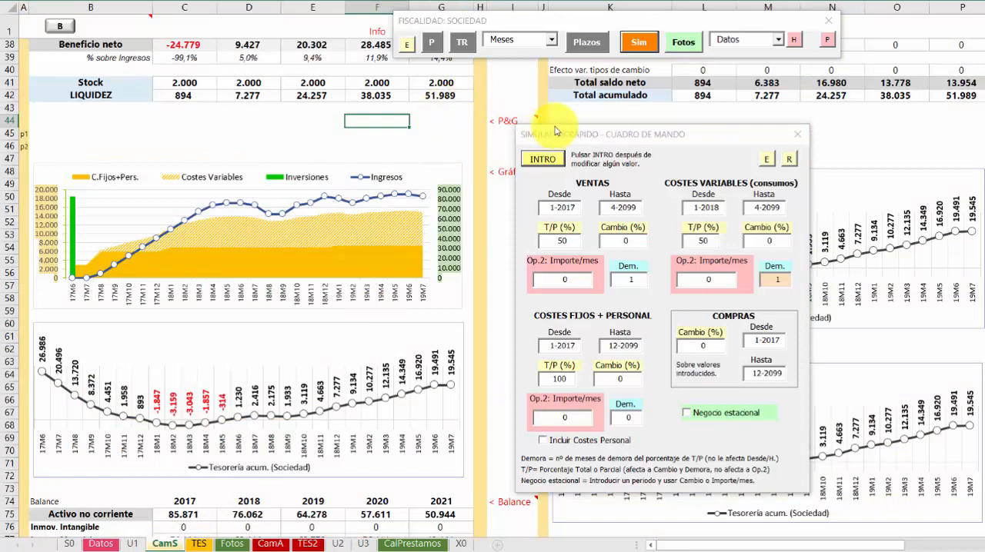
drag(573, 135, 541, 137)
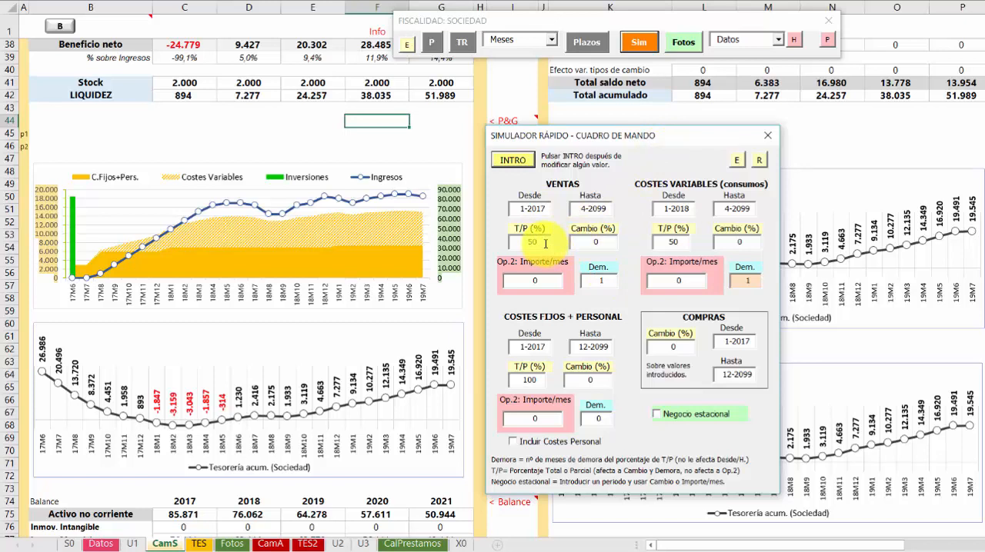
Restore the T/P percentage to 100 for sales and variable costs, reset the sales delay to 0 and recalculate
drag(545, 242, 509, 242)
text(1)
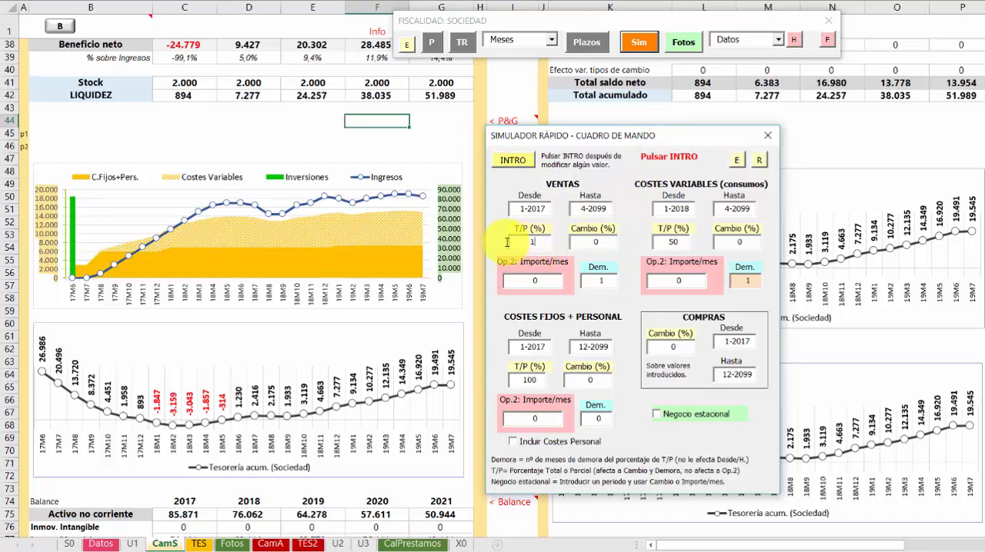
text(00)
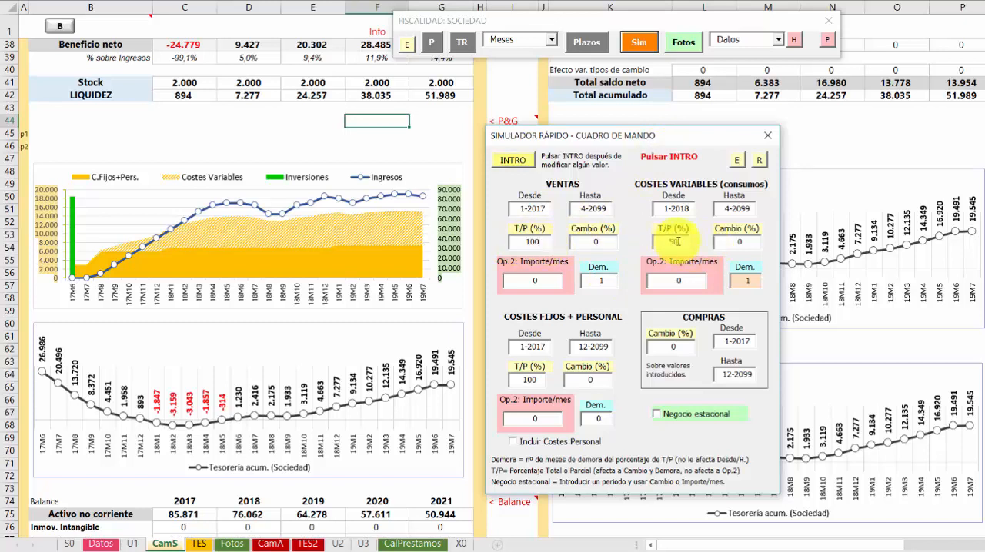
key(Return)
text(100)
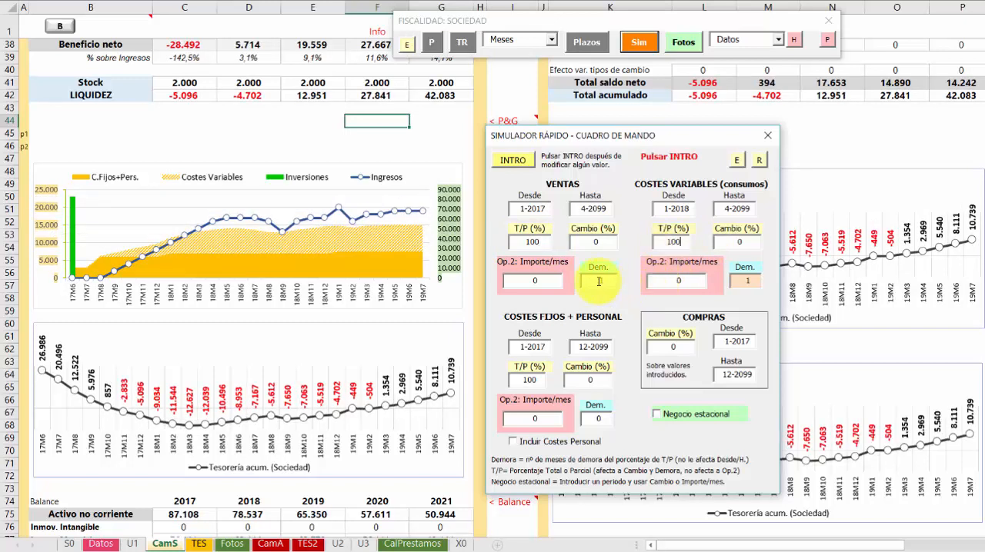
key(Return)
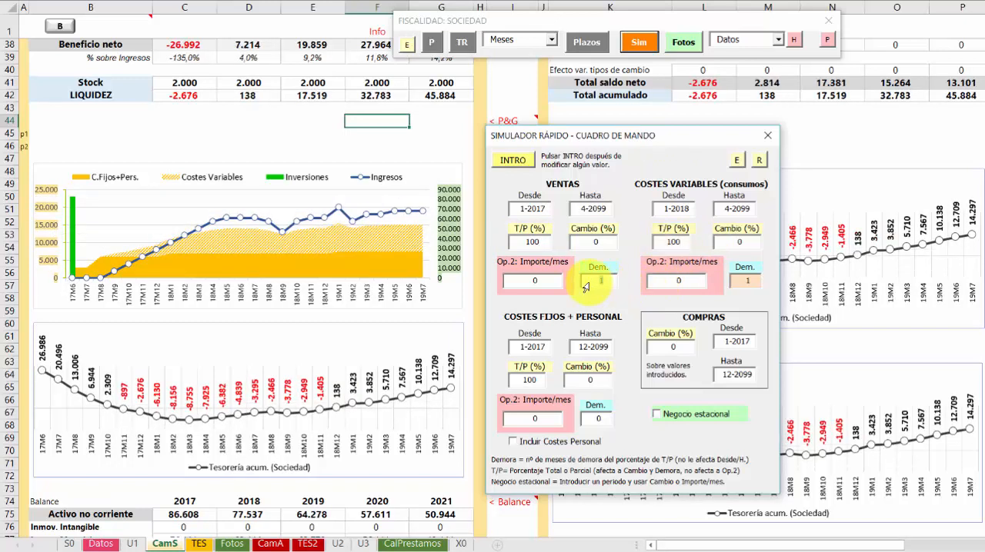
text(0)
key(Return)
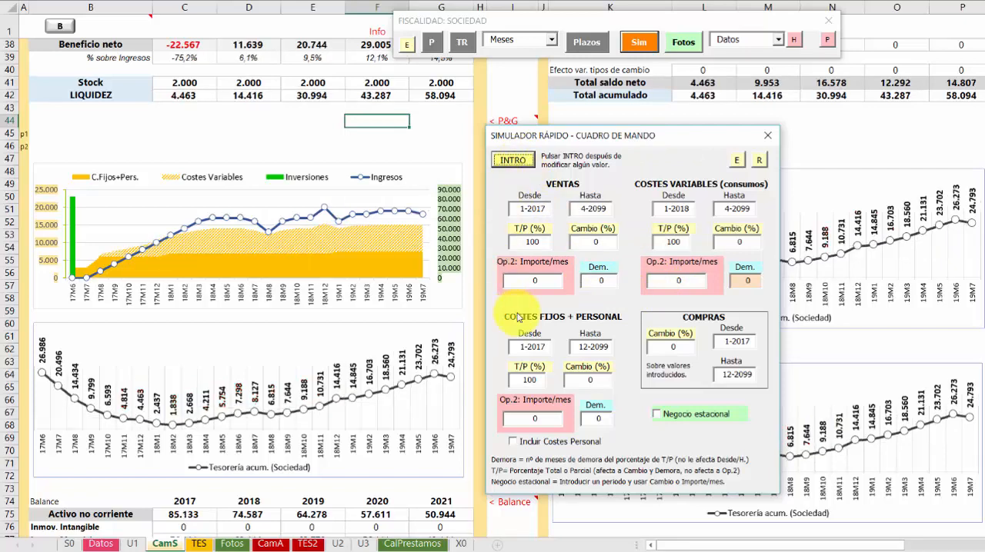
Simulate a -15% change in both sales and variable costs and apply it
click(611, 242)
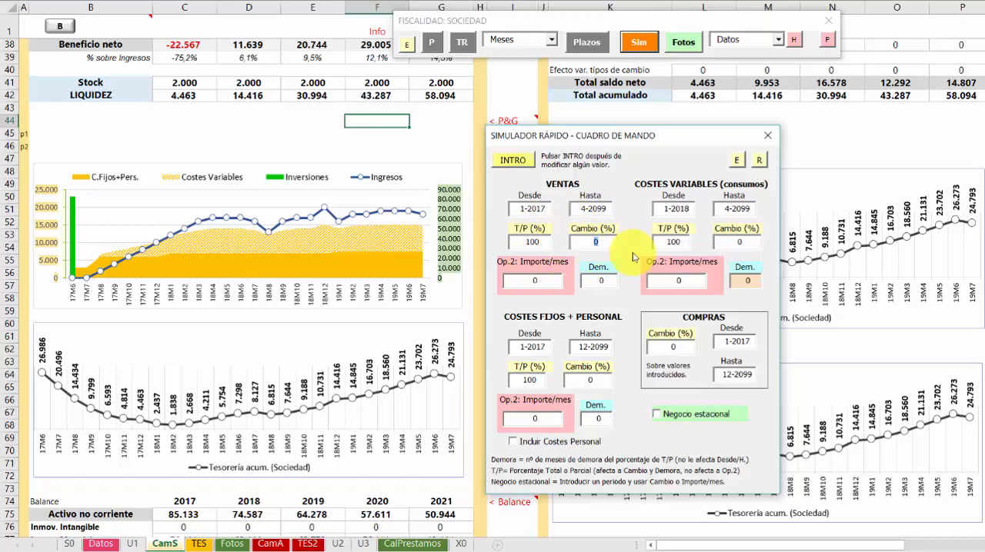
text(-15)
key(Return)
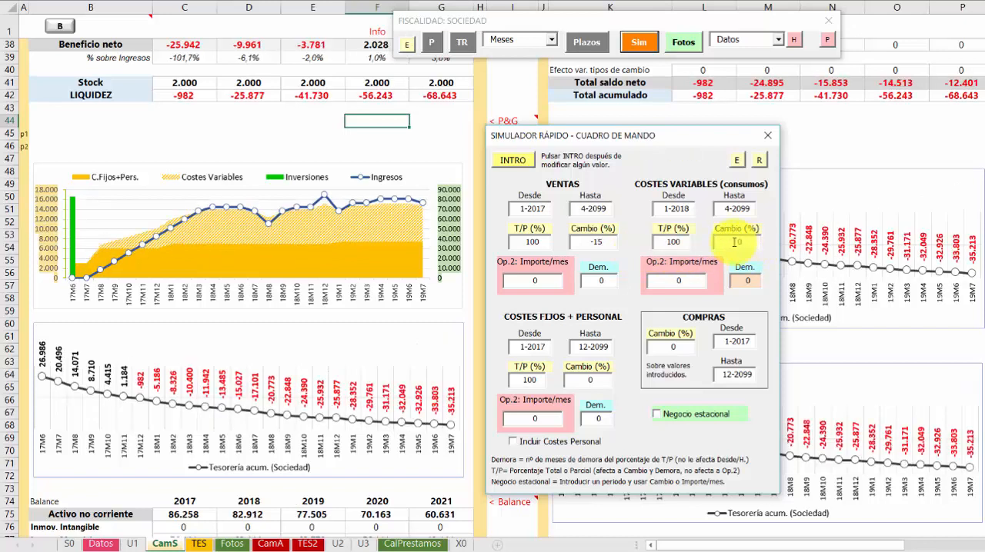
text(-)
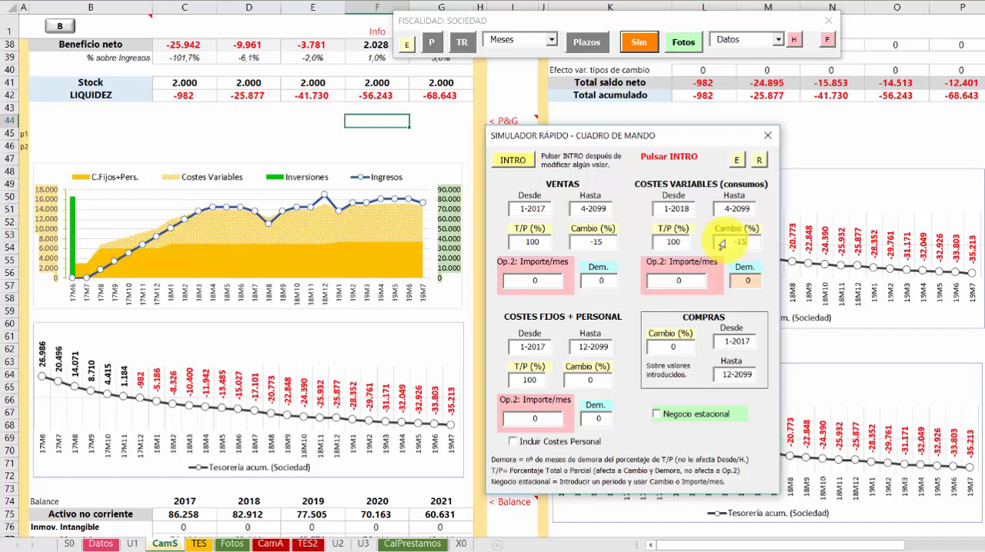
text(15)
click(513, 160)
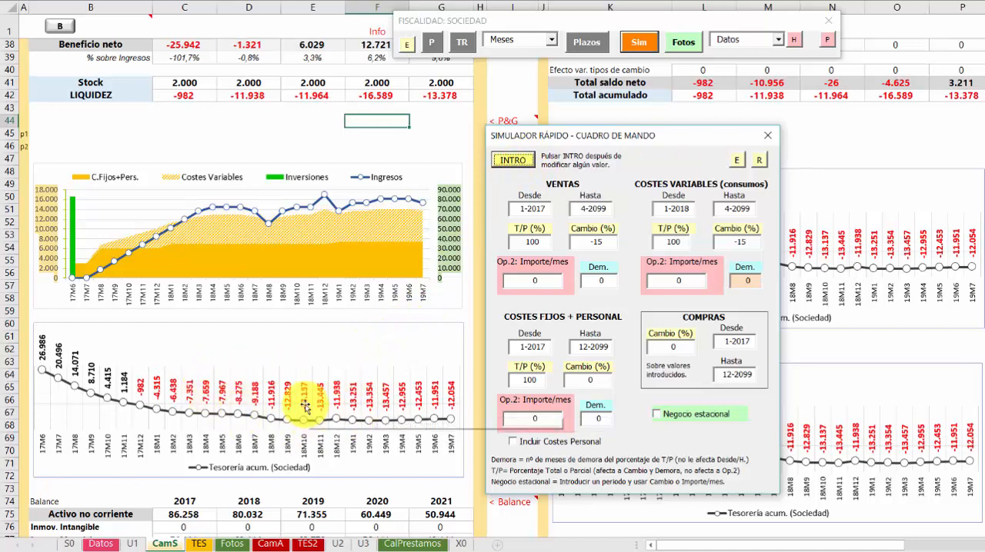
Set the charts' period to Trimestres, keeping the floating control bar and simulator clear of the treasury chart
drag(551, 21, 501, 83)
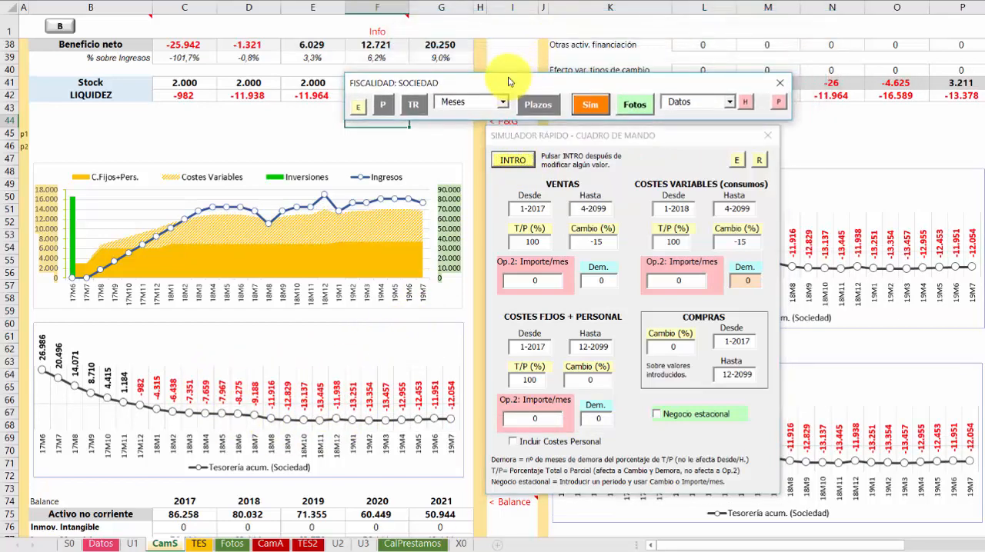
click(501, 103)
click(461, 122)
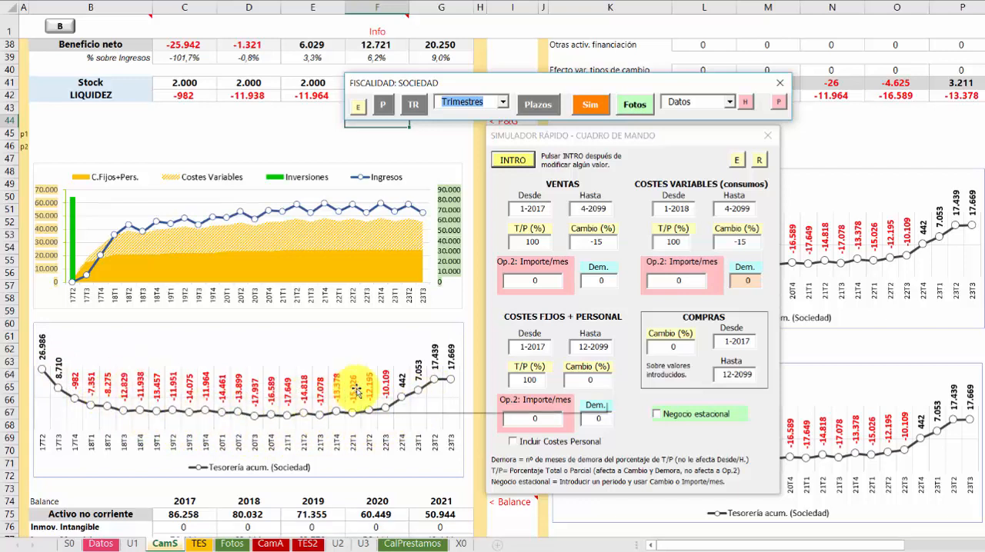
drag(631, 136, 617, 136)
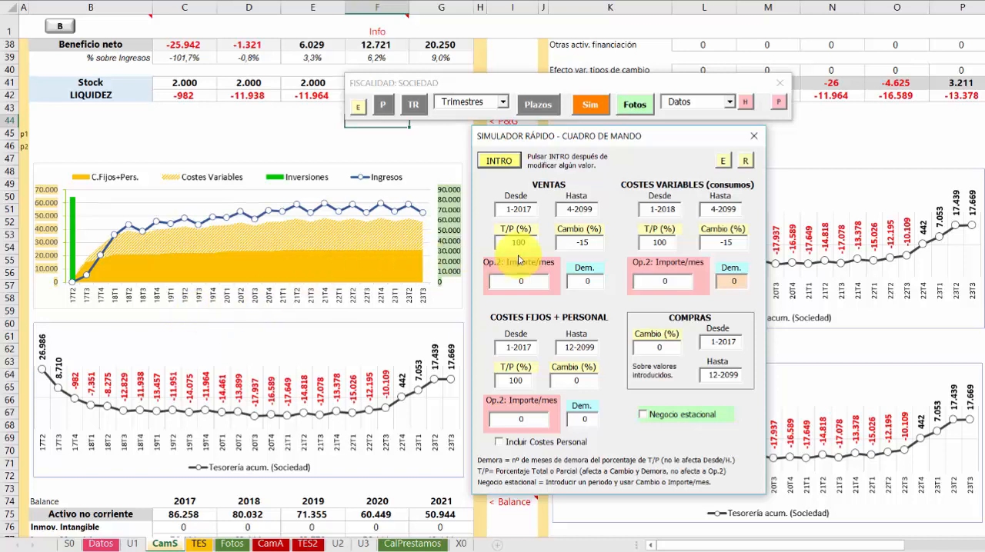
Reset the change percentage to 0 for sales and variable costs, recalculate, and set the charts' period back to Meses
double_click(578, 242)
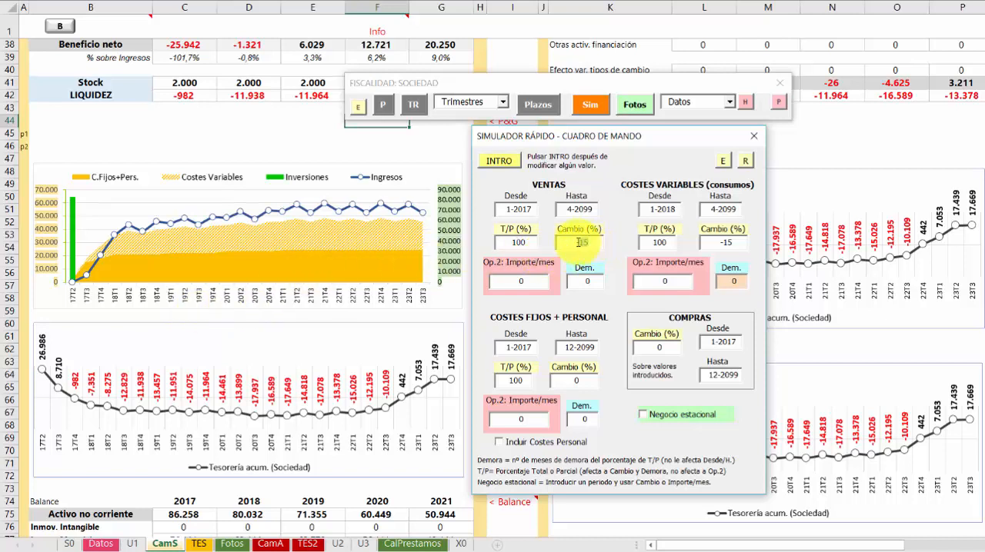
text(0)
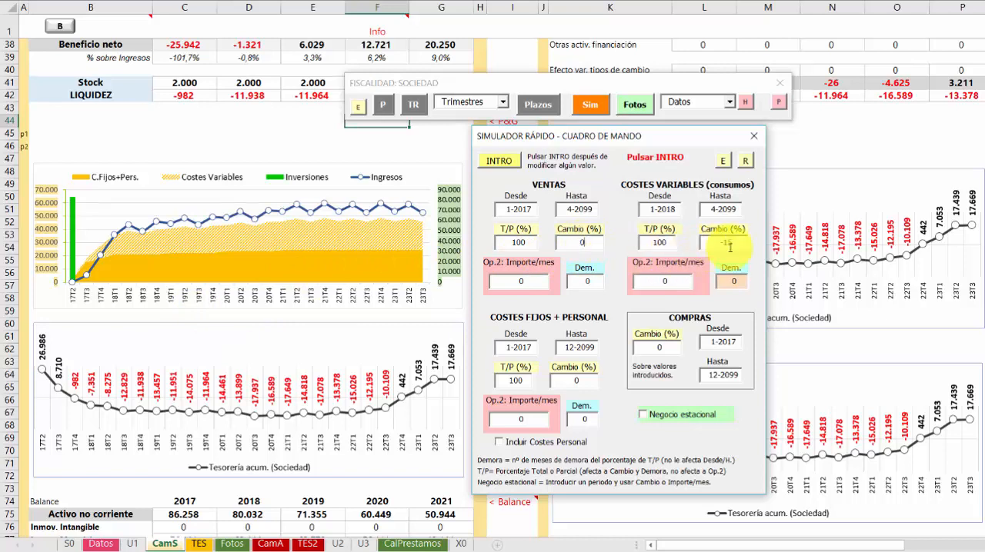
double_click(706, 242)
text(0)
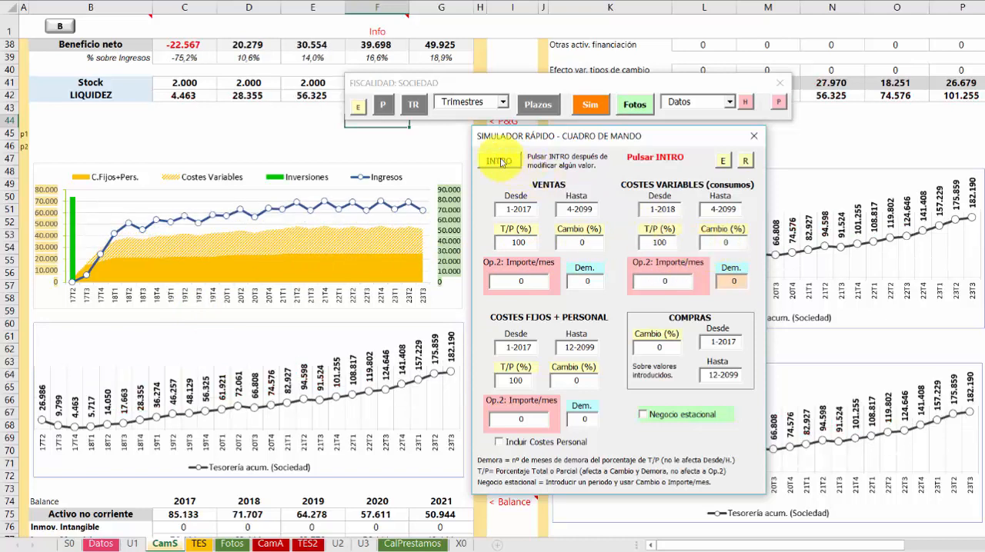
click(499, 161)
click(502, 101)
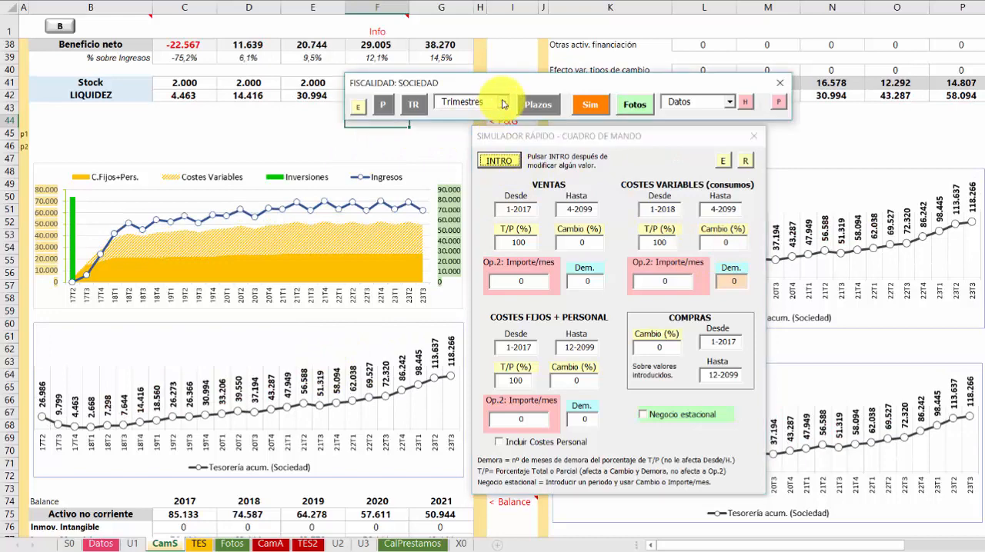
click(454, 117)
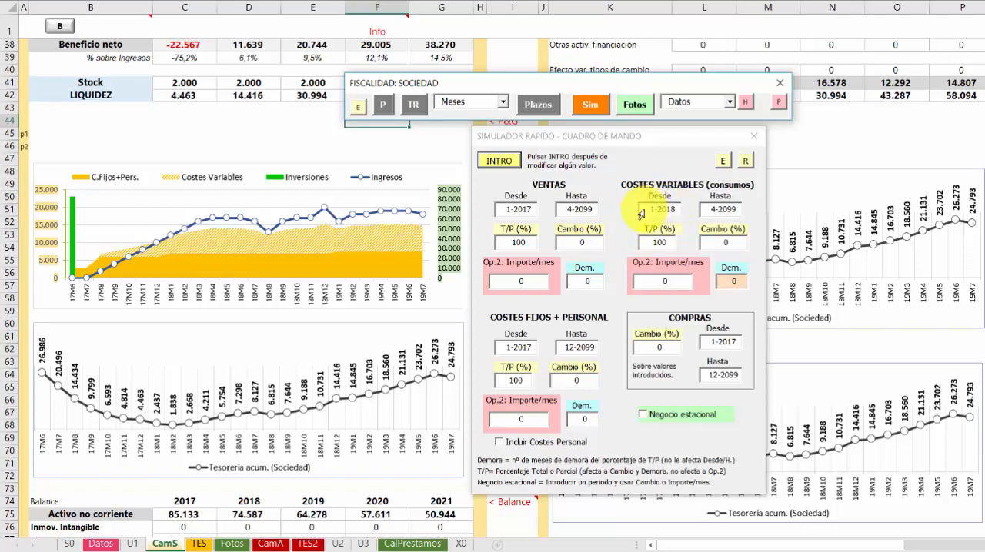
Simulate a -3% change in variable costs from 1-2018 and apply it
click(731, 243)
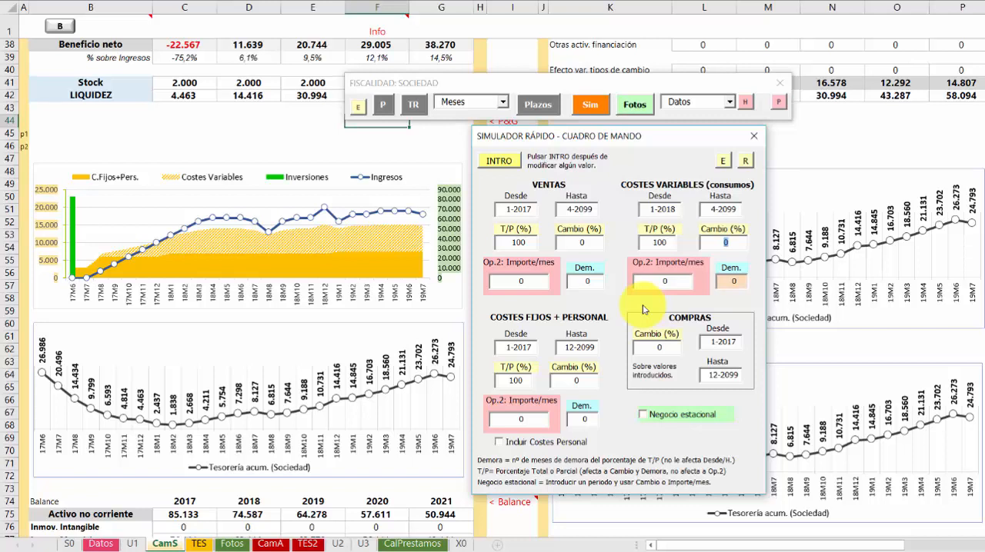
text(-3)
click(500, 163)
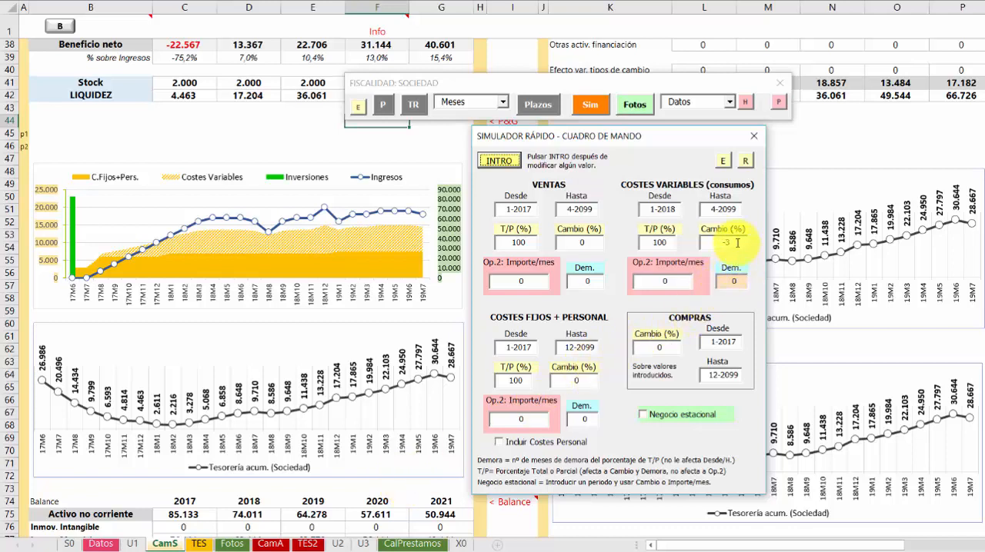
Set the variable costs change to 10% and recalculate the simulation
drag(737, 243, 700, 243)
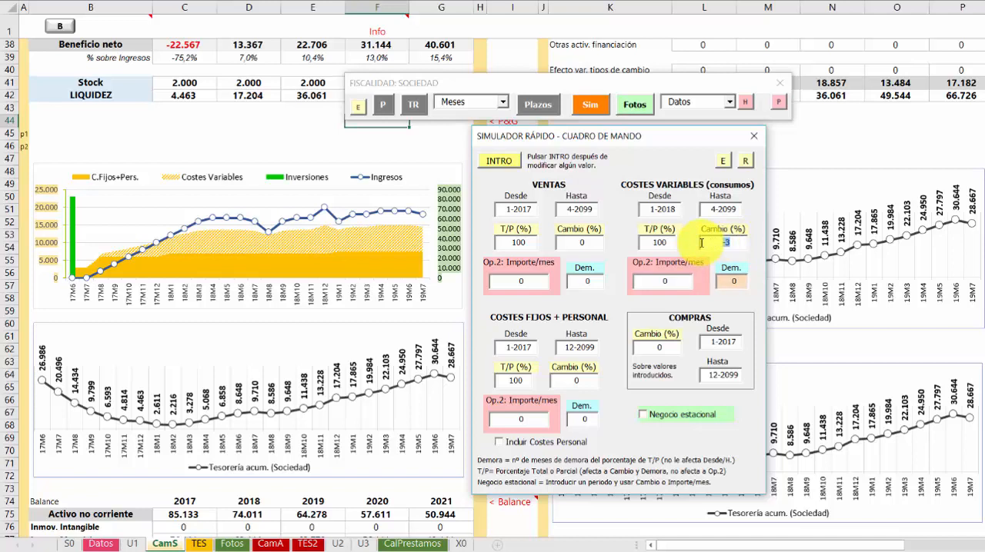
text(10)
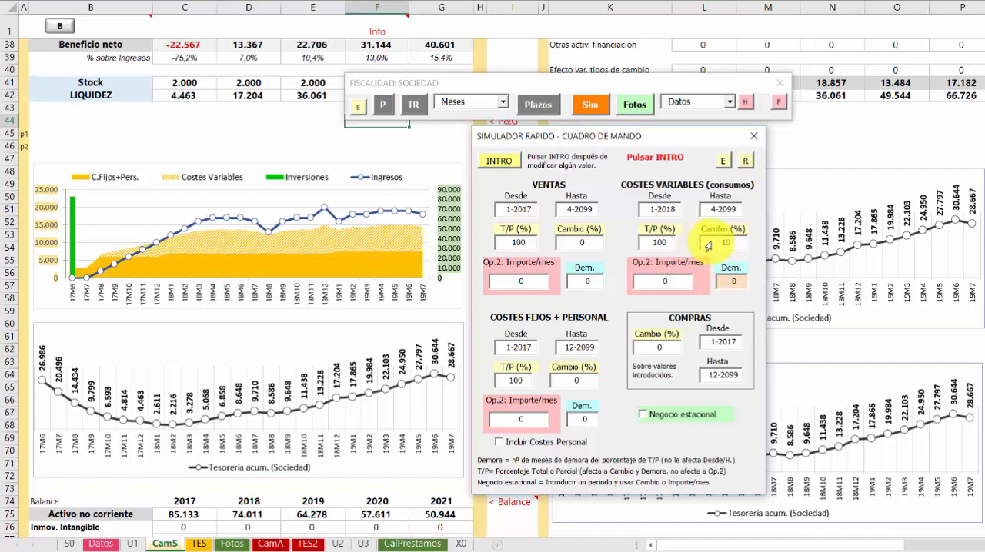
click(499, 160)
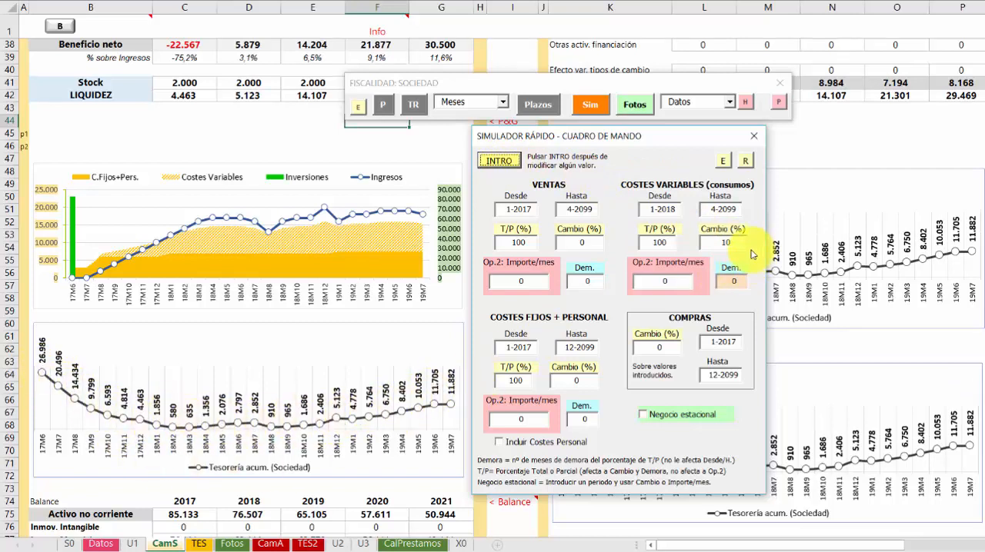
Reset the variable costs change to 0% and recalculate the simulation
click(701, 243)
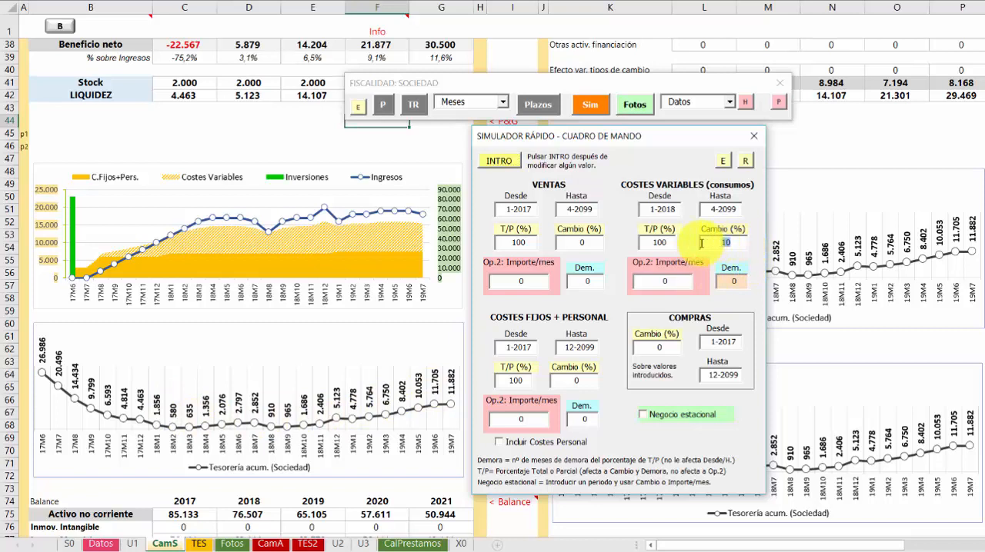
text(0)
click(500, 163)
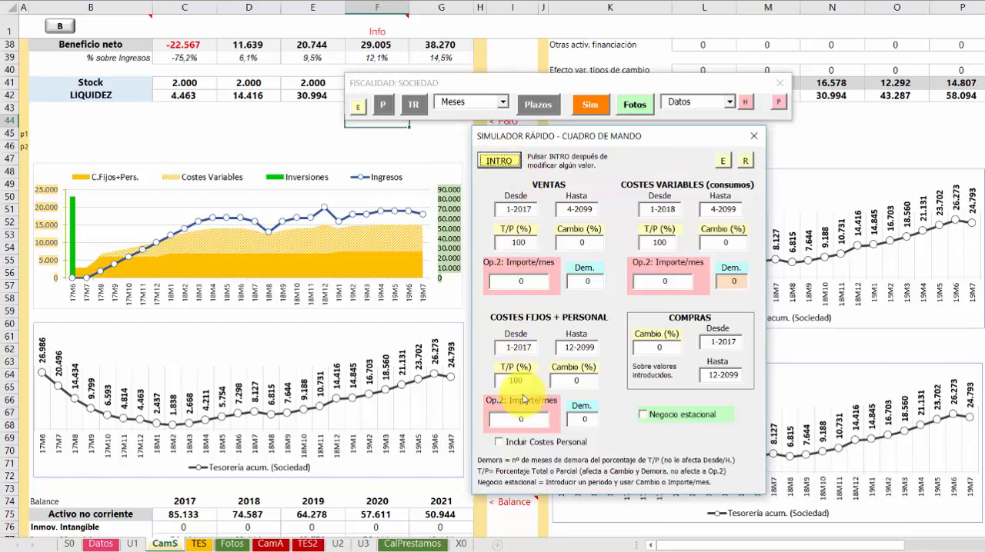
Simulate an extra 1000 per month in fixed costs, leaving personnel costs excluded, and apply it
click(500, 443)
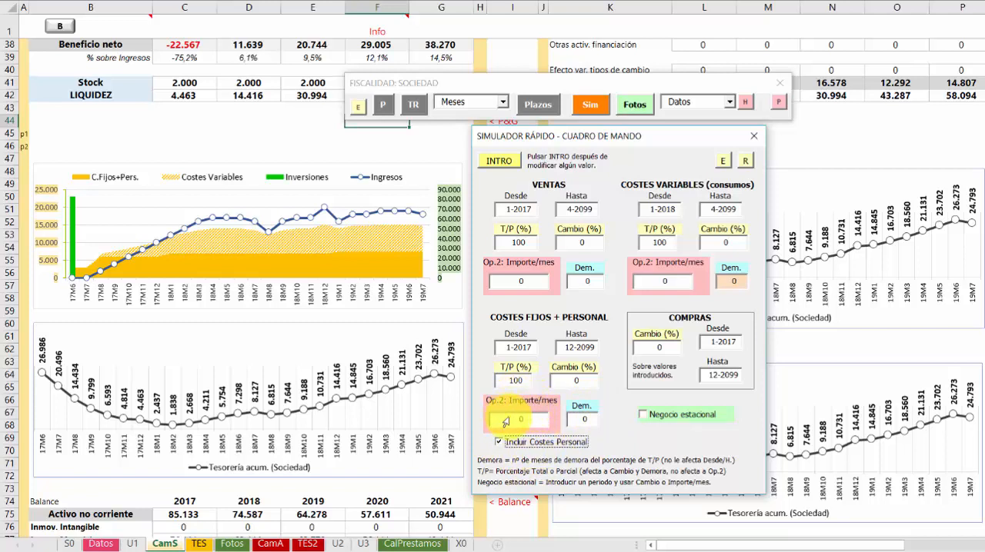
click(498, 444)
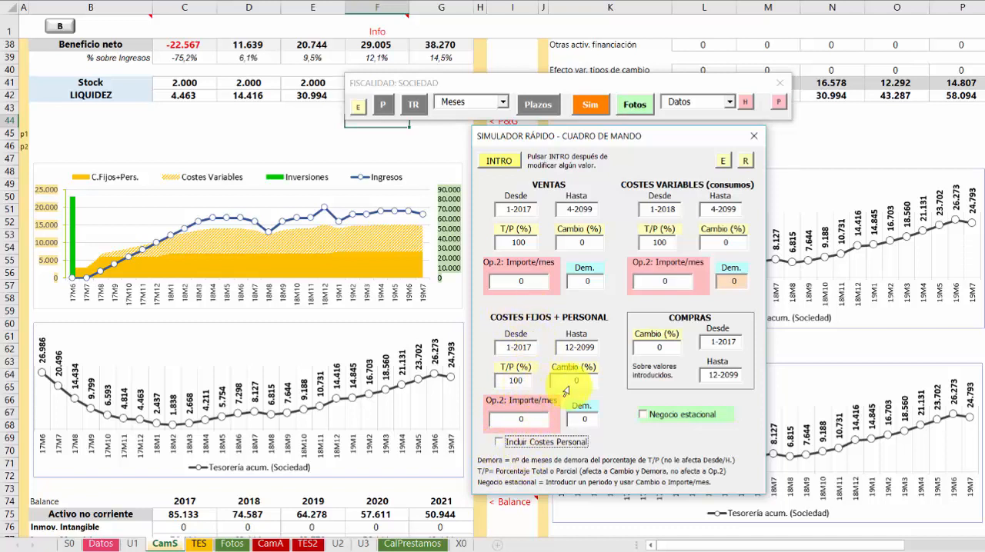
click(509, 420)
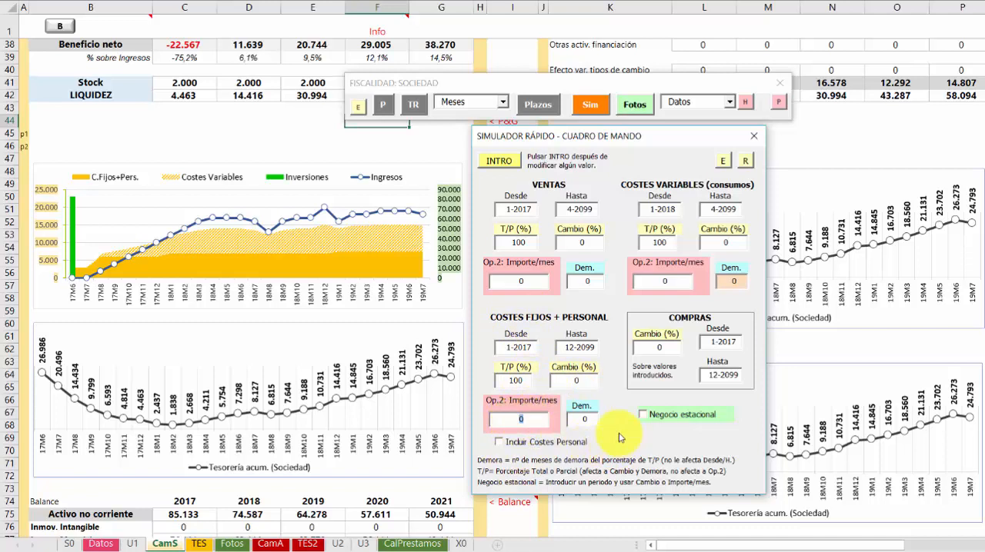
text(1000)
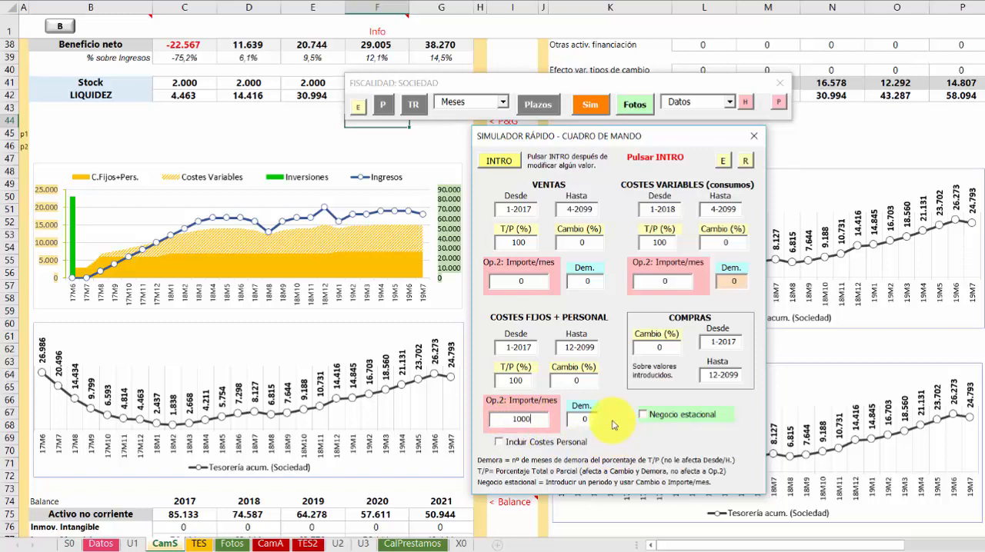
click(500, 164)
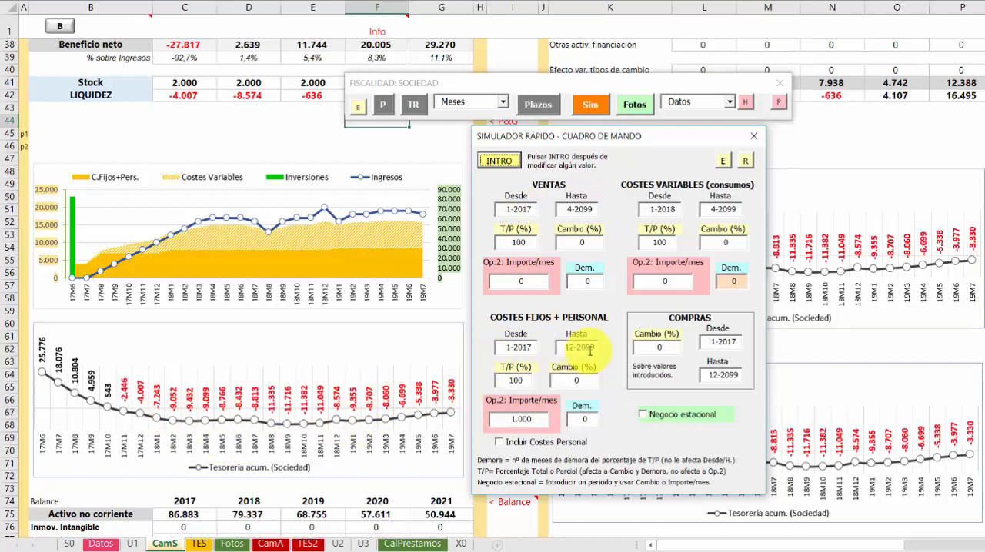
Limit the extra monthly fixed costs to the period ending 12-2017 and recalculate the simulation
drag(594, 349, 518, 347)
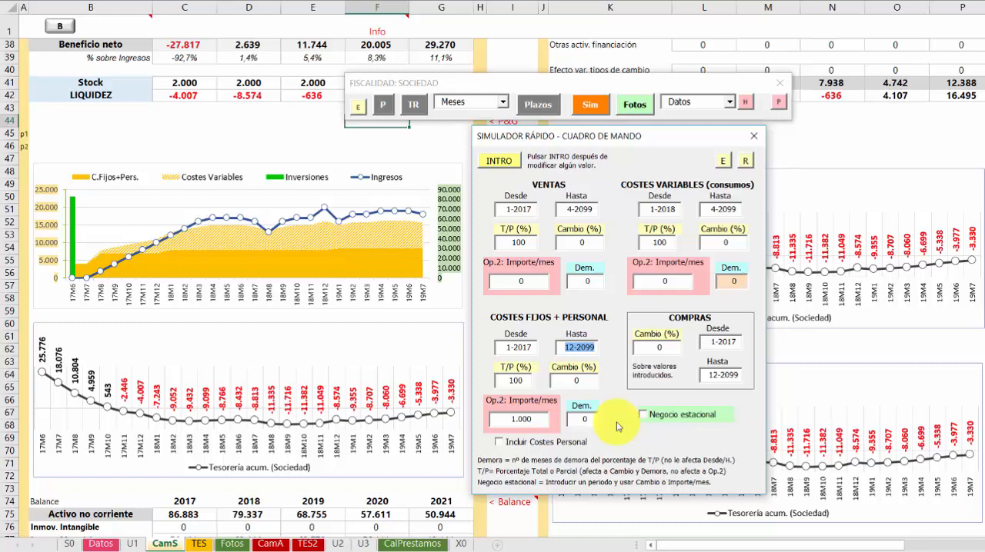
text(12)
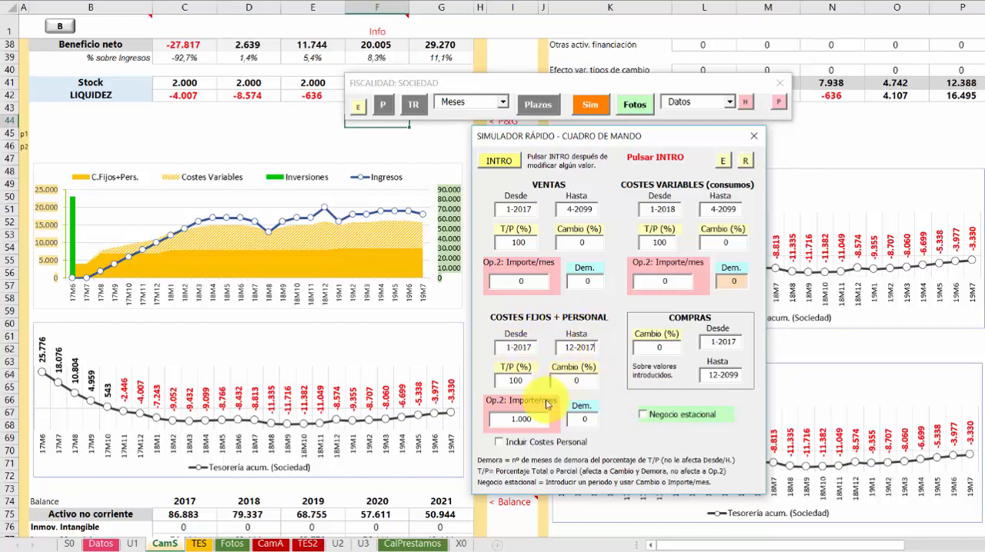
click(499, 160)
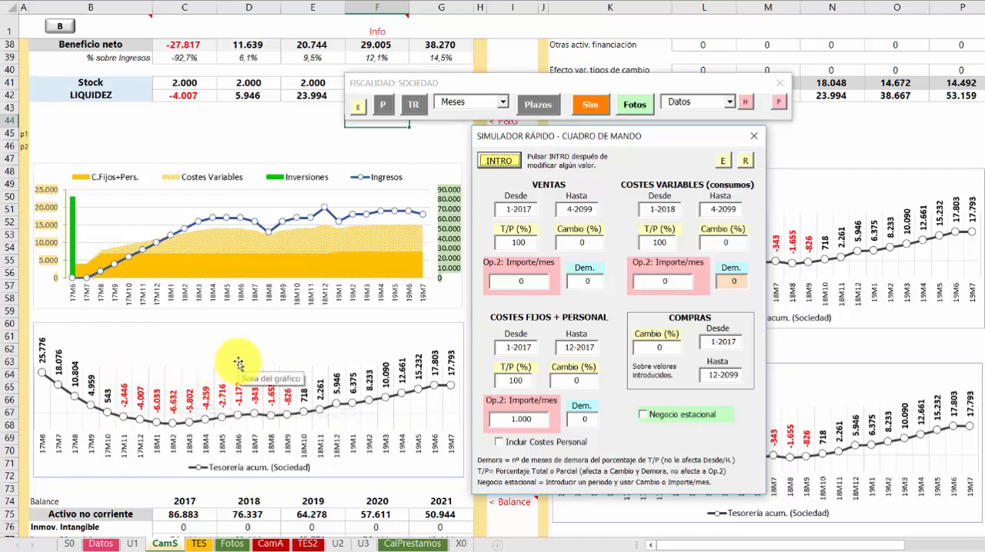
click(262, 315)
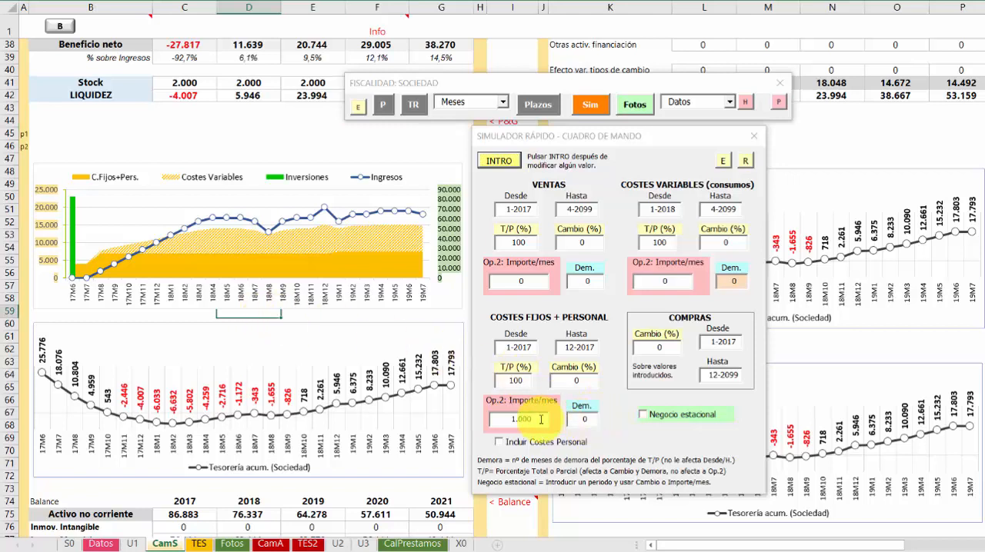
Reset the extra monthly amount for fixed costs to 0 and recalculate the simulation
click(504, 420)
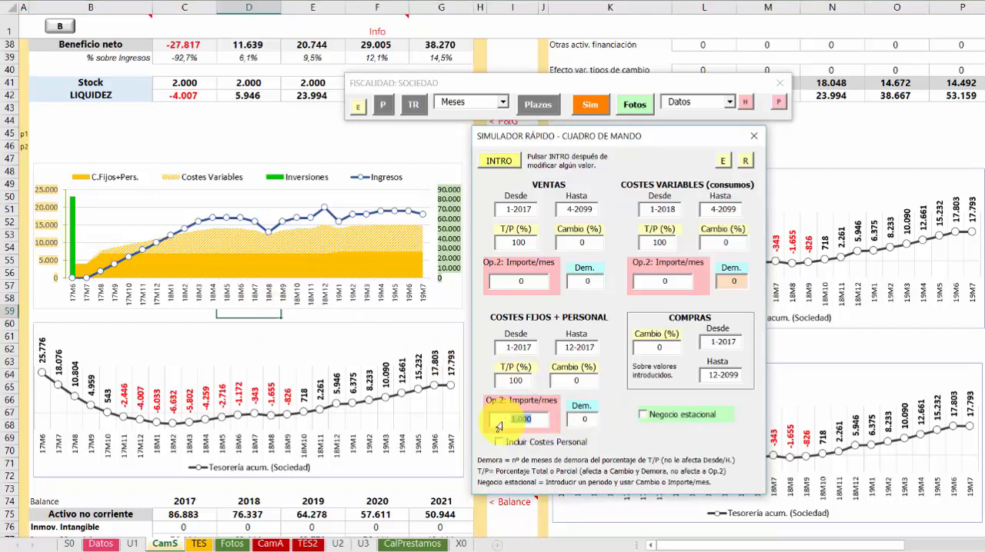
text(0)
click(504, 161)
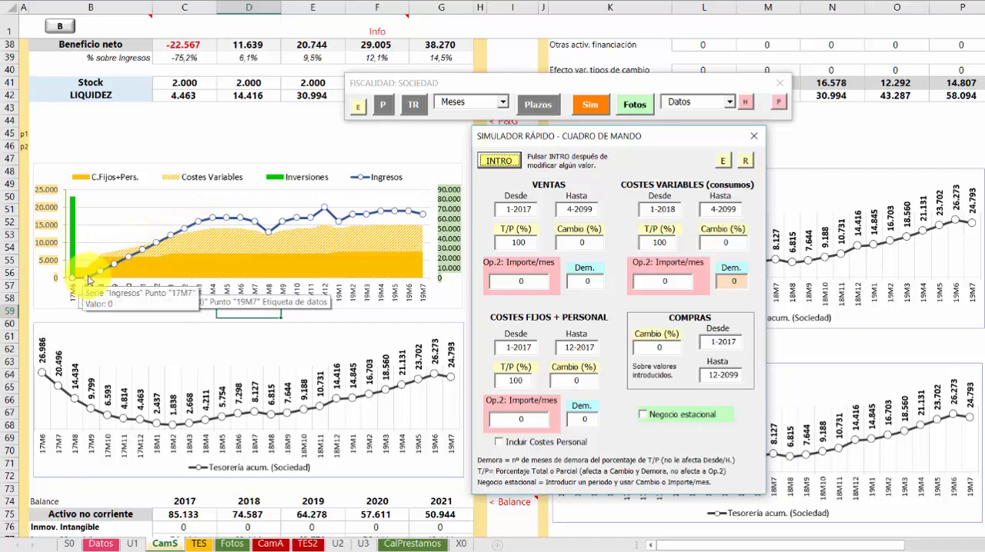
Open the monthly summary table and place it beside the simulator so both can be read
click(415, 105)
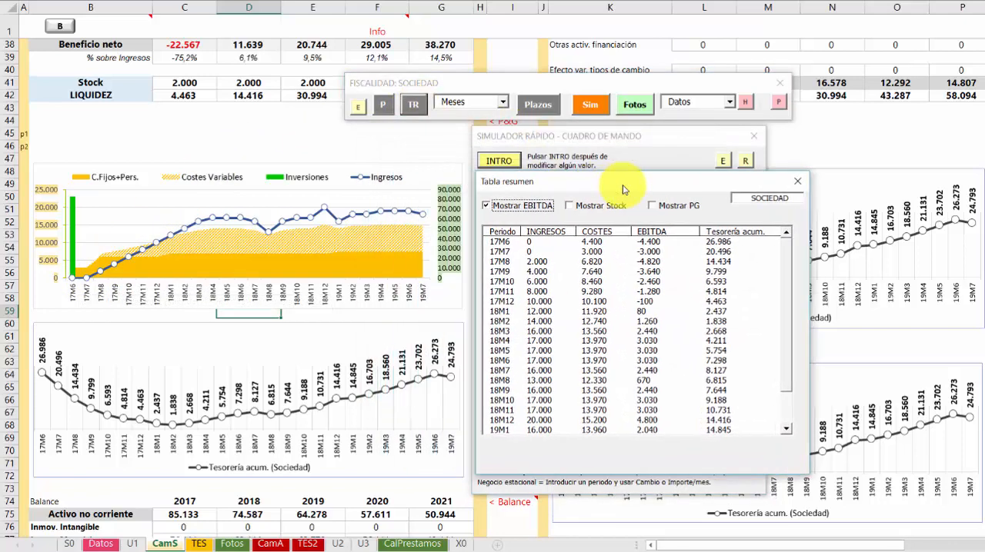
drag(582, 183, 577, 175)
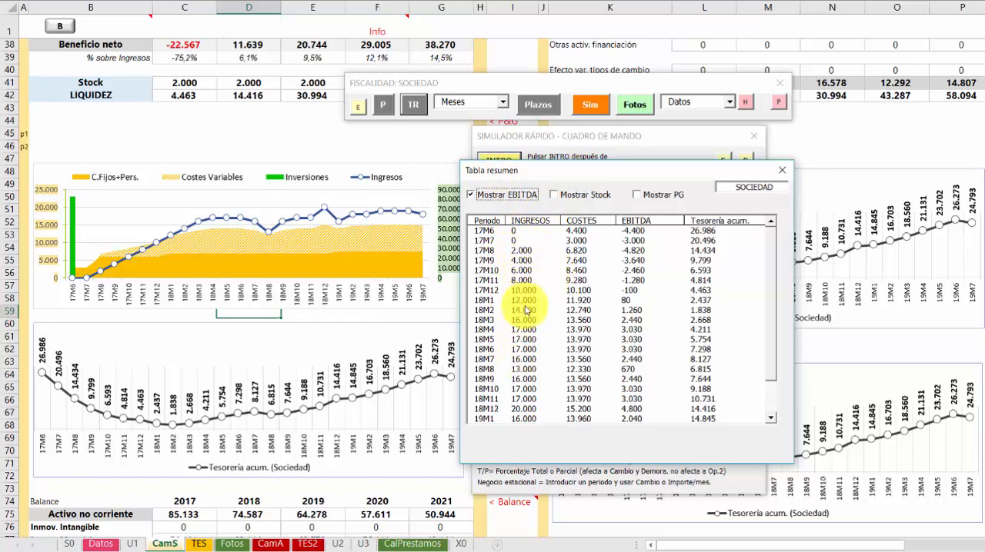
drag(561, 178, 215, 168)
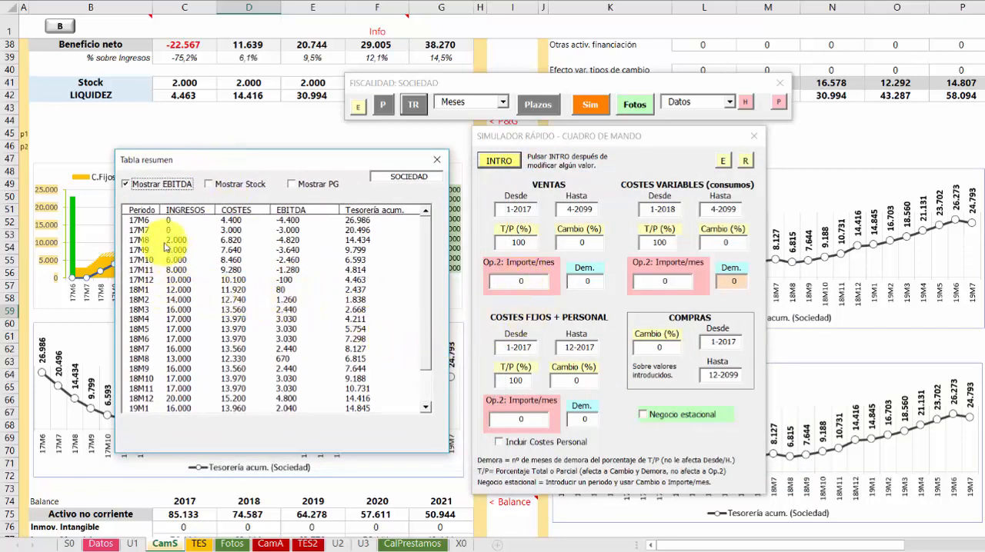
drag(203, 163, 493, 165)
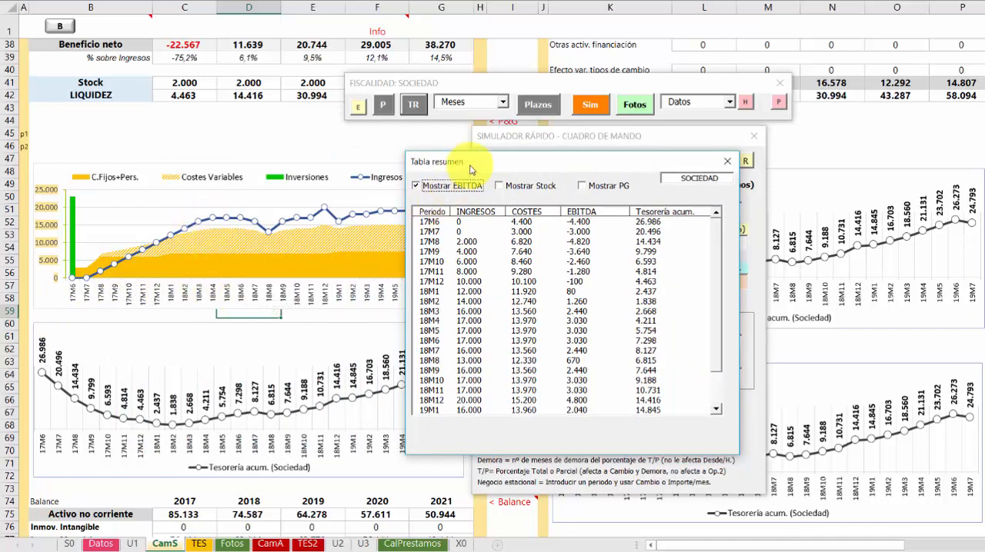
drag(473, 163, 310, 185)
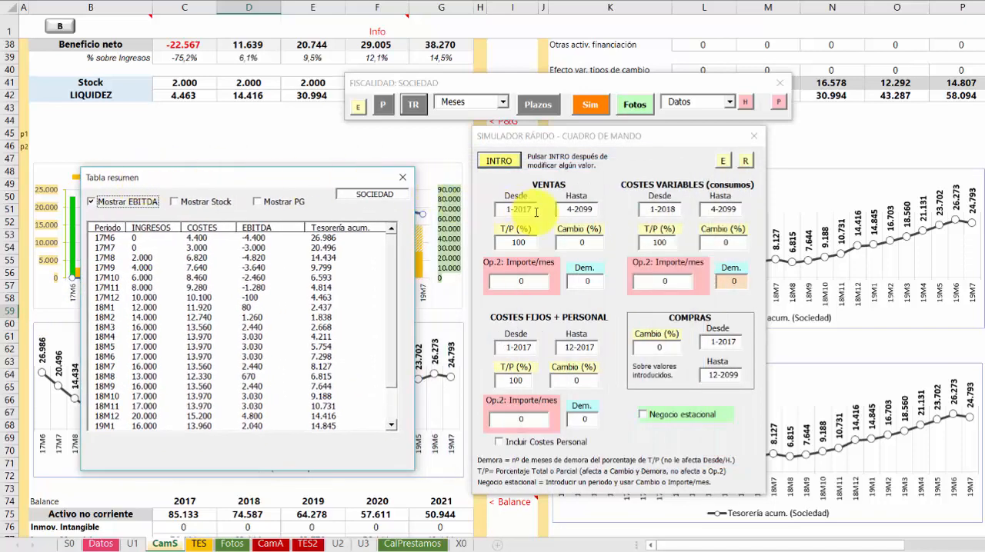
Simulate a -50% change on 50% of sales from 8-2017 to 4-2018 and recalculate
click(511, 210)
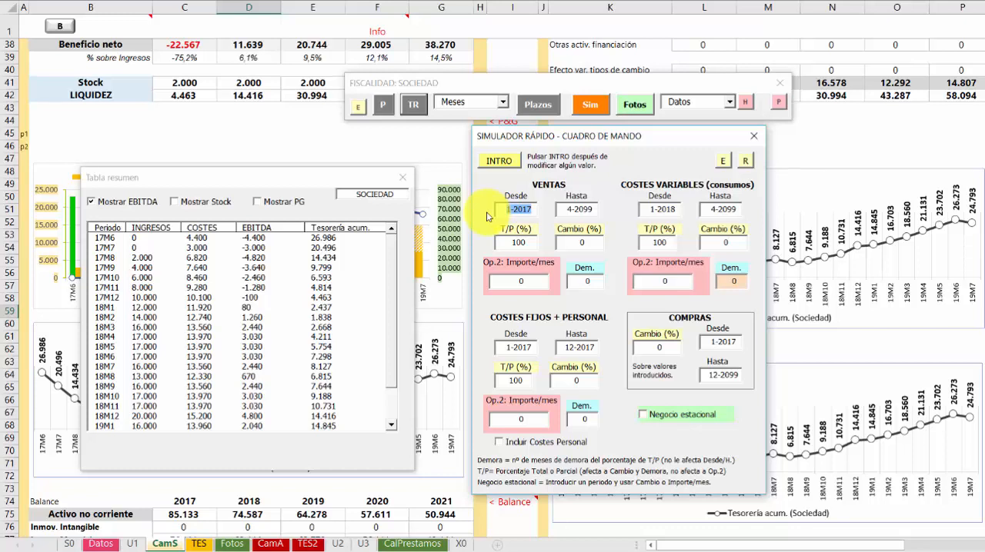
text(8)
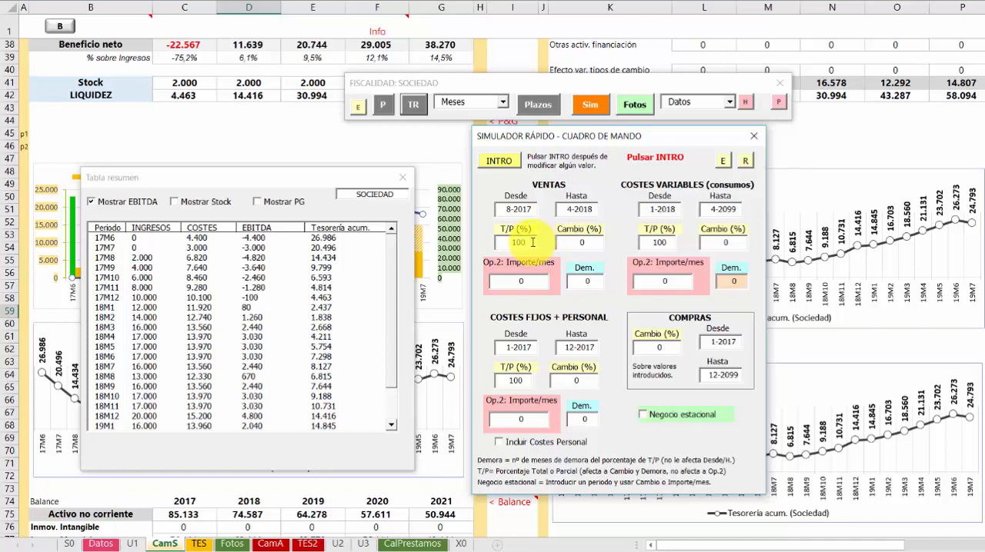
drag(524, 242, 507, 242)
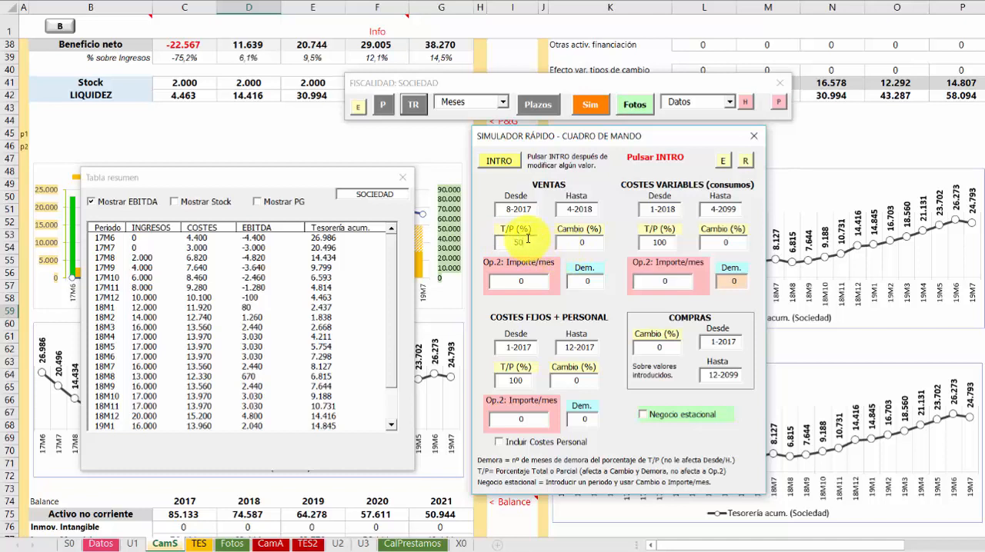
double_click(585, 244)
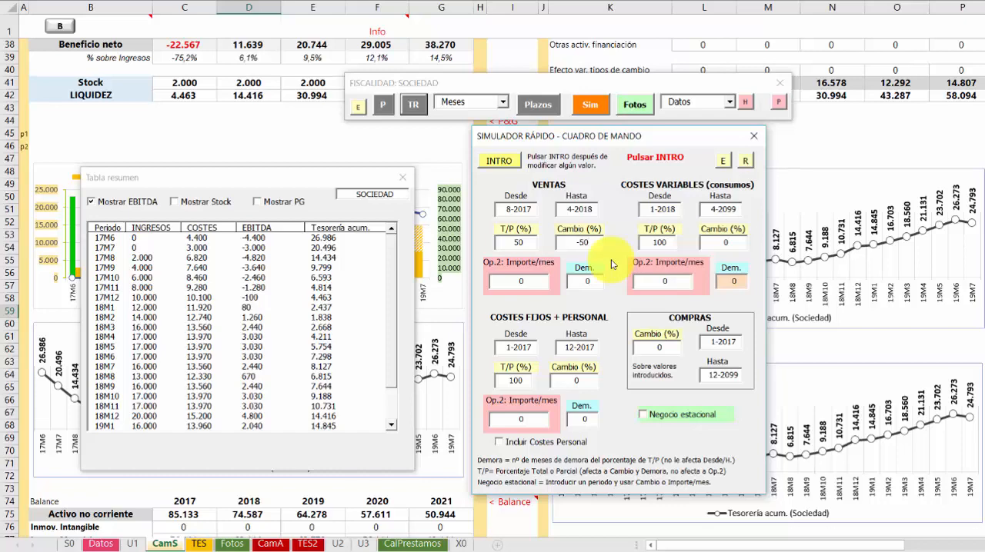
click(498, 160)
Examine the monthly income in the summary table and compare it with the income and treasury charts
drag(264, 178, 374, 175)
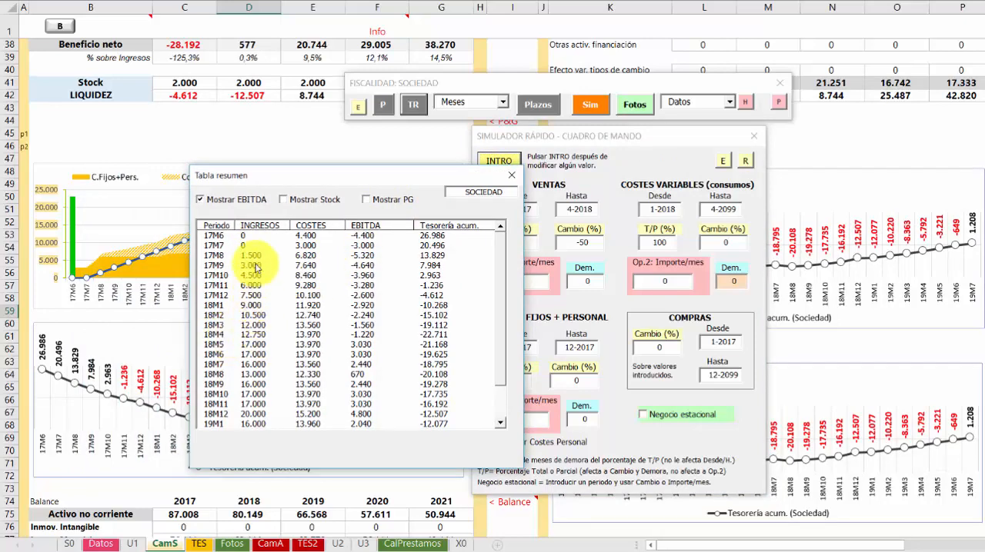
drag(281, 180, 510, 122)
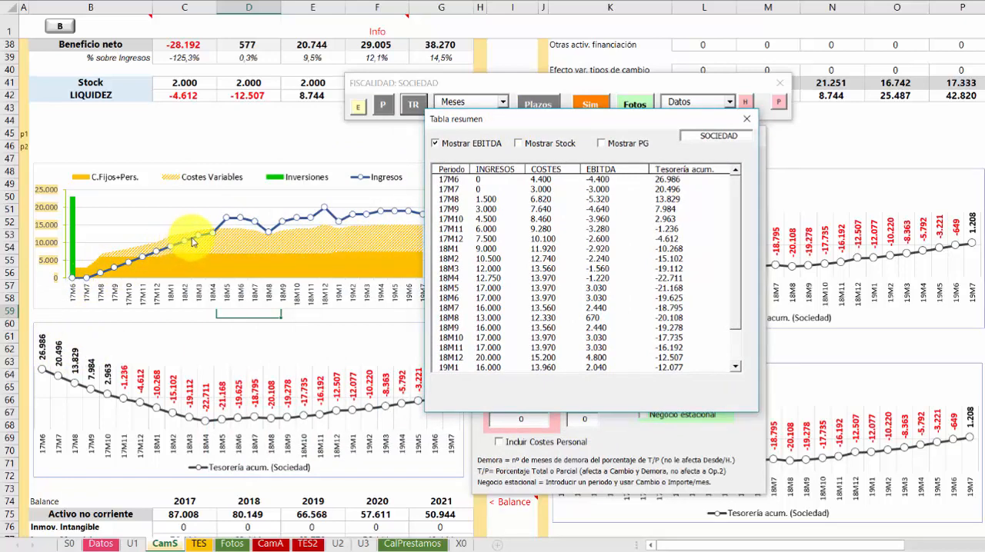
mouse_move(215, 233)
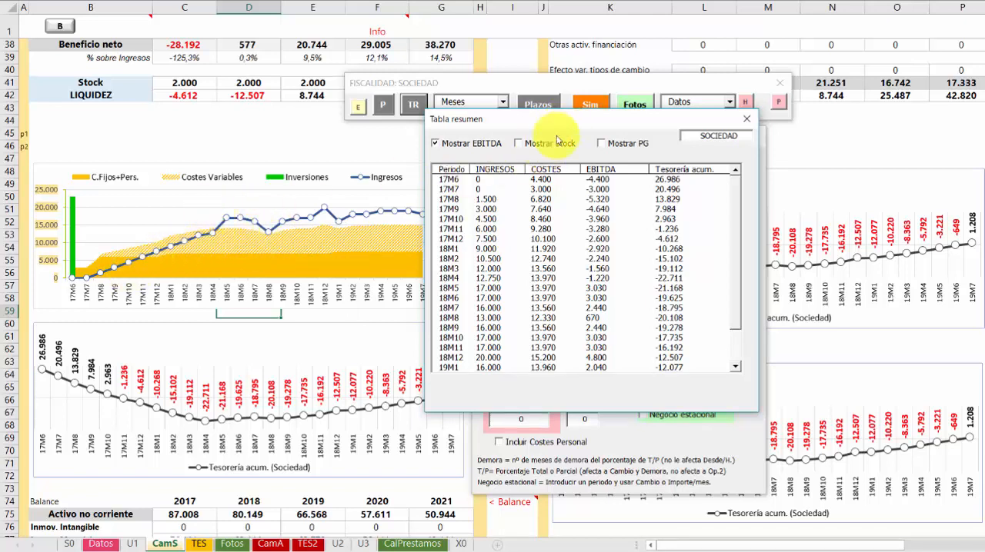
drag(560, 123, 486, 300)
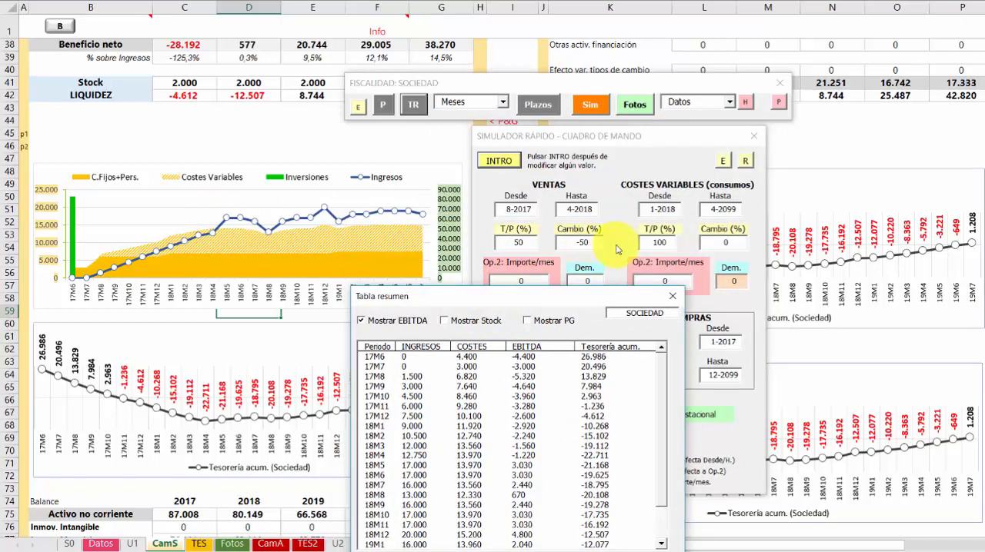
Set the affected share of sales (T/P) to 30% and recalculate the simulation
double_click(505, 243)
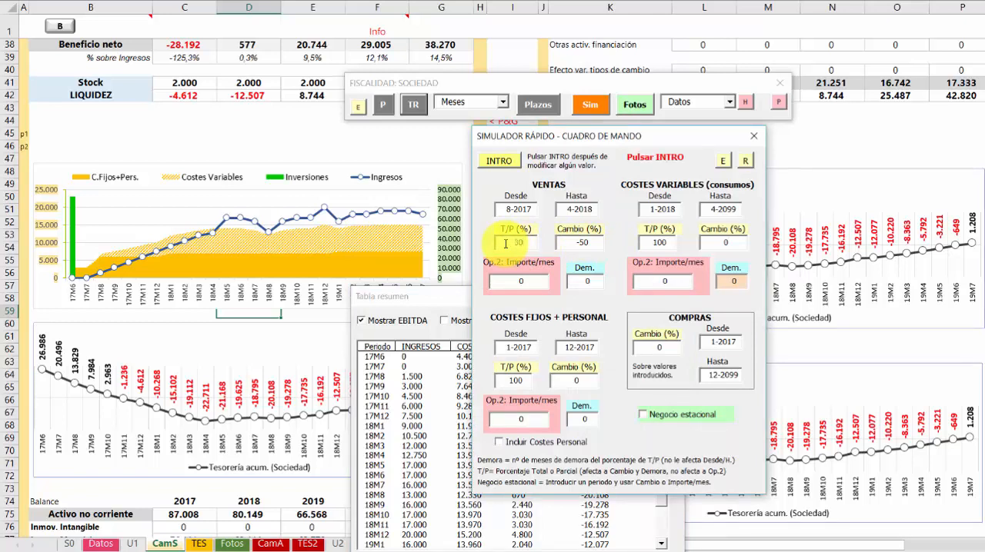
text(30)
click(495, 161)
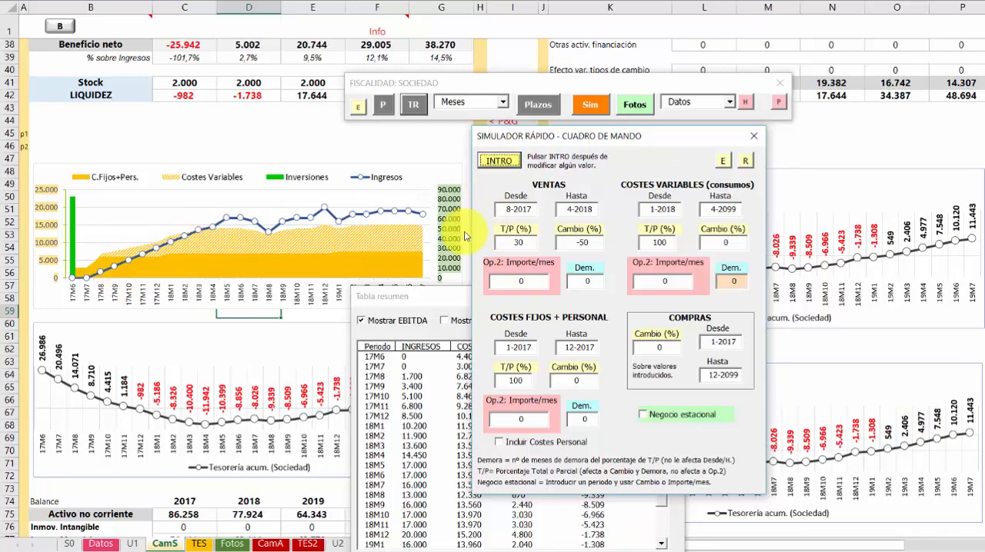
Check the monthly figures and arrange the simulator and summary table windows side by side
drag(562, 137, 495, 100)
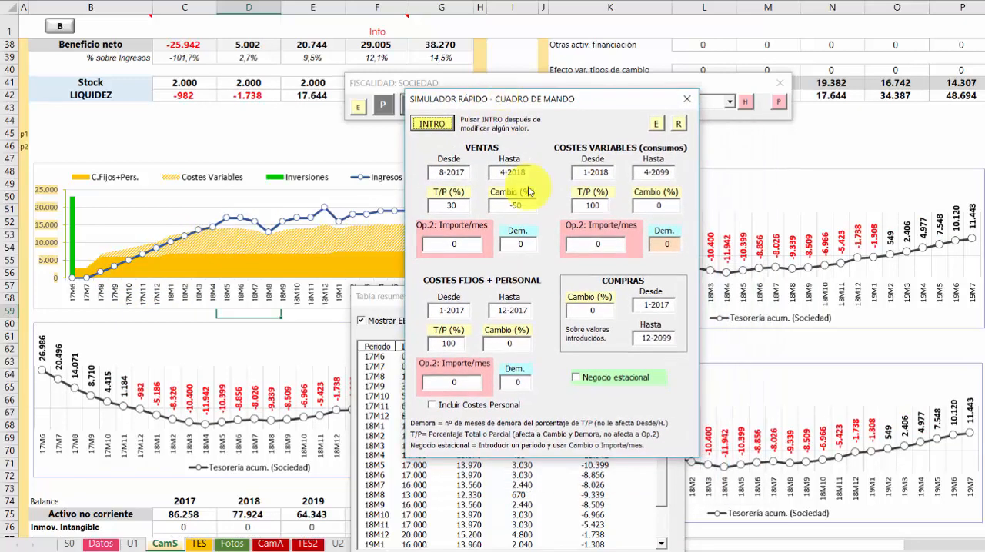
drag(369, 296, 406, 170)
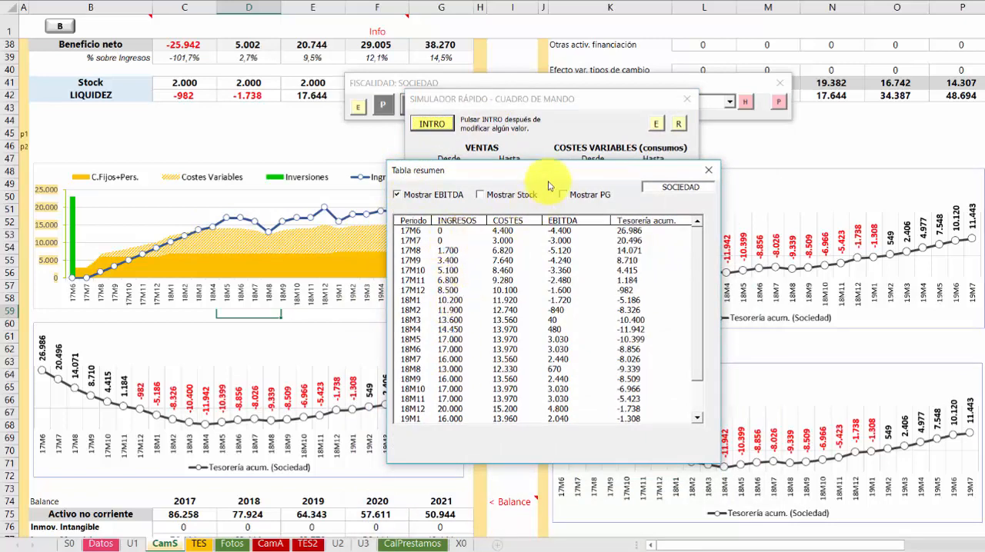
drag(557, 183, 550, 310)
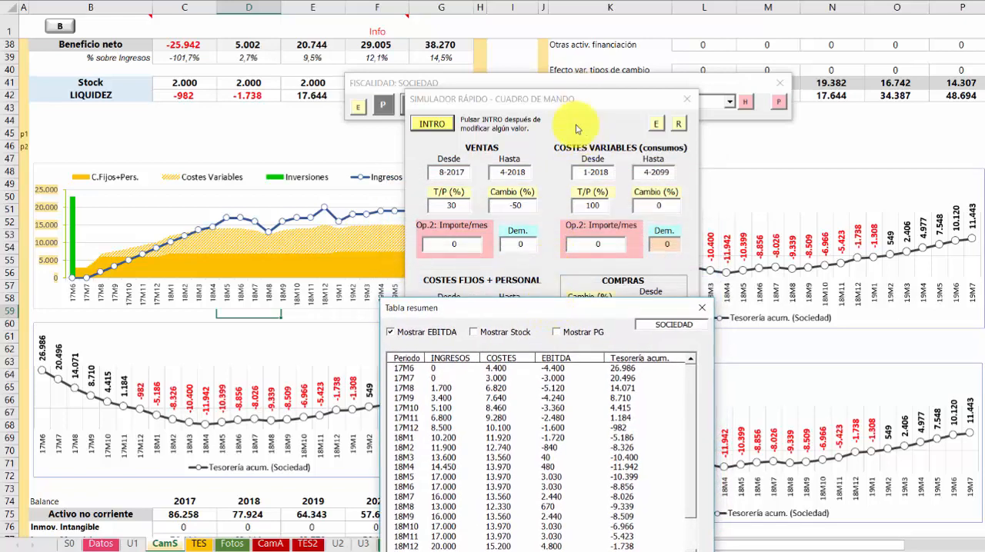
drag(490, 314, 762, 235)
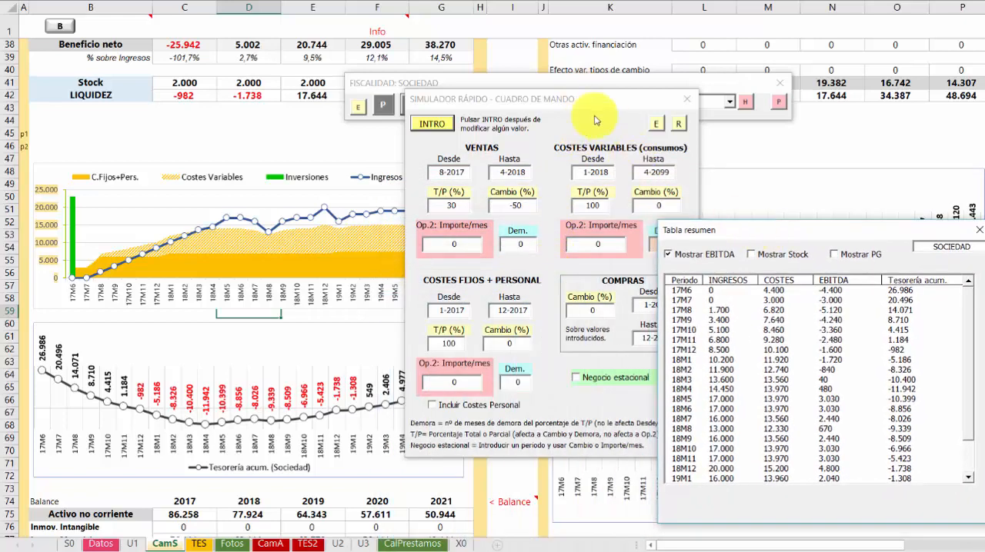
drag(583, 106, 549, 130)
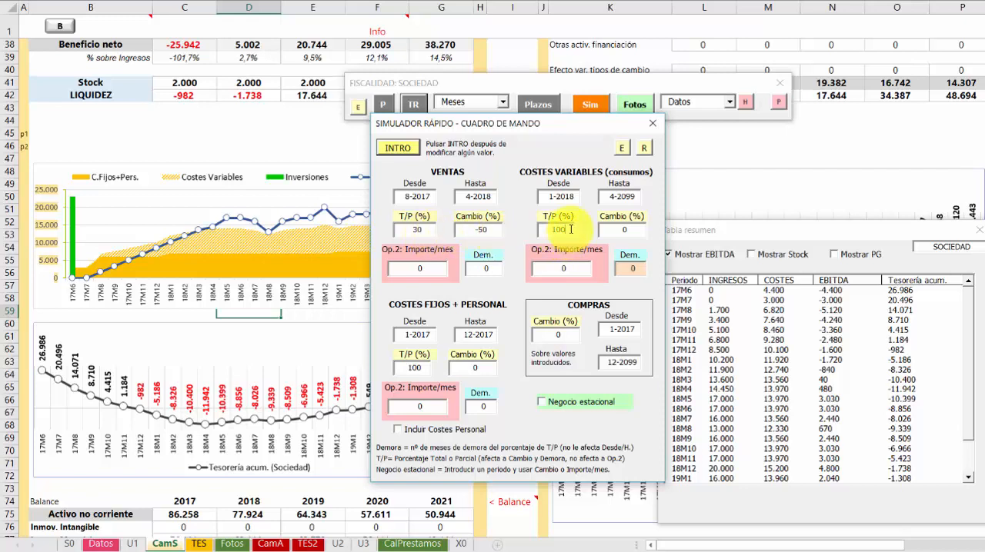
Simulate a -50% change on 30% of variable costs, recalculate, and uncover the charts for review
drag(571, 230, 500, 234)
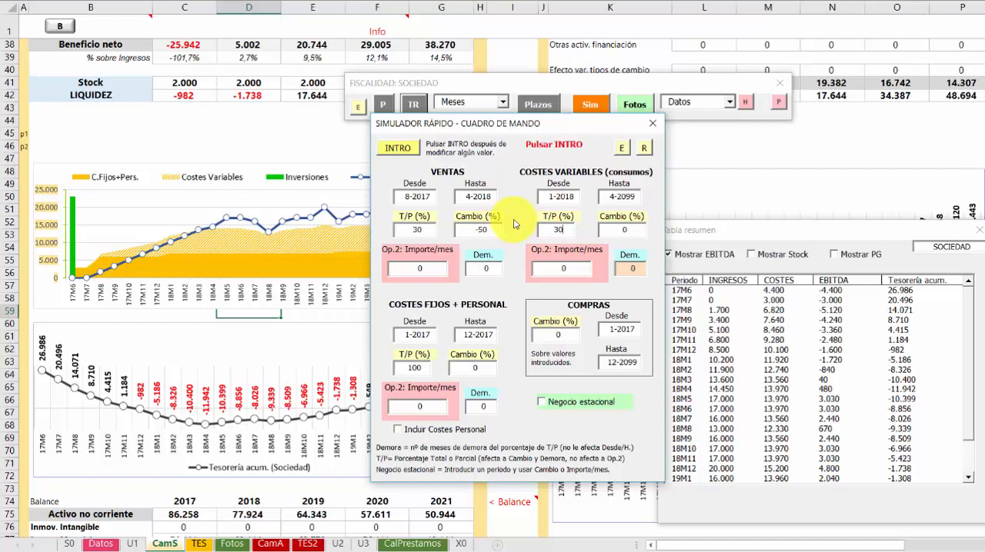
click(633, 233)
click(398, 148)
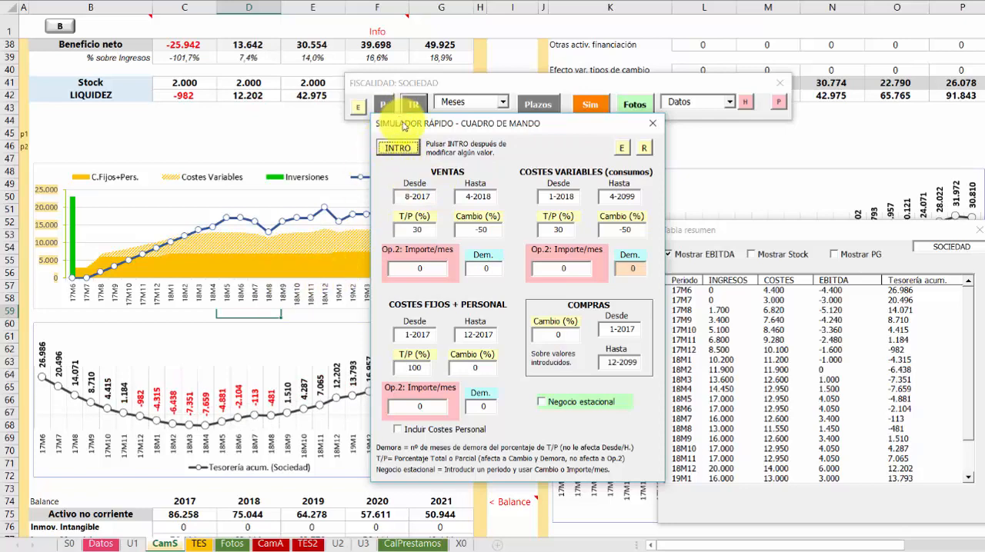
drag(402, 123, 505, 84)
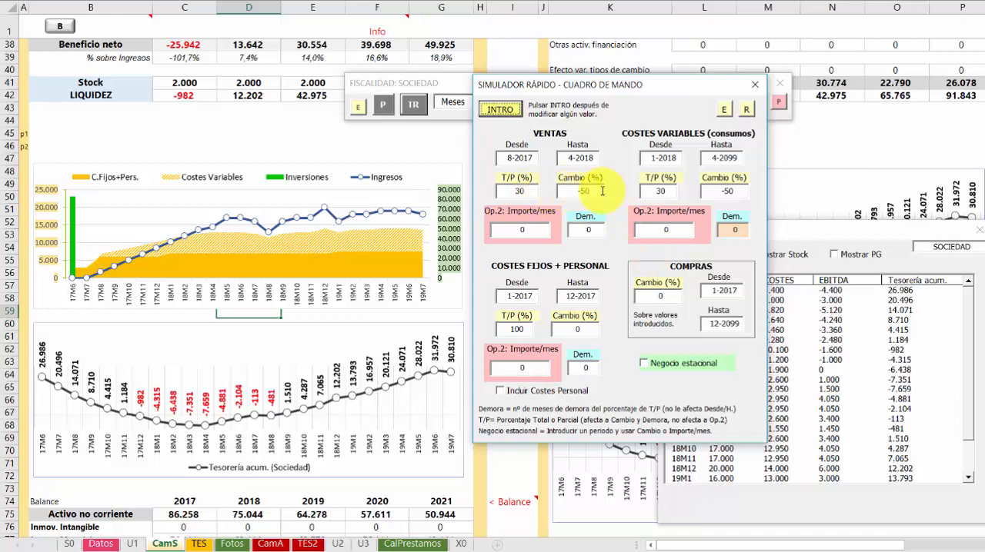
Reset the percentage changes of sales and variable costs to 0 and recalculate the simulation
click(573, 191)
text(0)
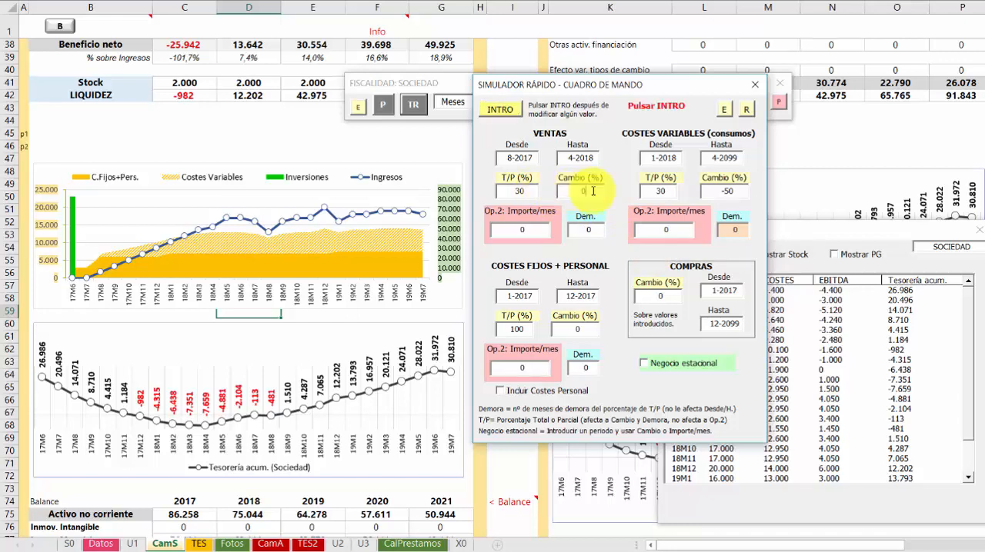
click(727, 191)
text(0)
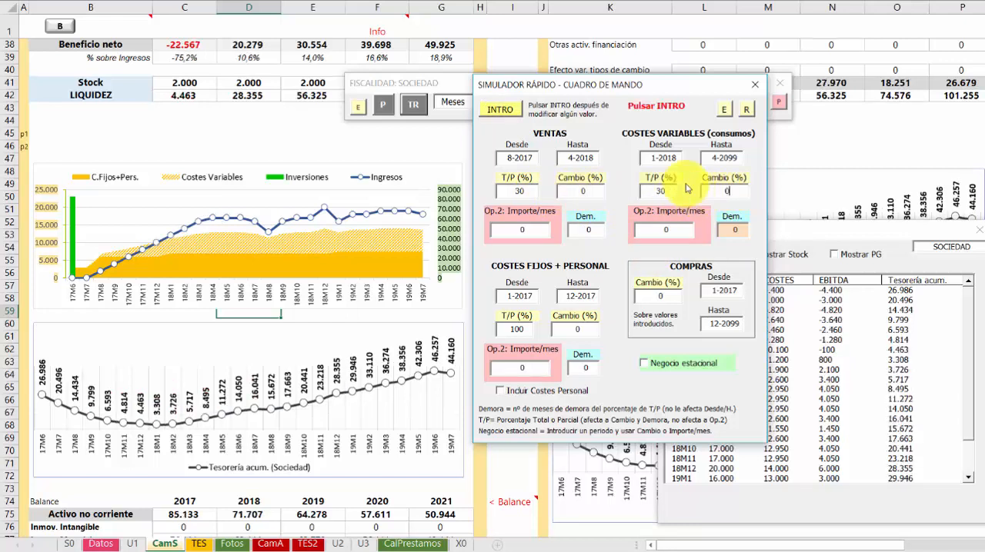
click(502, 109)
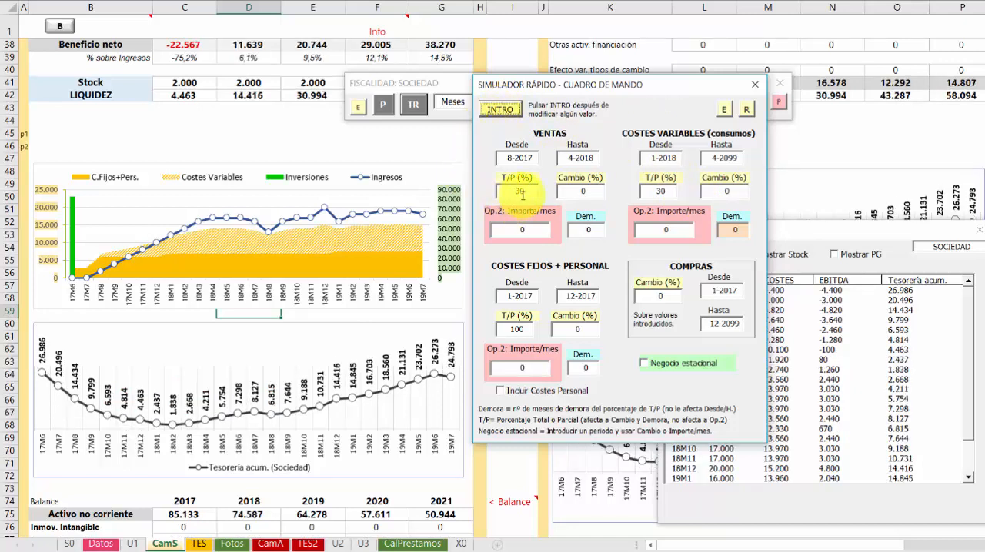
Restore the affected share (T/P) of both sales and variable costs to 100%
drag(523, 191, 502, 192)
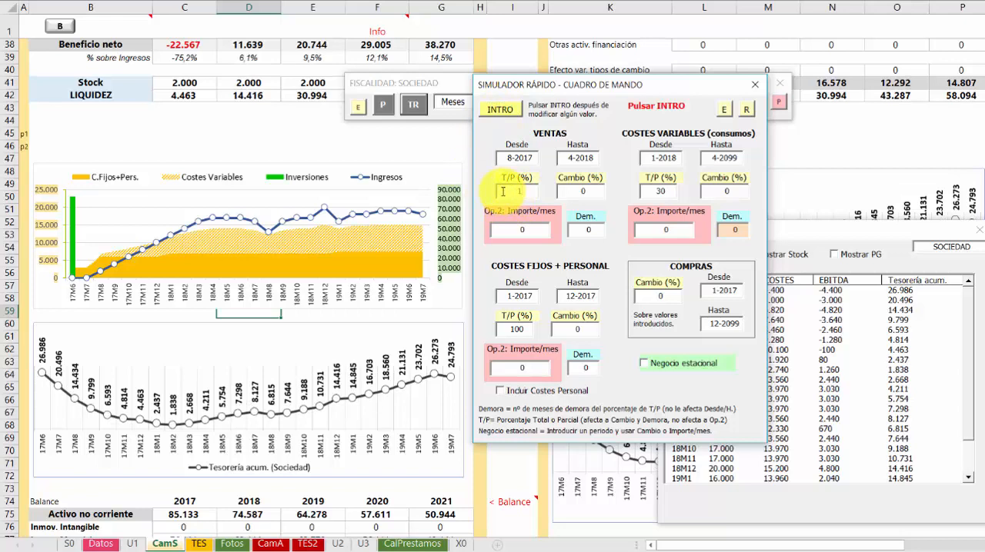
text(100)
drag(667, 191, 646, 191)
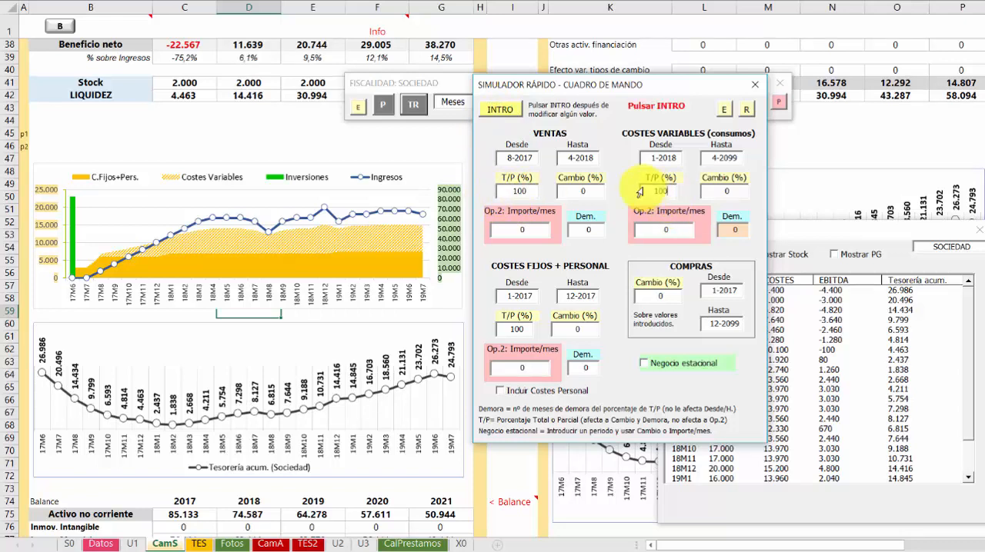
Recalculate, then enable the seasonal business option (Negocio estacional) with its period running from 6-2017 to 9-2017
click(513, 112)
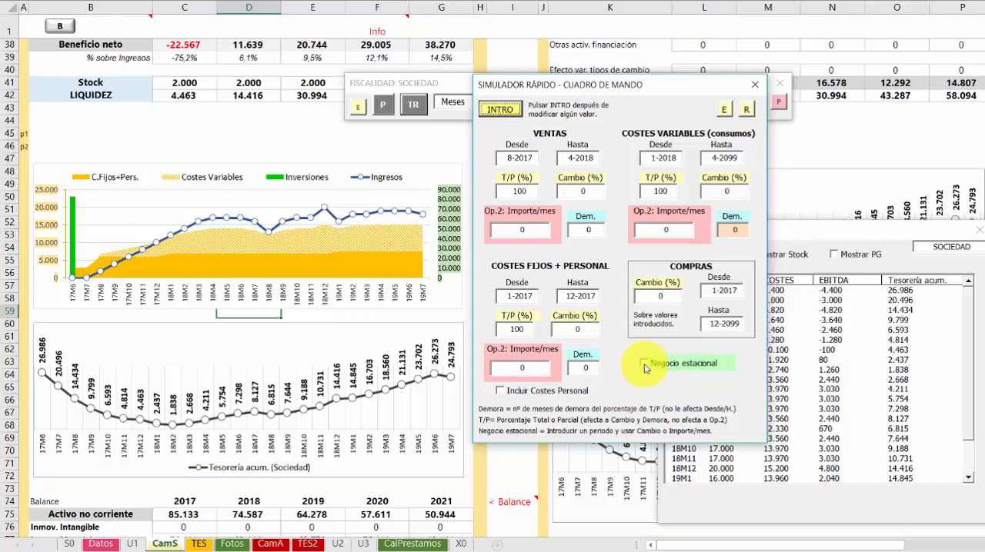
click(644, 365)
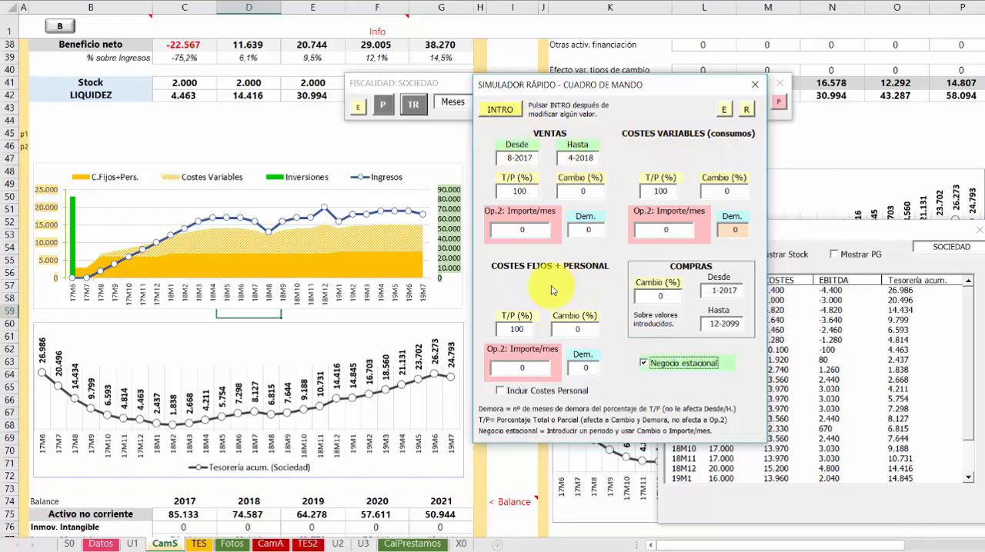
click(532, 158)
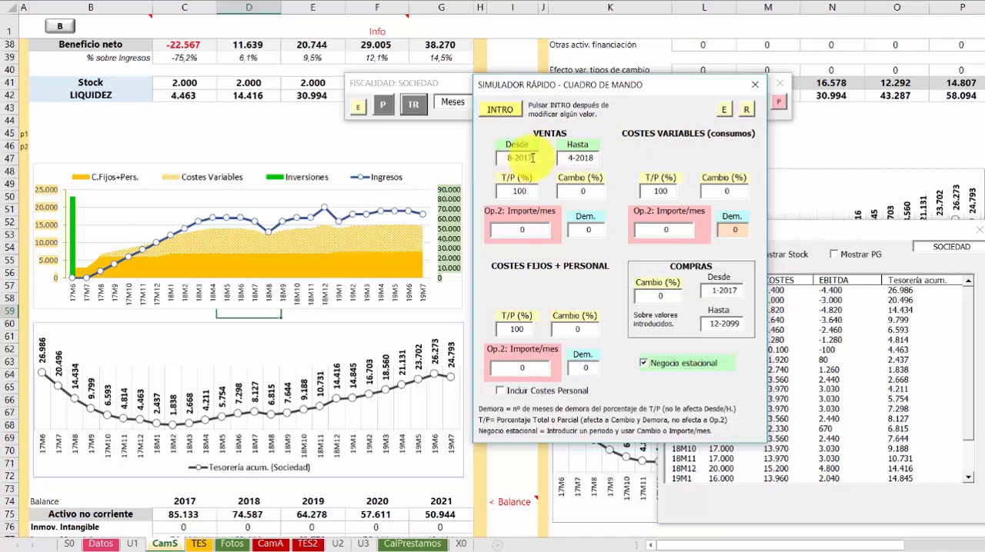
click(510, 157)
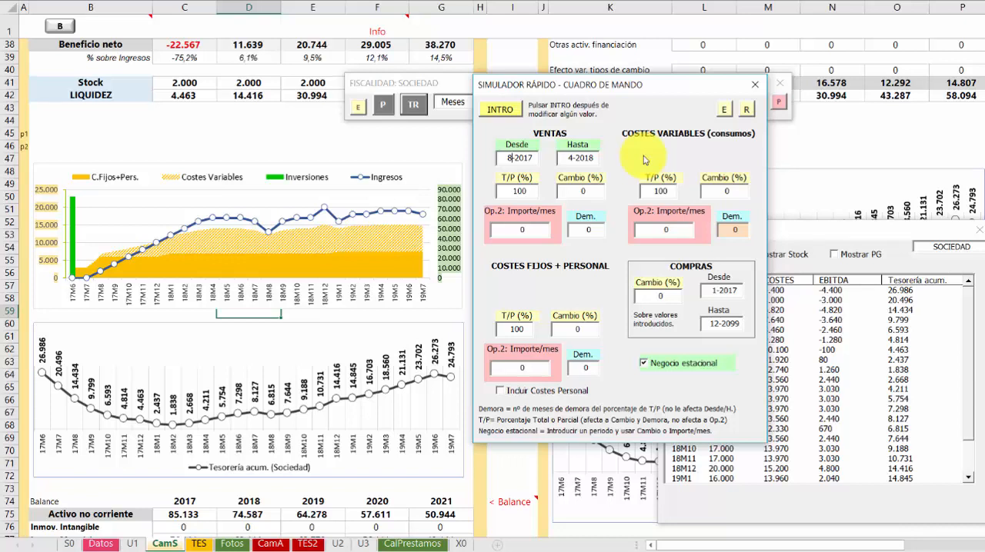
key(BackSpace)
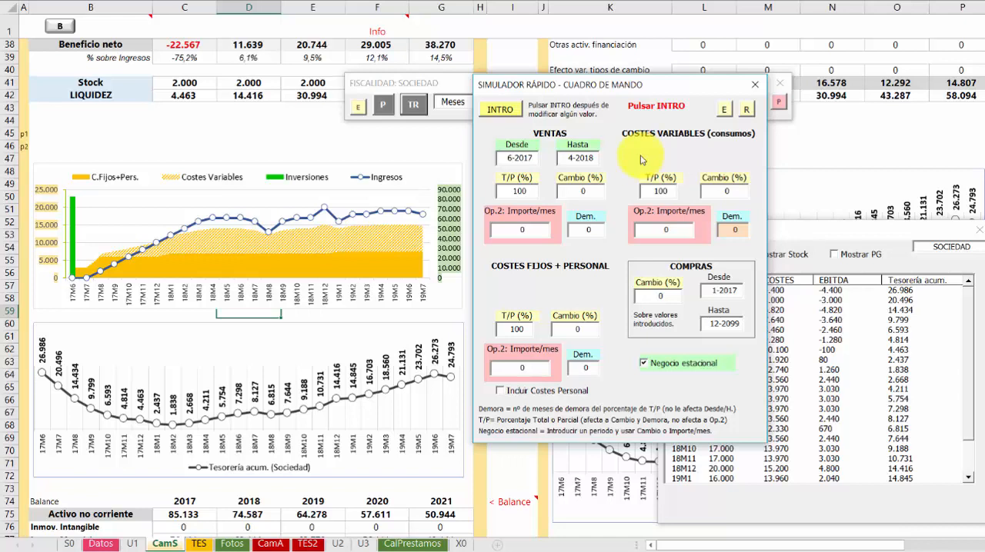
click(572, 157)
drag(593, 157, 567, 157)
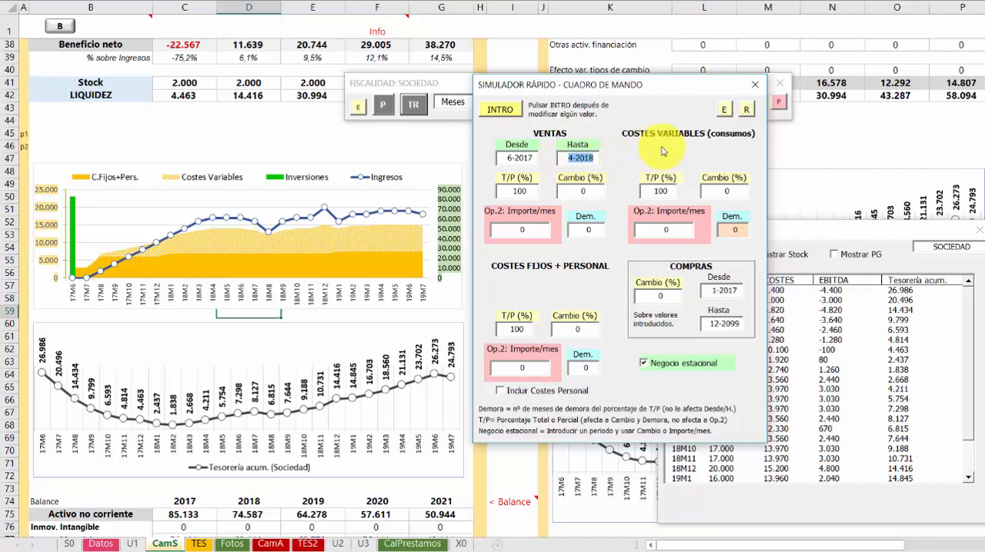
text(9-)
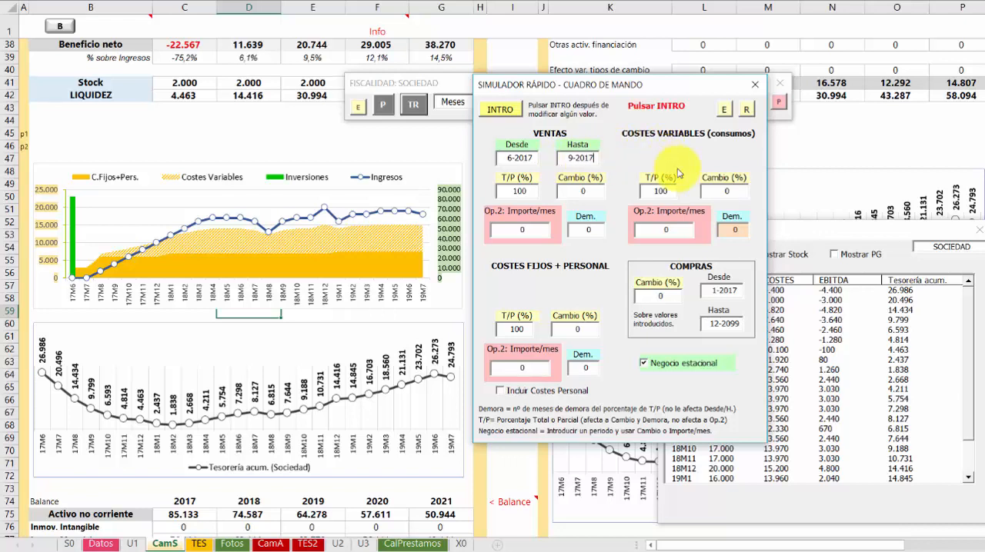
text(2017)
key(Return)
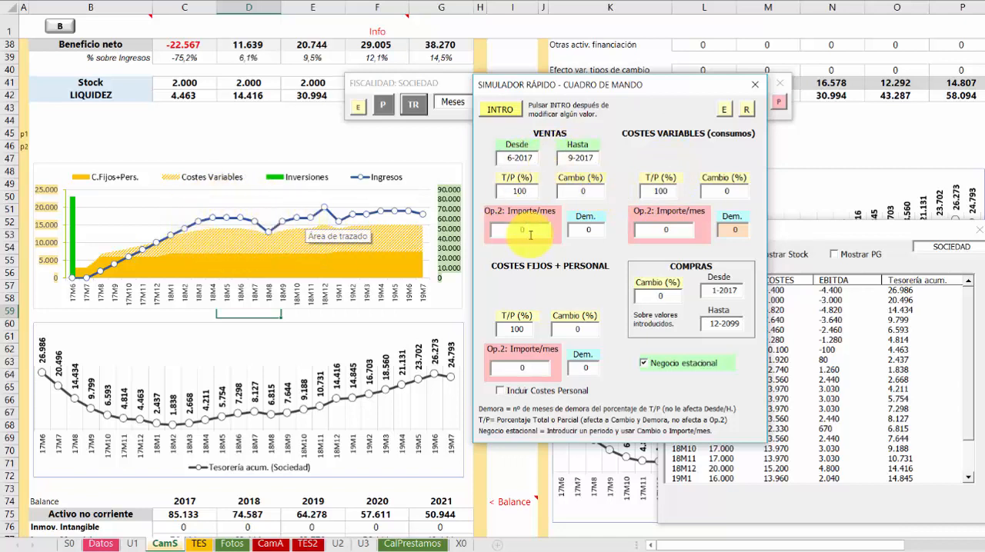
Simulate a 100% seasonal change in both sales and variable costs, recalculating after each value
click(595, 188)
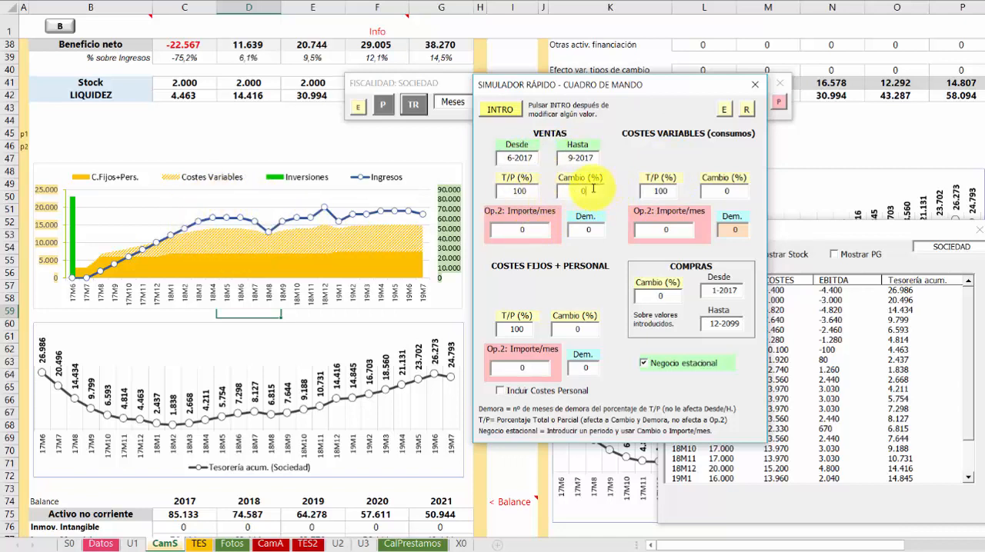
double_click(583, 190)
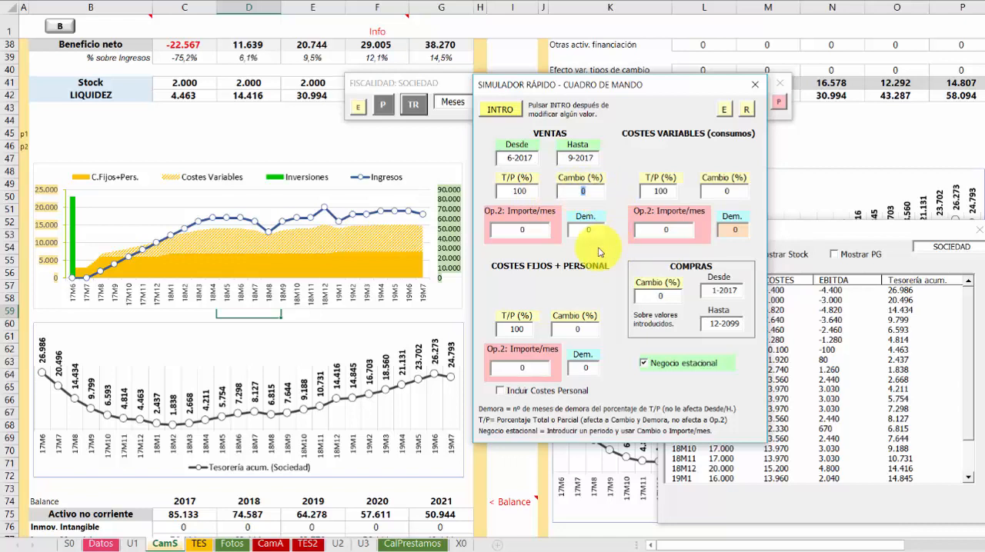
text(100)
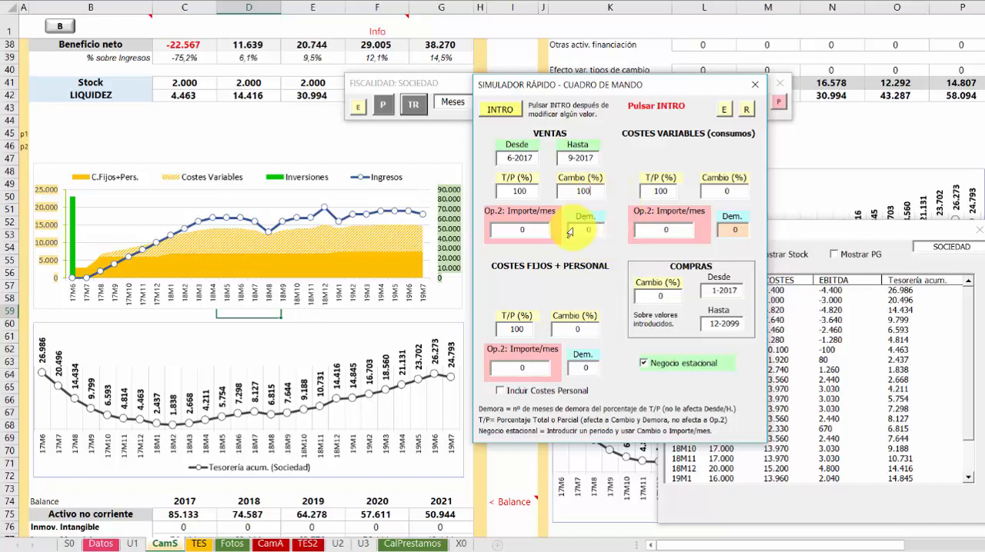
click(496, 112)
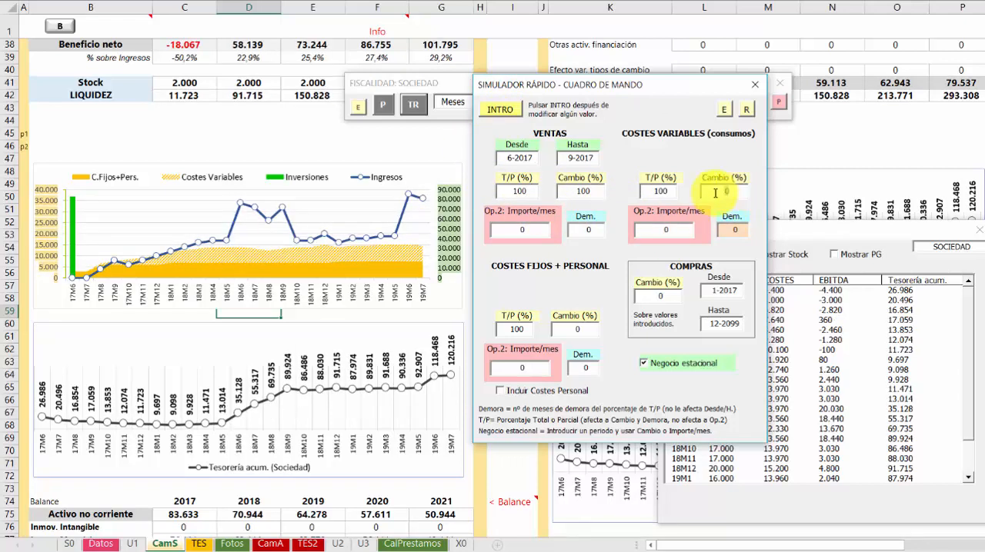
text(100)
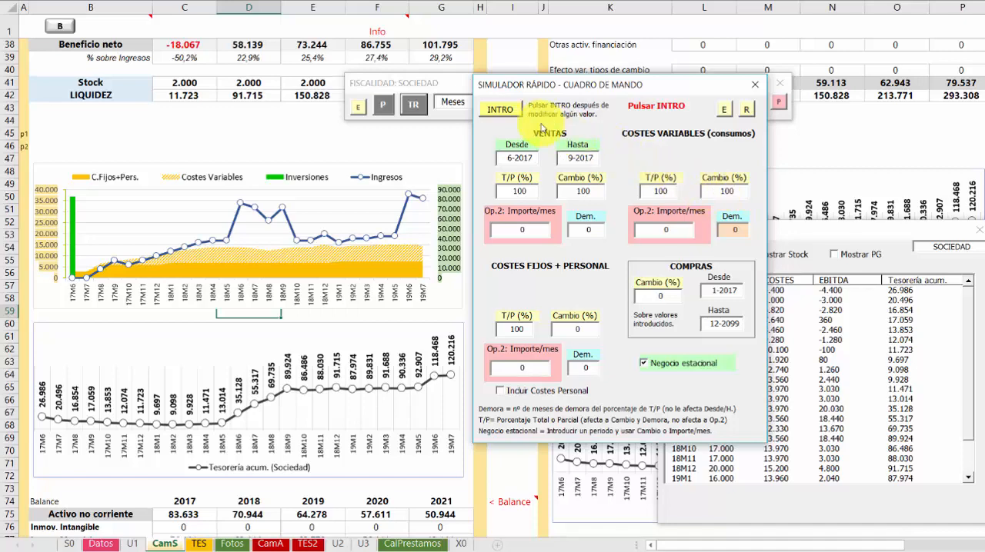
click(500, 108)
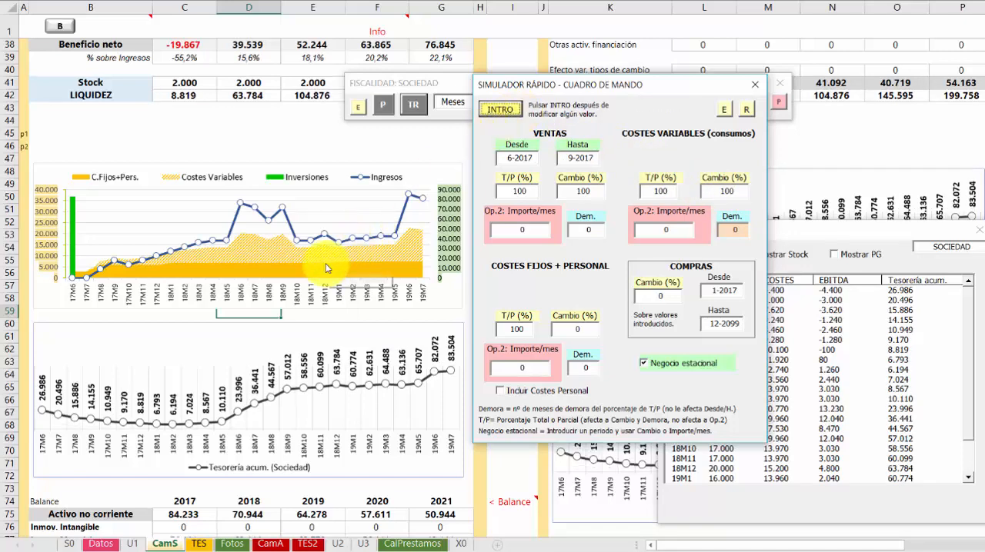
Arrange the simulator and the expanded fiscal toolbar clear of the charts, and shift the charted period forward to 7
drag(538, 88, 559, 194)
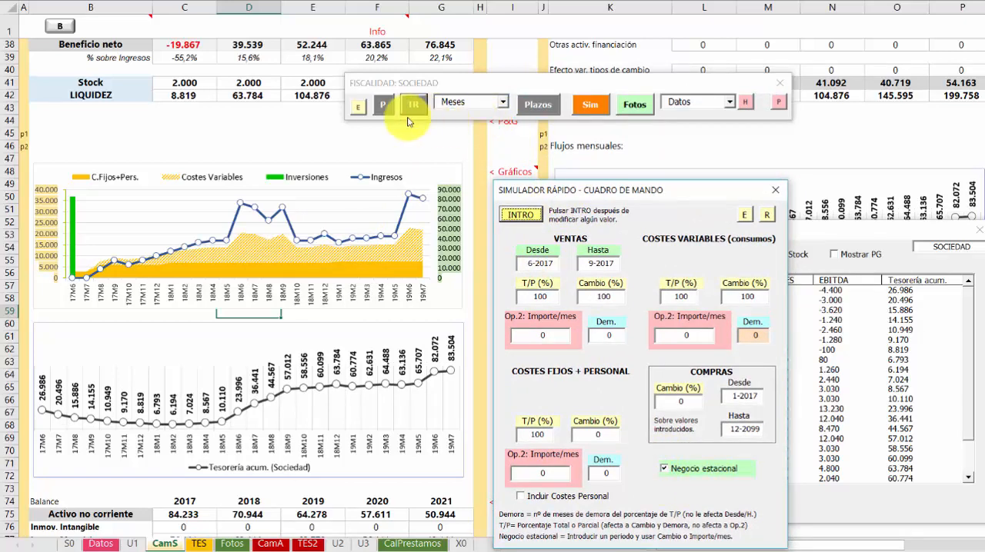
click(358, 106)
drag(435, 87, 347, 73)
click(383, 133)
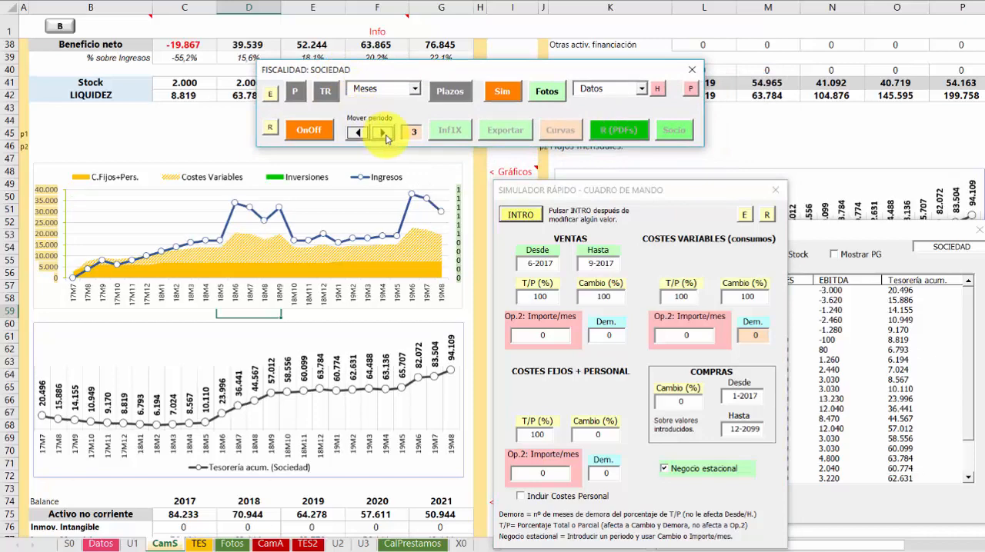
click(383, 133)
click(384, 133)
click(383, 134)
click(383, 133)
click(383, 133)
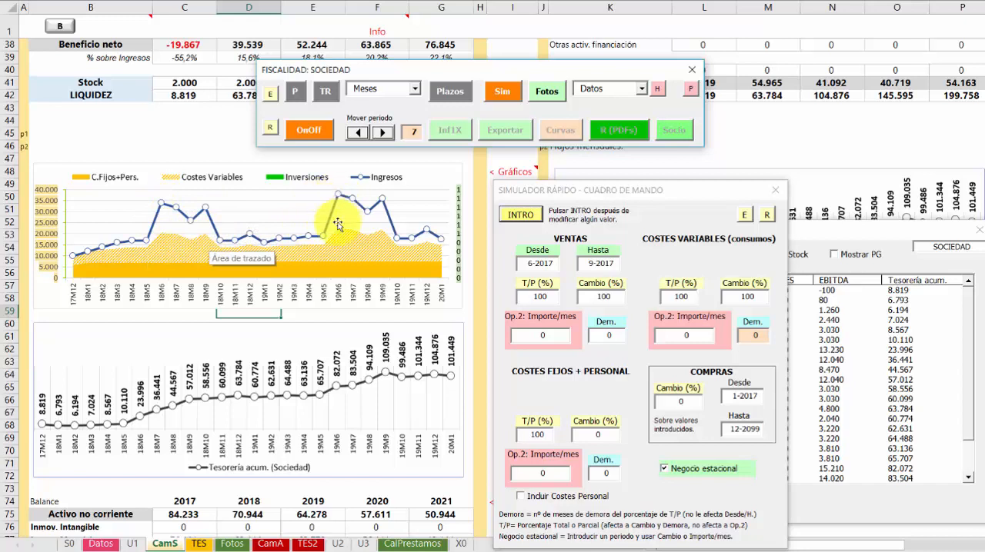
Lower the seasonal change of both sales and variable costs to 30% and recalculate the simulation
click(607, 297)
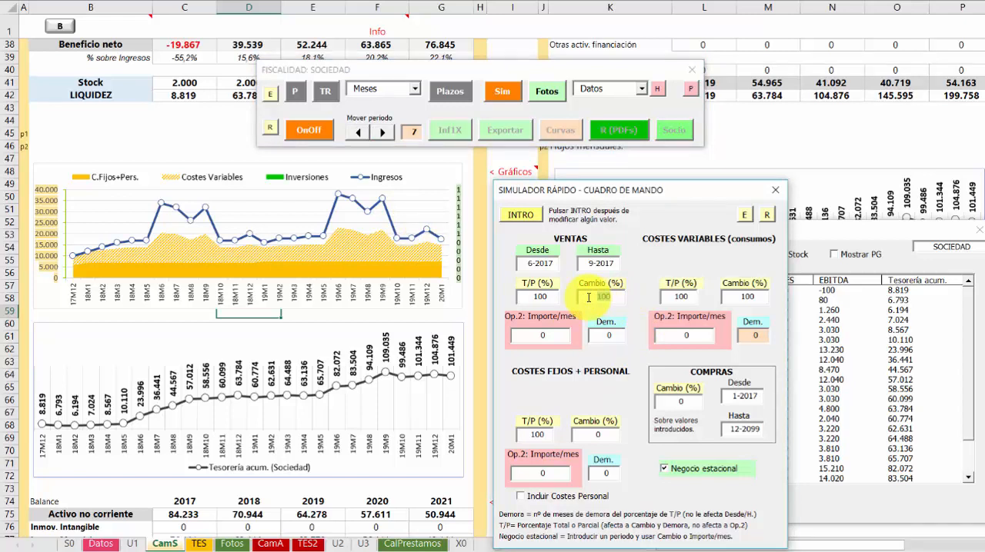
text(30)
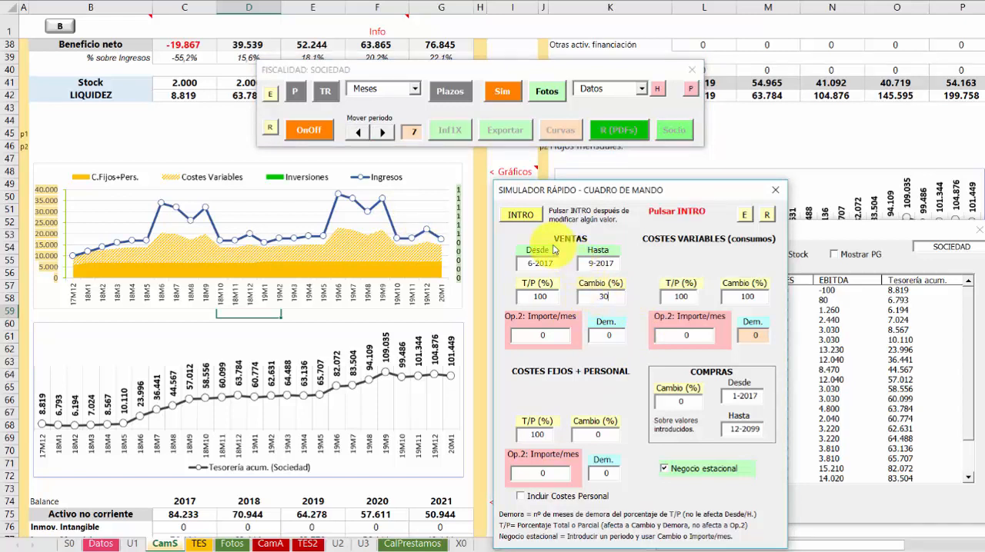
click(732, 298)
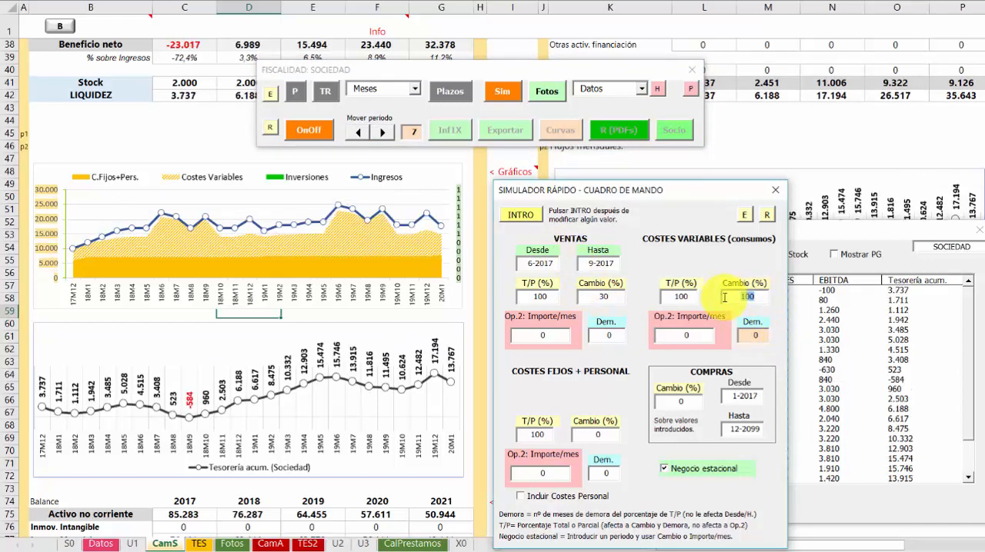
text(30)
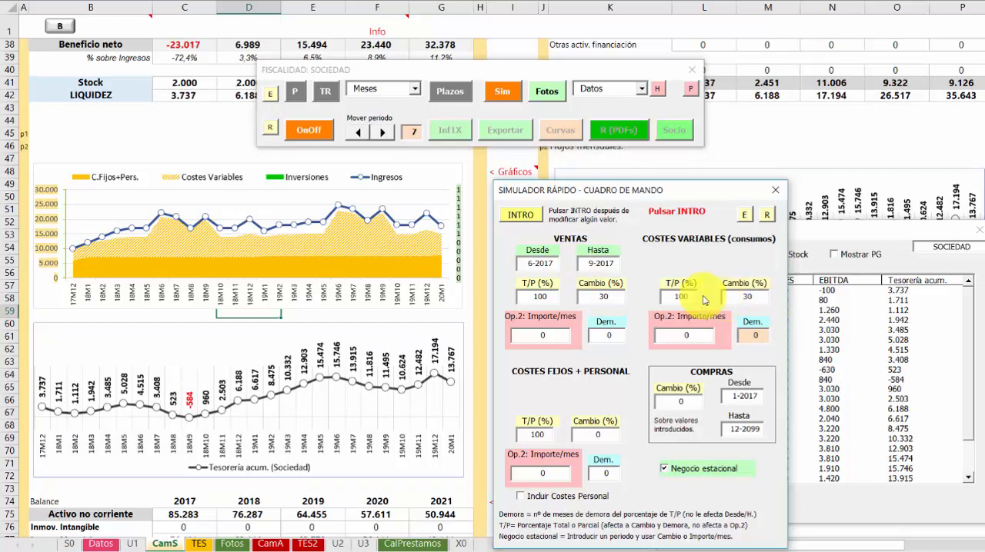
click(526, 219)
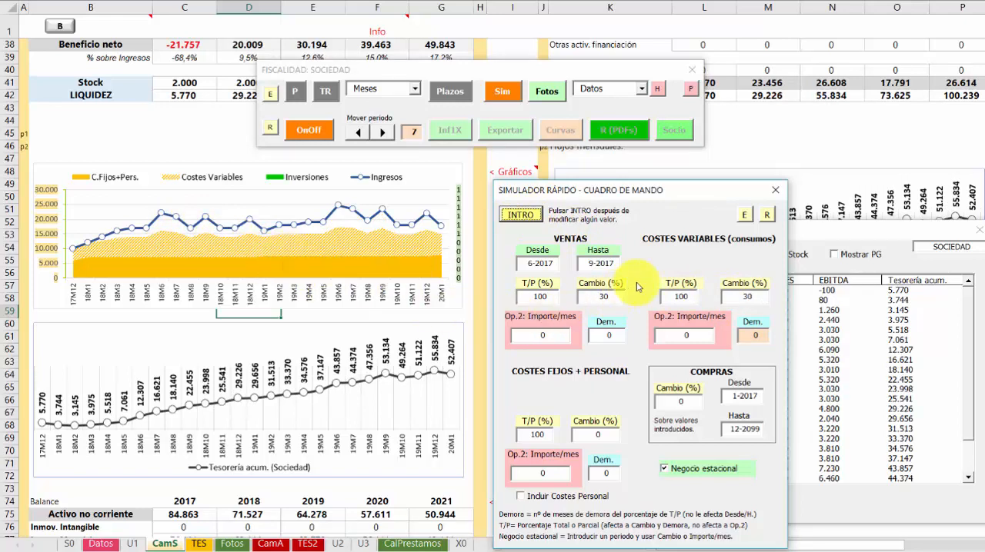
Set the seasonal change of fixed and personnel costs to 10% and recalculate the simulation
drag(676, 196, 691, 162)
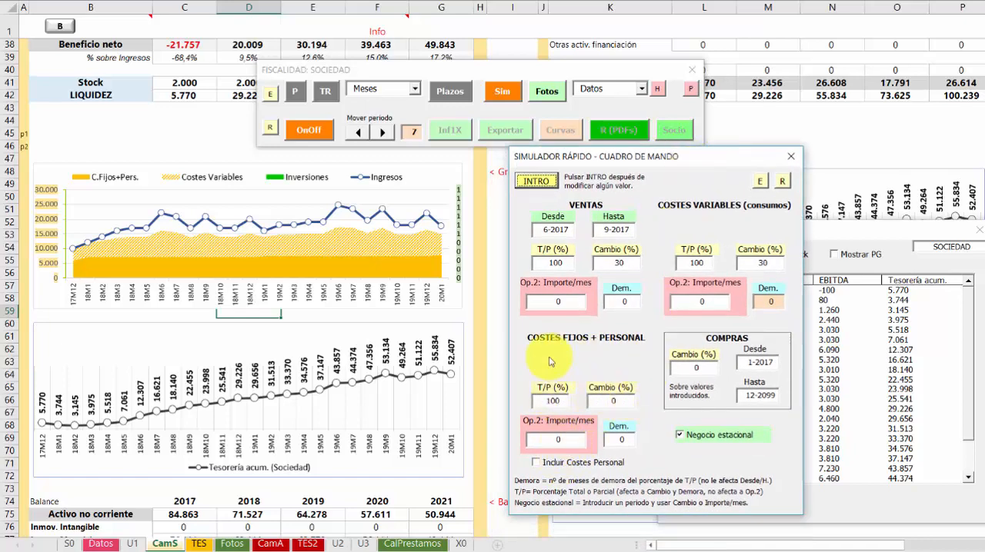
double_click(559, 439)
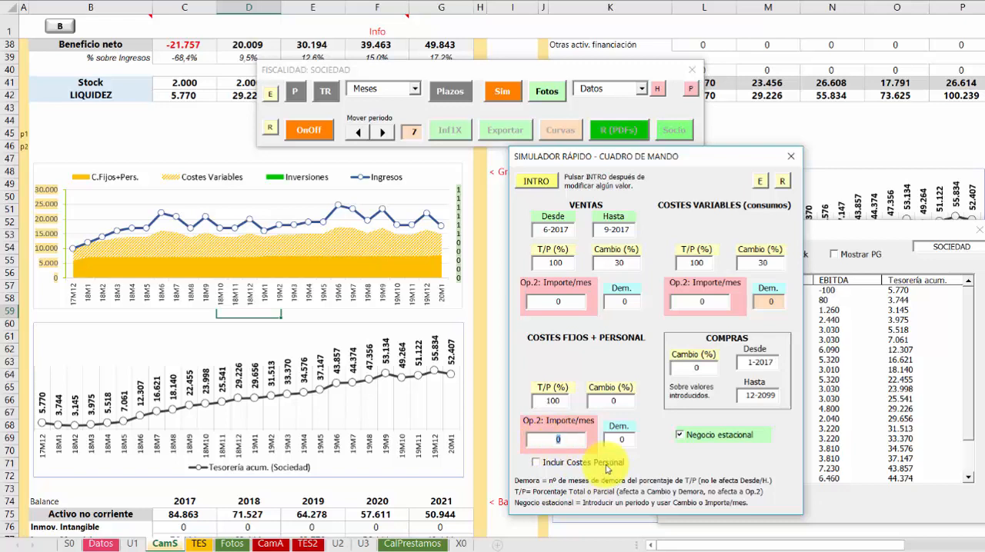
double_click(614, 401)
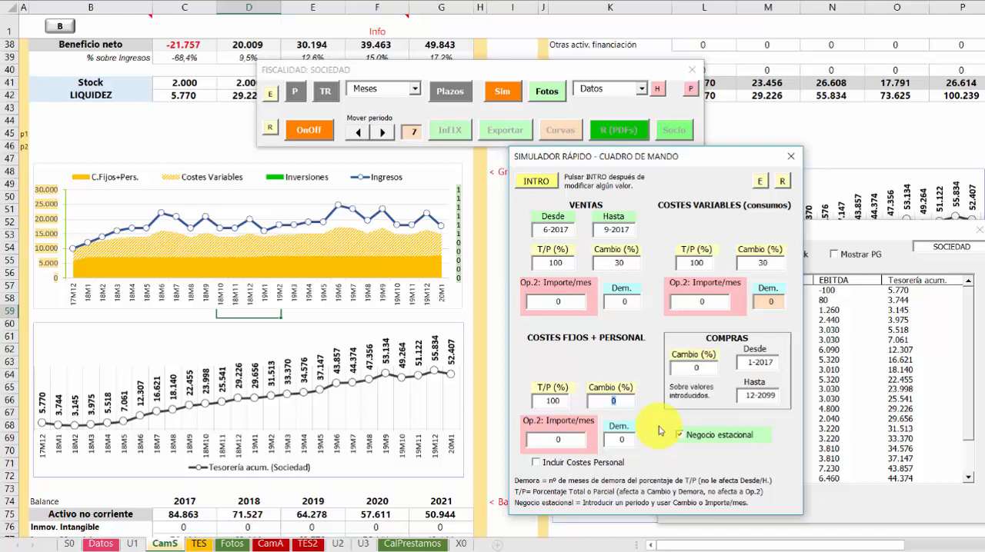
text(1)
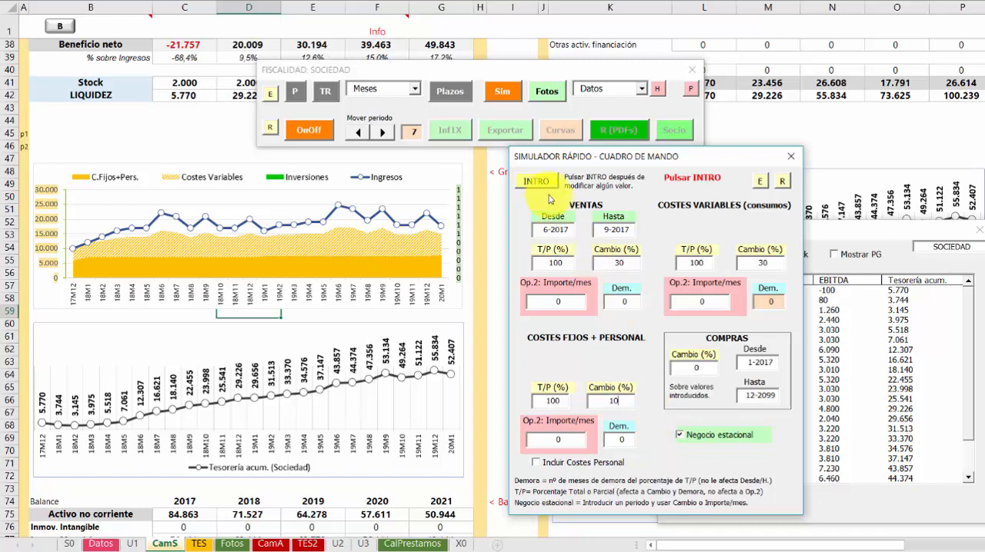
click(543, 188)
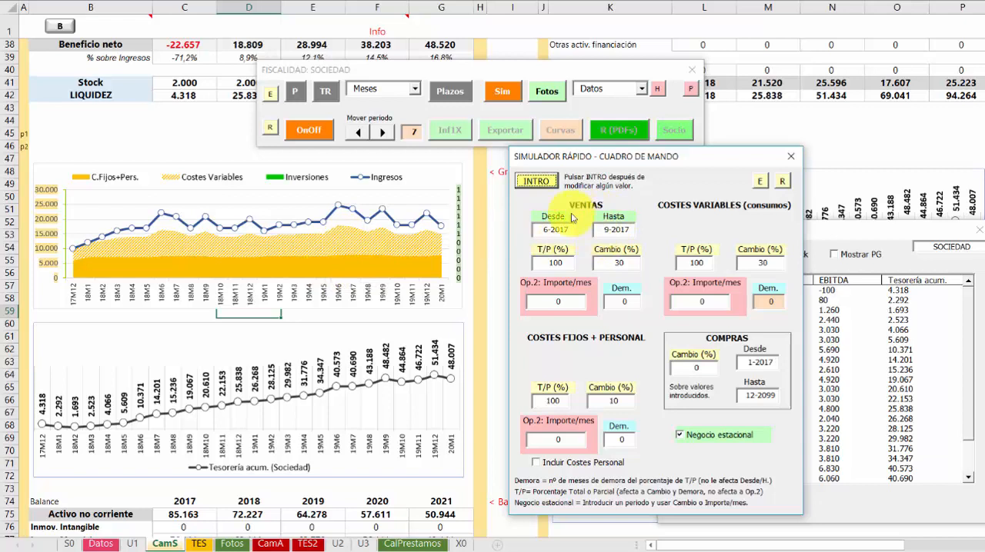
Reset the seasonal percentage changes of sales and variable costs to 0
drag(628, 263, 592, 264)
text(0)
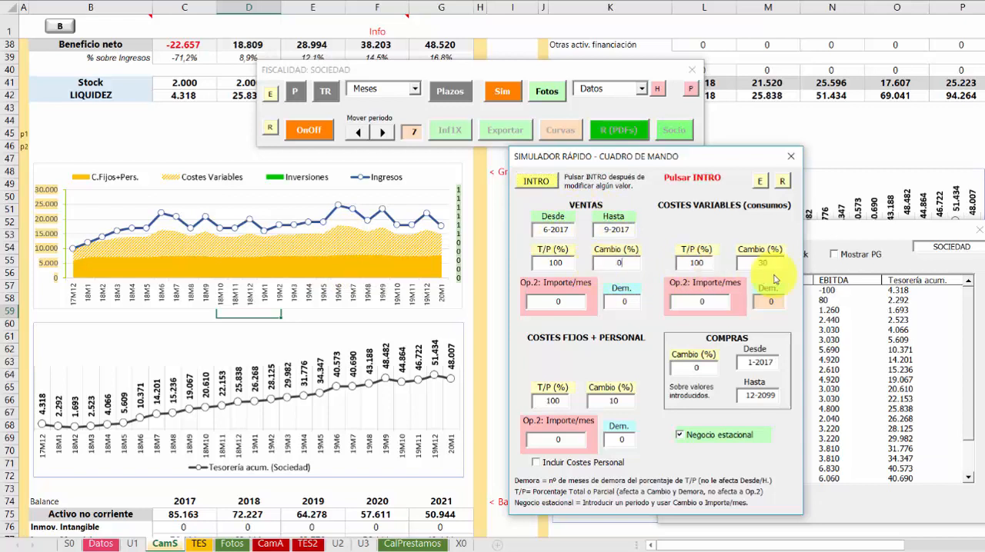
drag(771, 265, 747, 267)
text(0)
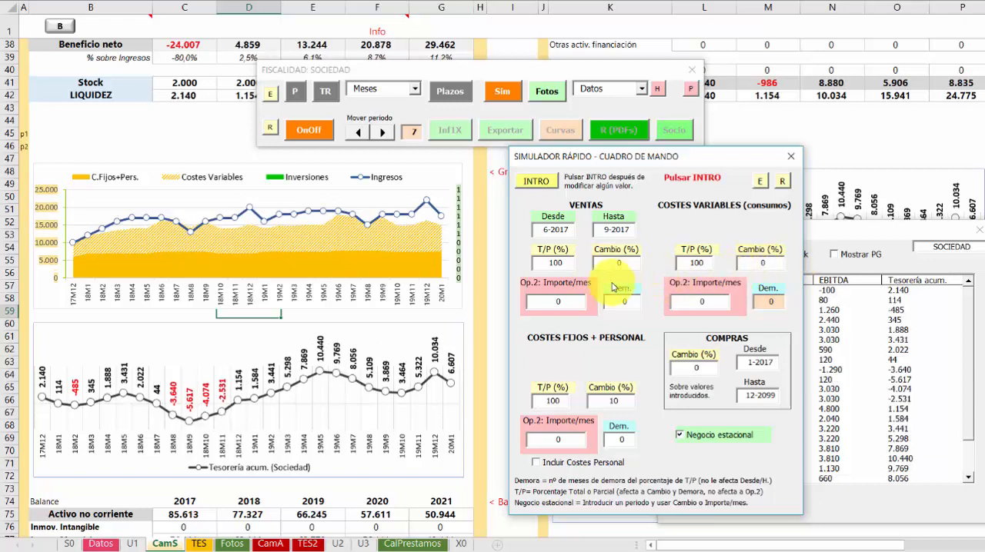
Enter seasonal monthly amounts (Op.2) of 20000 for sales and 10000 for variable costs, then recalculate the simulation
click(572, 302)
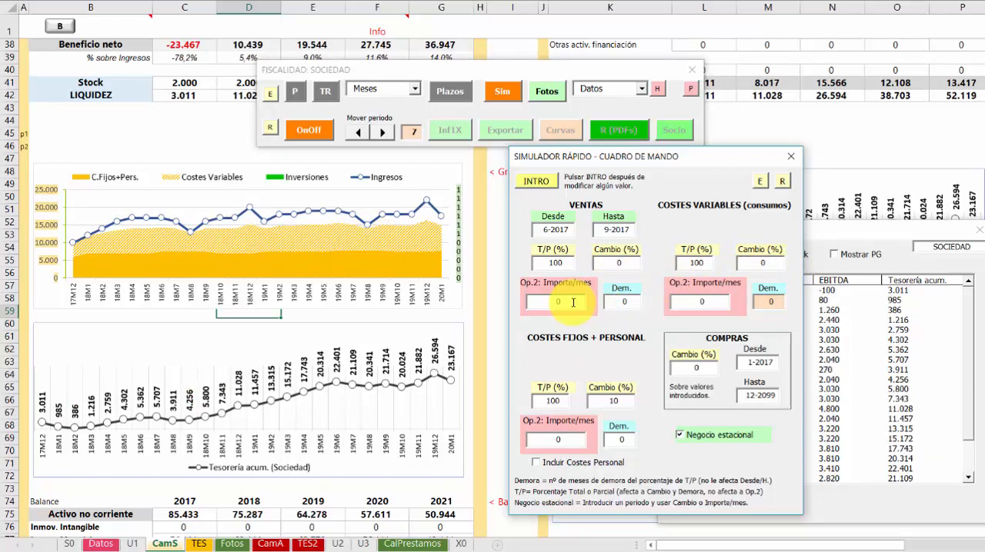
drag(572, 301, 540, 305)
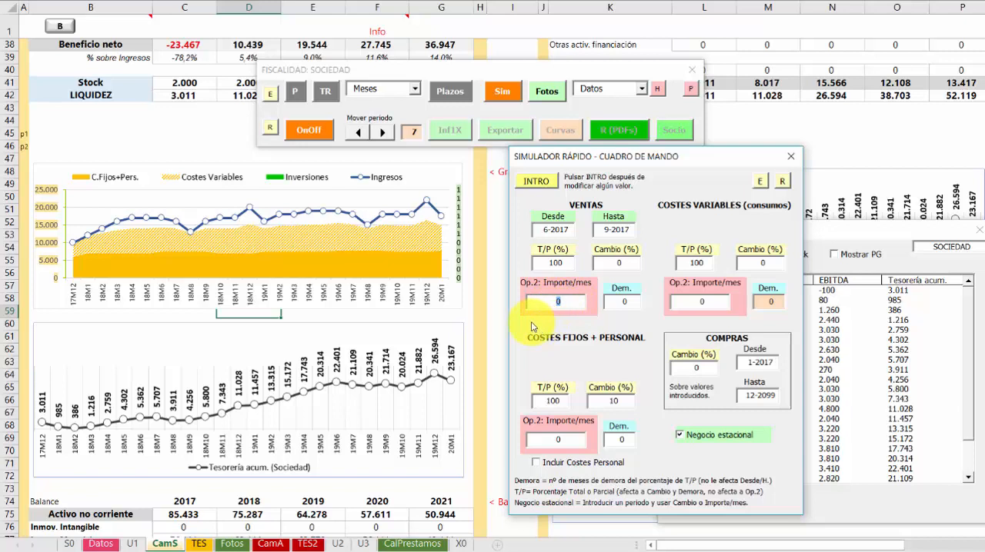
text(20000)
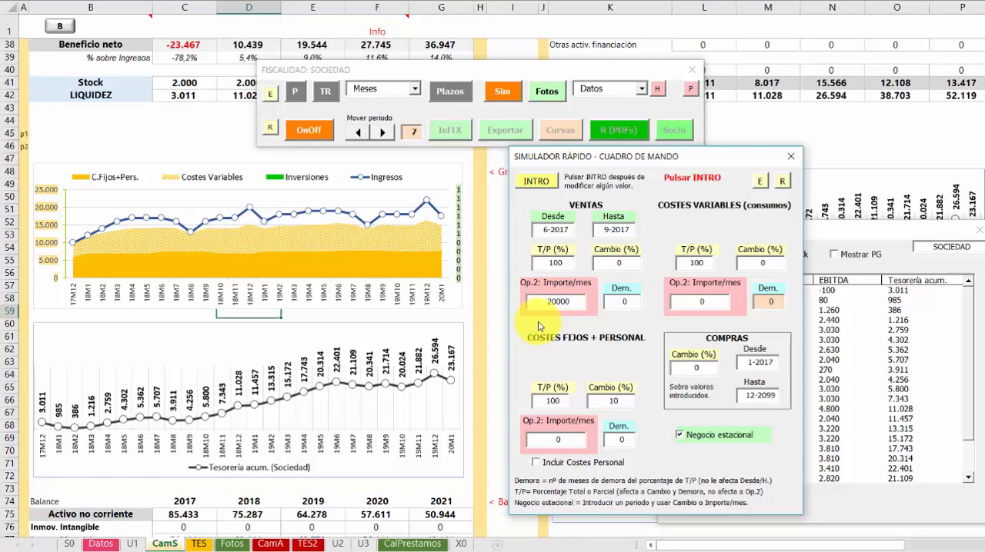
drag(715, 303, 670, 310)
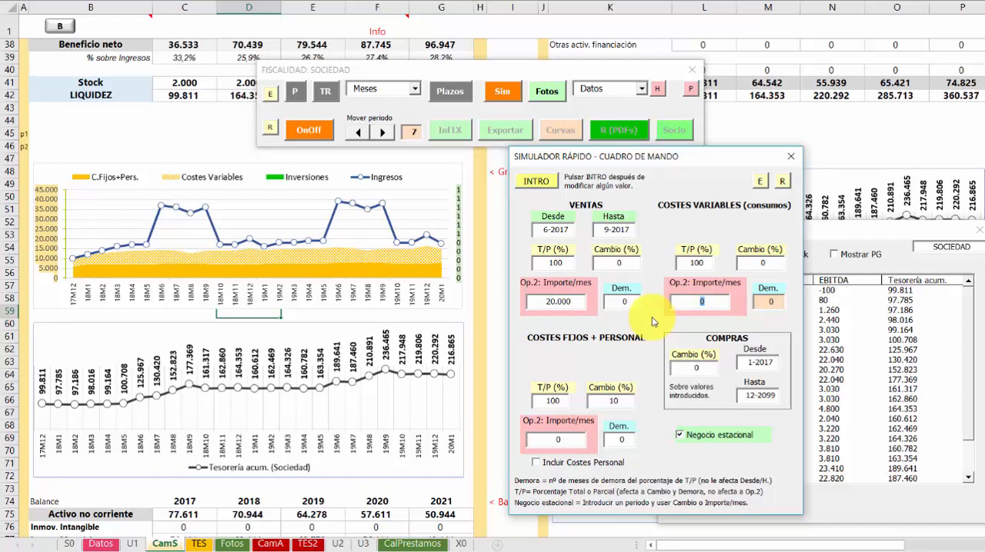
text(10000)
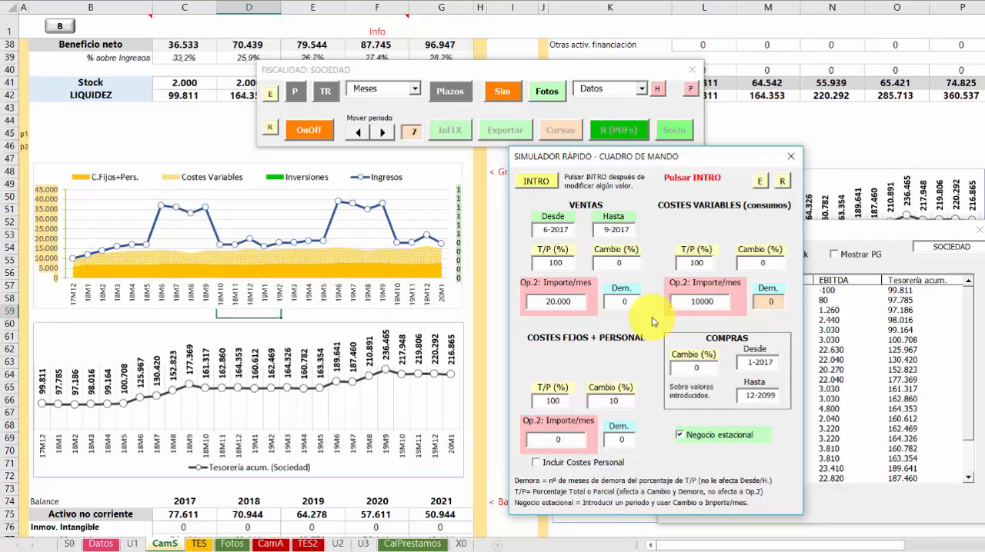
click(537, 181)
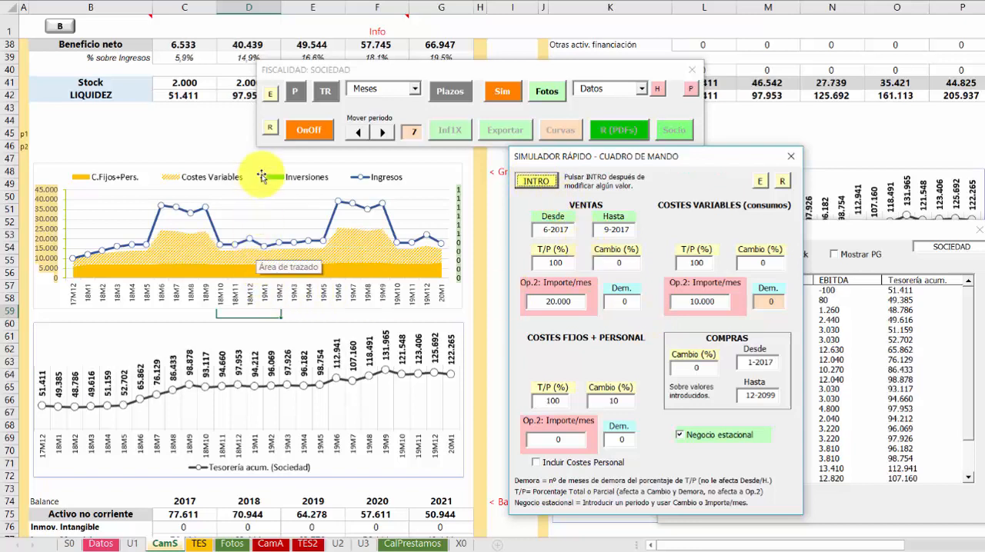
mouse_move(412, 244)
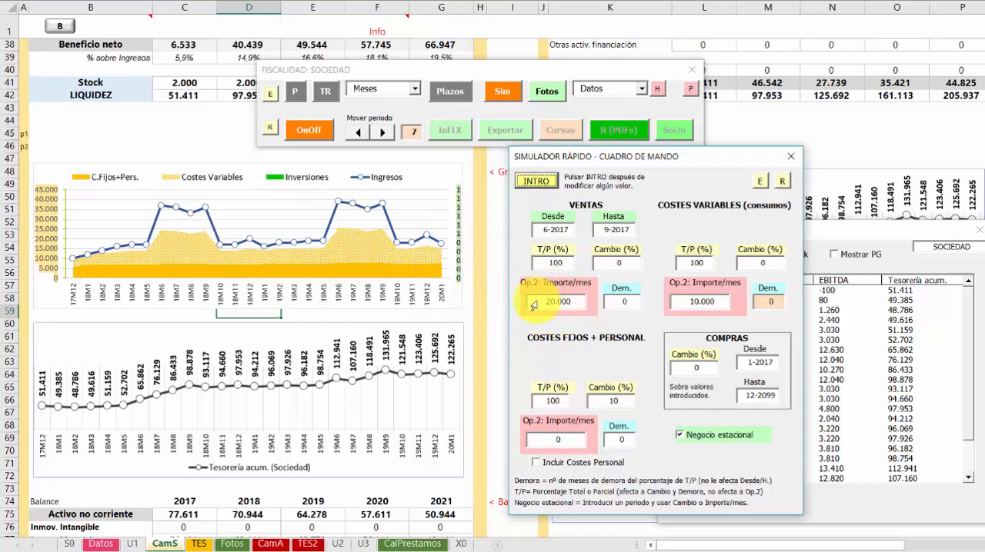
Enter a seasonal monthly amount (Op.2) of 1500 for fixed and personnel costs, then recalculate the simulation
click(568, 439)
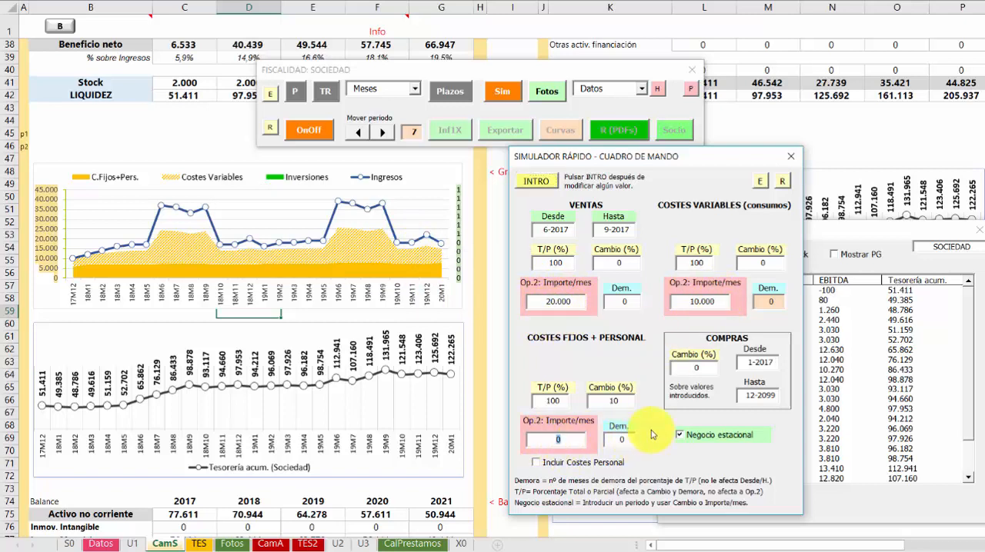
text(1500)
click(536, 181)
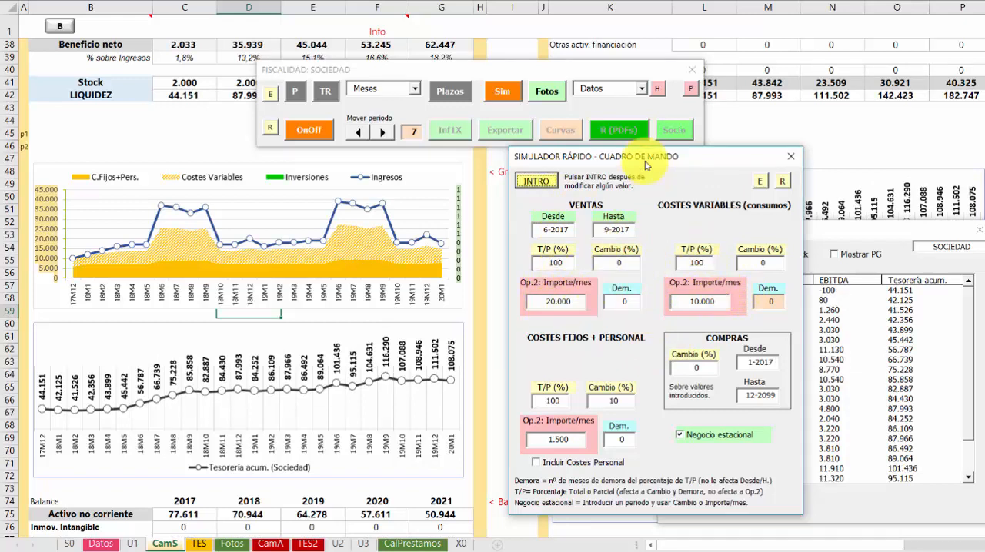
Switch off Ingresos, Costes var., Costes fijos, Compras, Personal, Inversiones and Financiación in the On-Off switches to isolate the simulated amounts
click(306, 133)
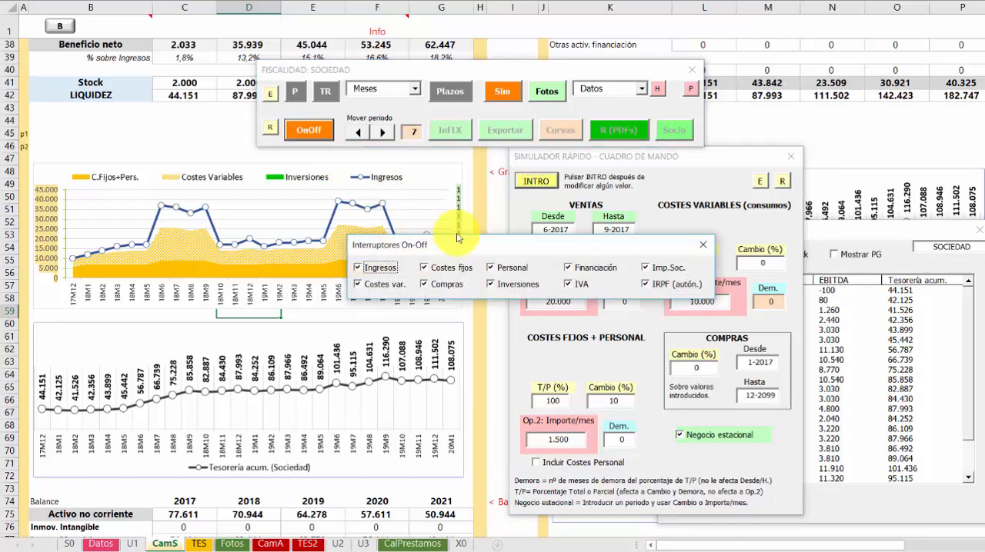
drag(480, 250, 328, 101)
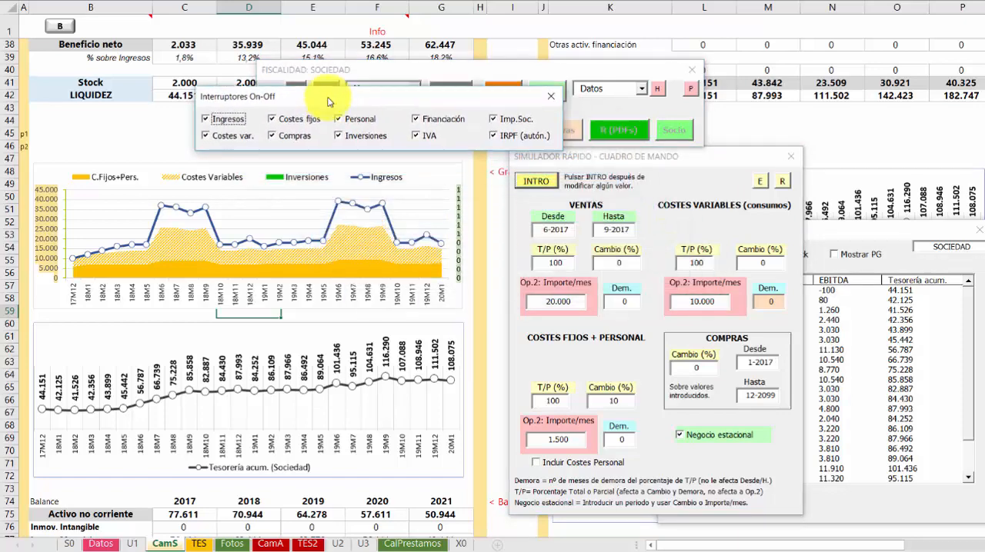
click(206, 119)
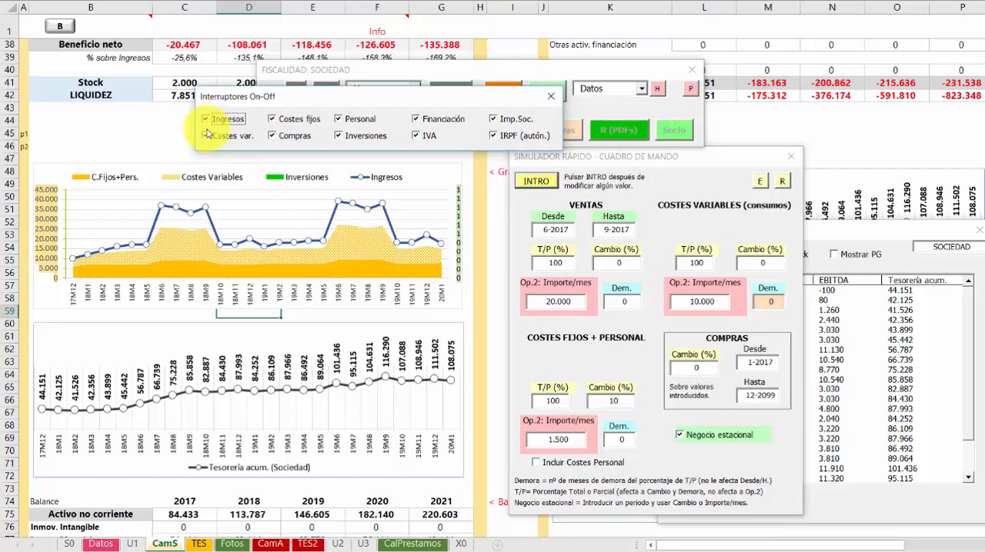
click(205, 136)
click(274, 121)
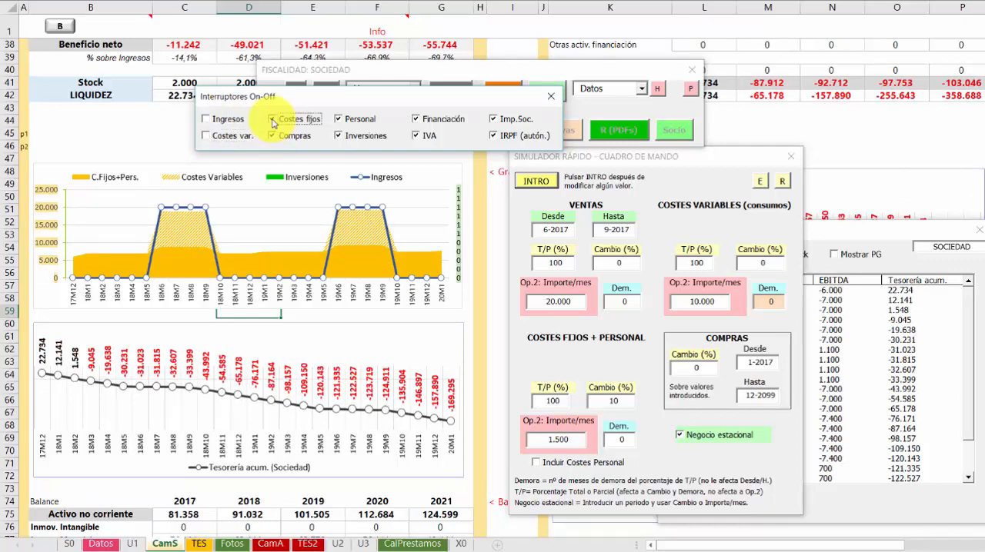
click(325, 136)
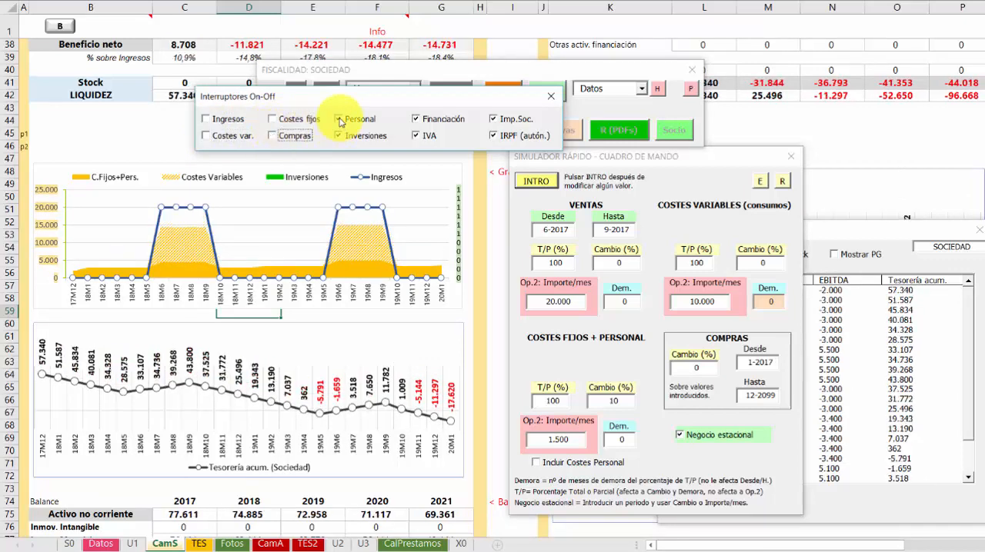
click(339, 136)
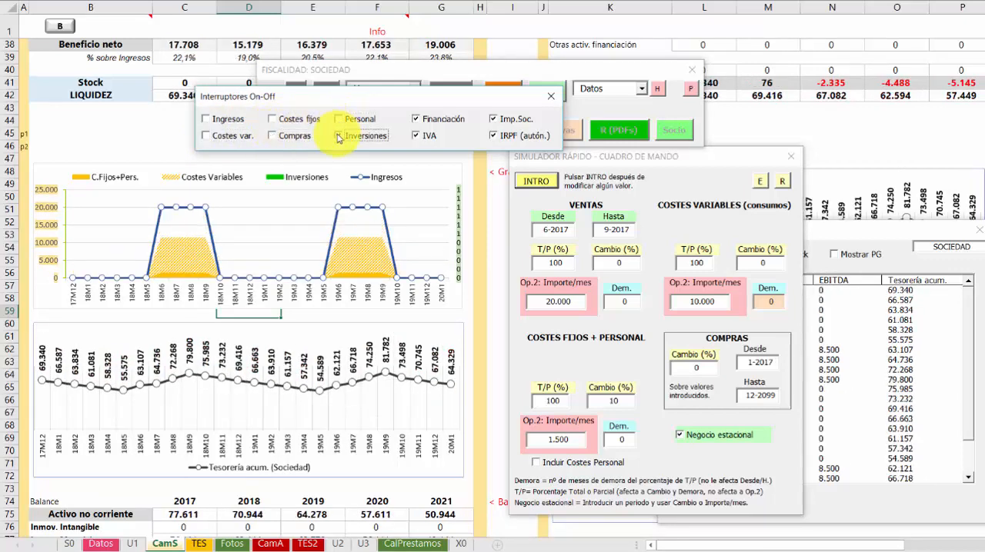
click(416, 119)
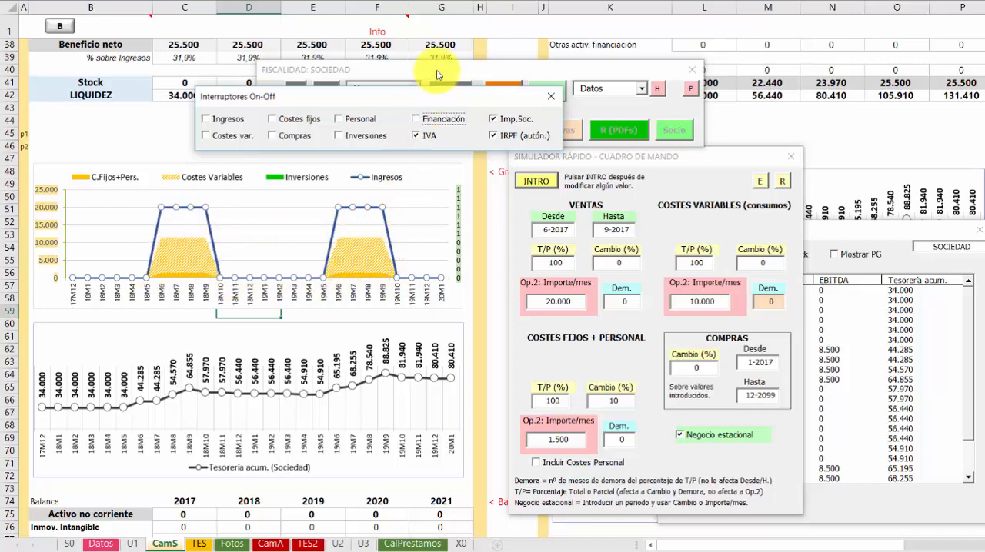
Show the charts by quarter (Trimestres) and move the displayed period back to 1
drag(437, 71, 377, 56)
click(355, 75)
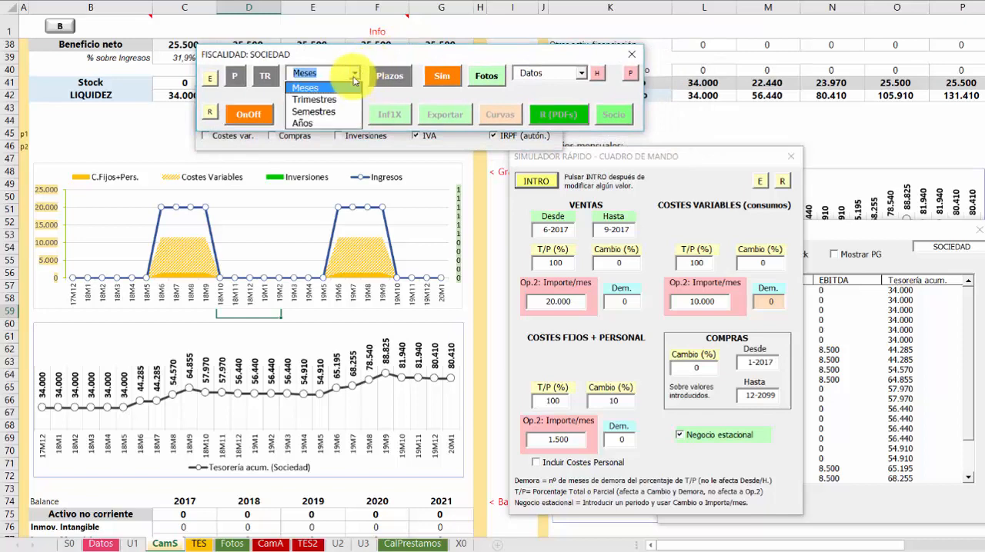
click(322, 98)
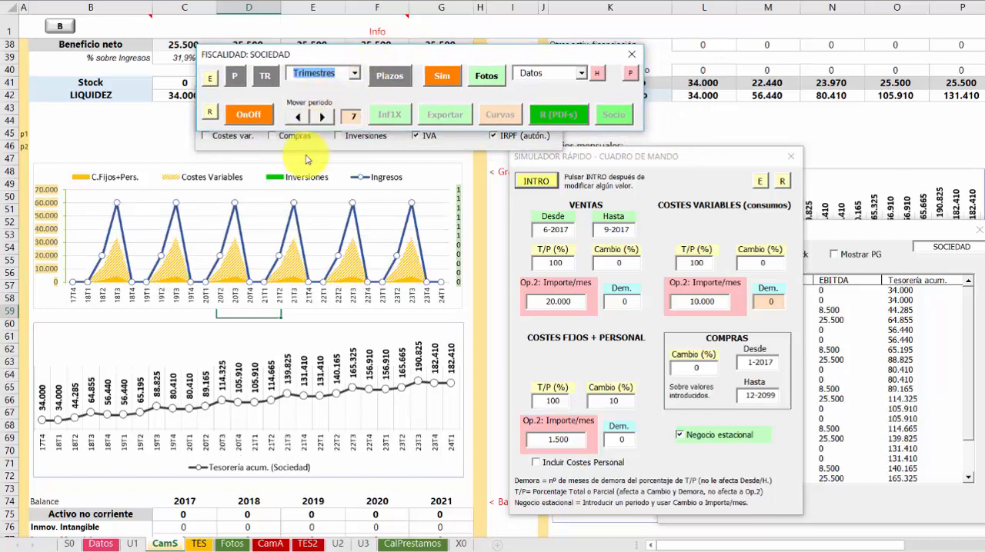
click(297, 119)
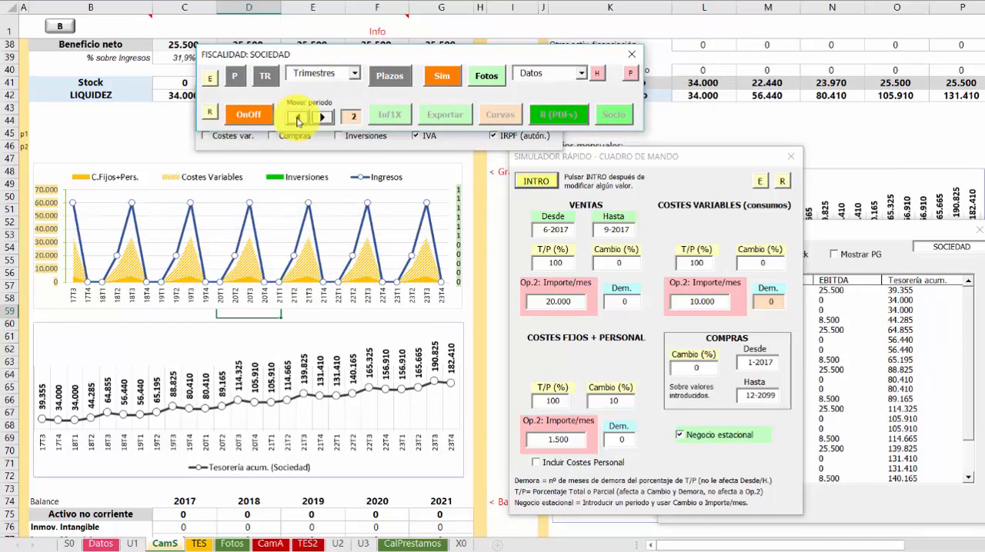
click(297, 119)
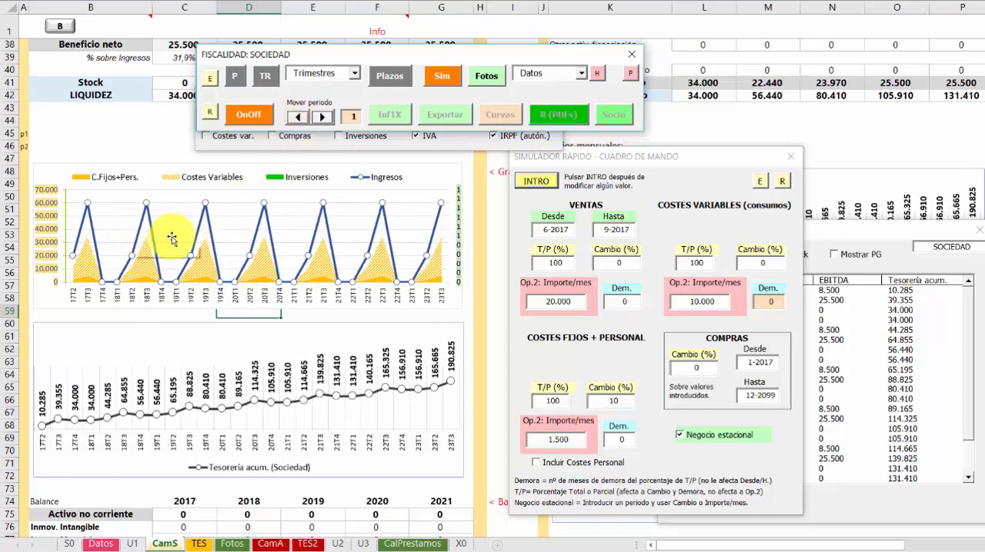
Return the charts to monthly periods (Meses) and move the FISCALIDAD control window clear of the On-Off switches
click(355, 74)
click(334, 87)
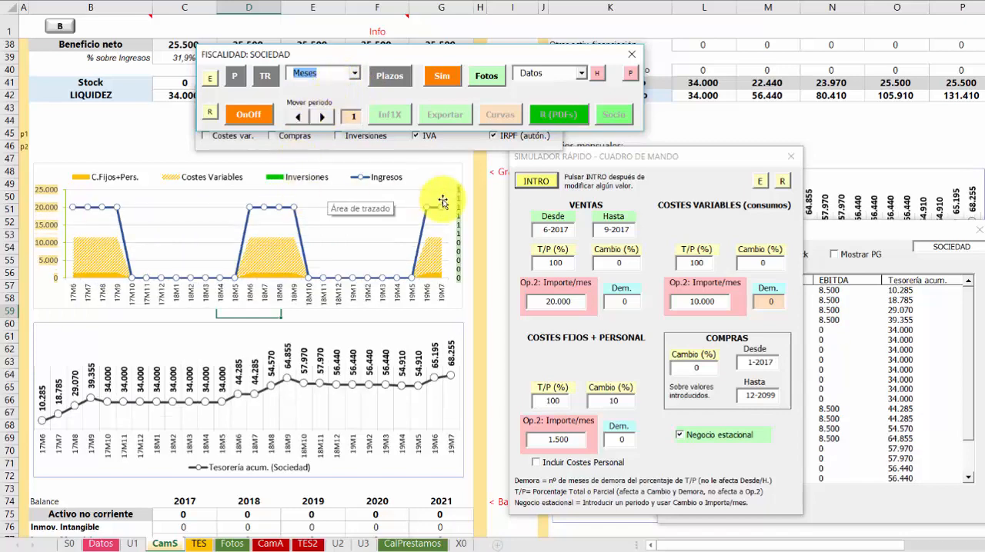
drag(376, 49, 634, 164)
drag(672, 194, 680, 197)
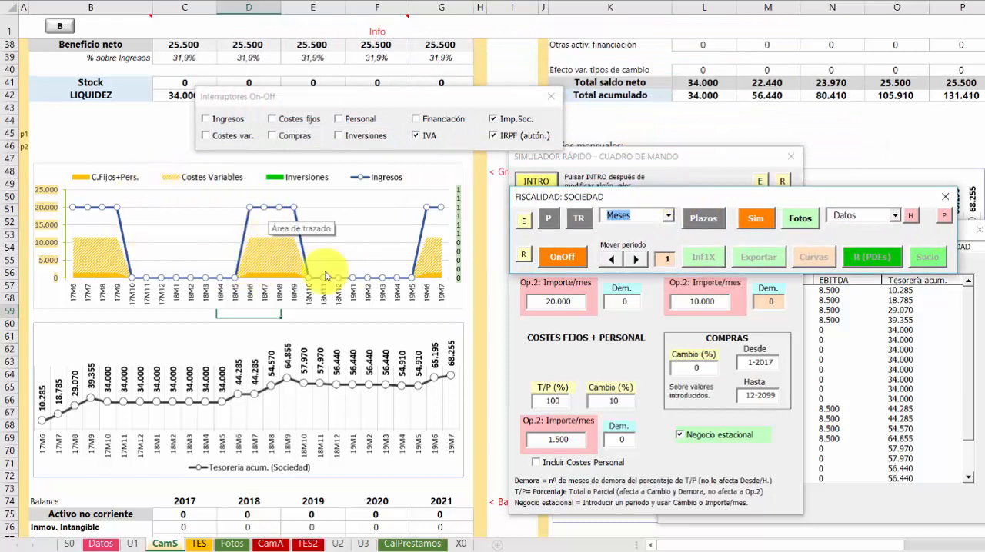
Switch Ingresos, Costes var., Costes fijos, Compras, Personal, Inversiones and Financiación back on
click(206, 120)
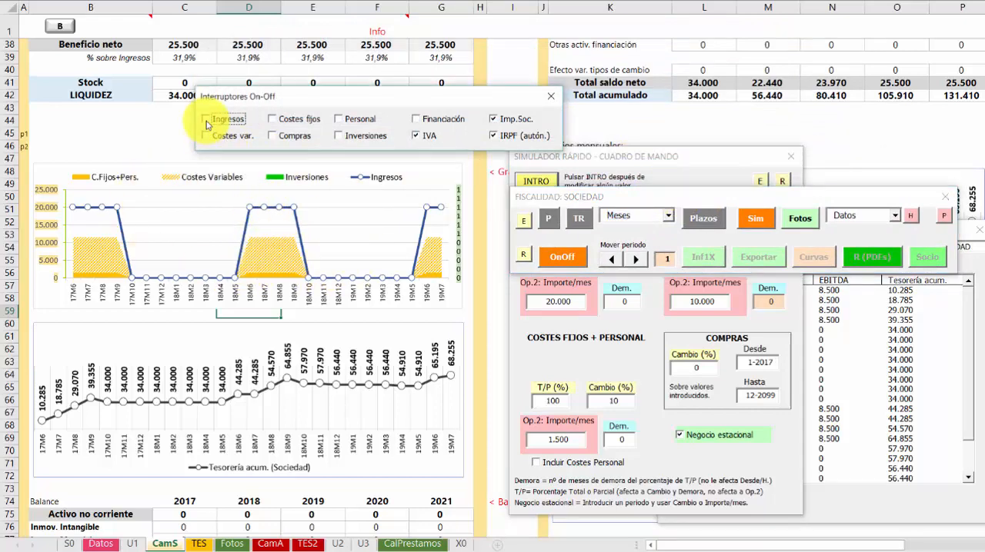
click(206, 137)
click(272, 120)
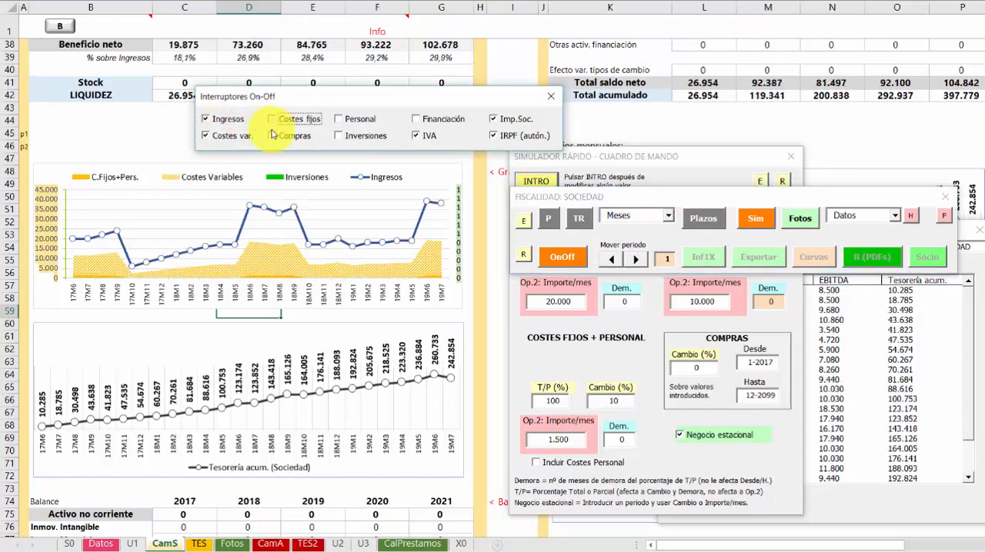
click(272, 136)
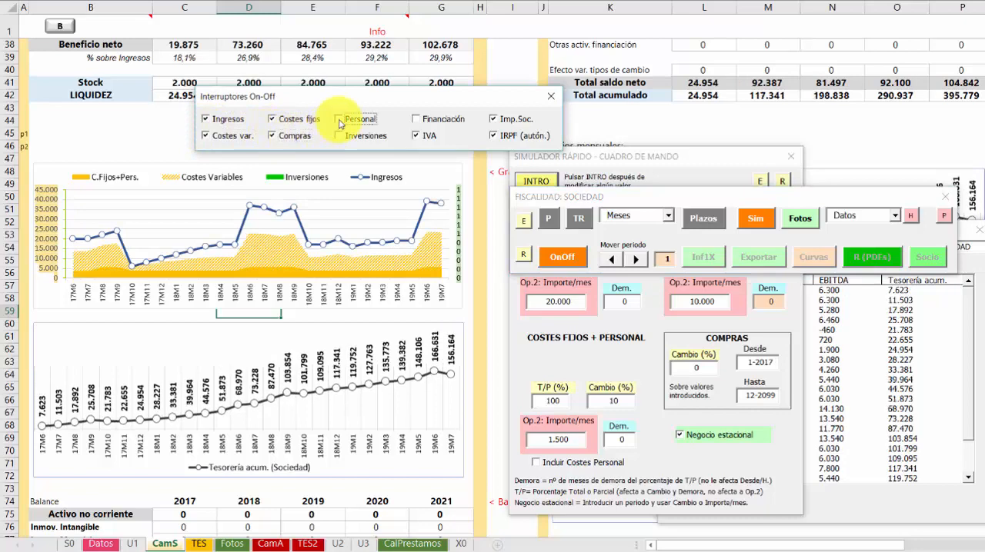
click(339, 120)
click(340, 136)
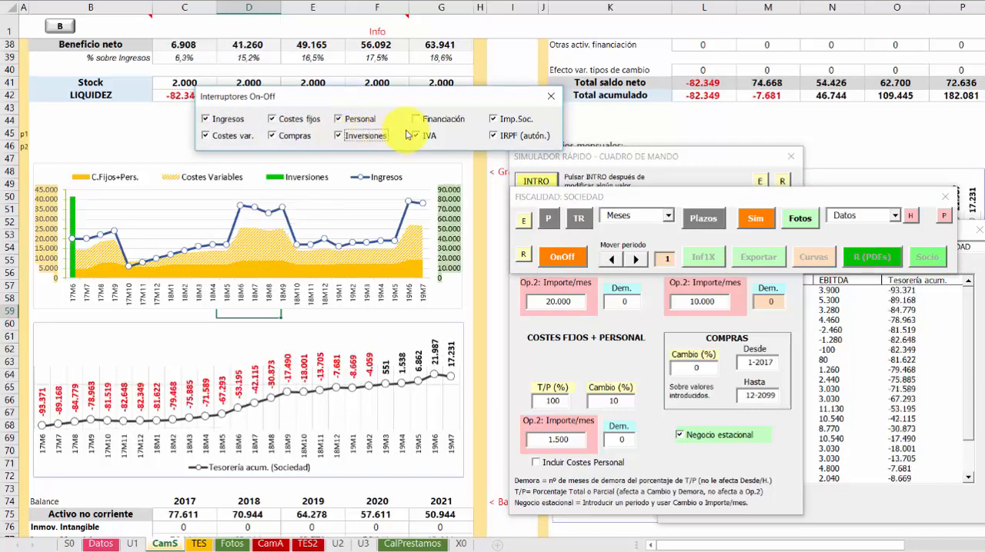
click(417, 121)
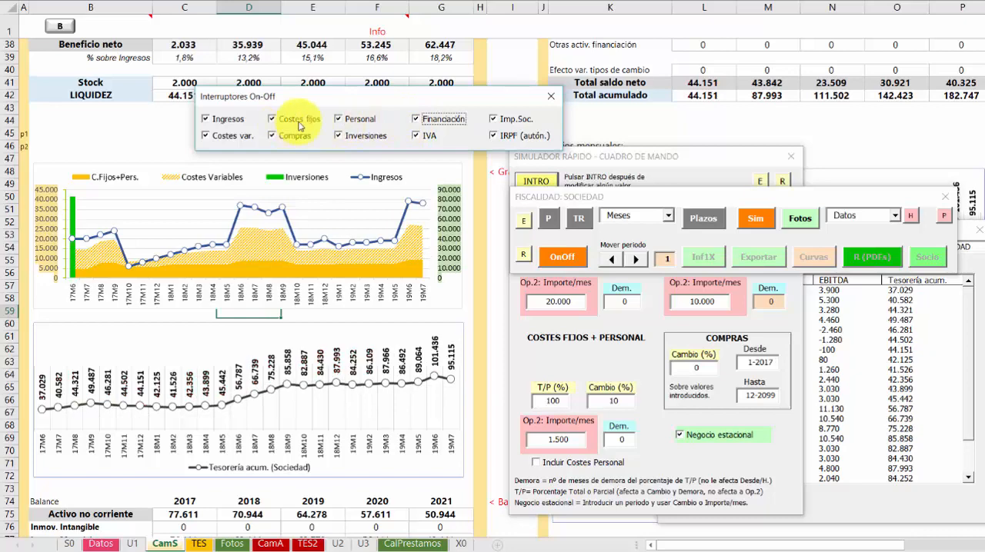
Rearrange the On-Off switches, FISCALIDAD and quick simulator windows so the charts and simulator fields stay uncovered
drag(387, 103, 310, 80)
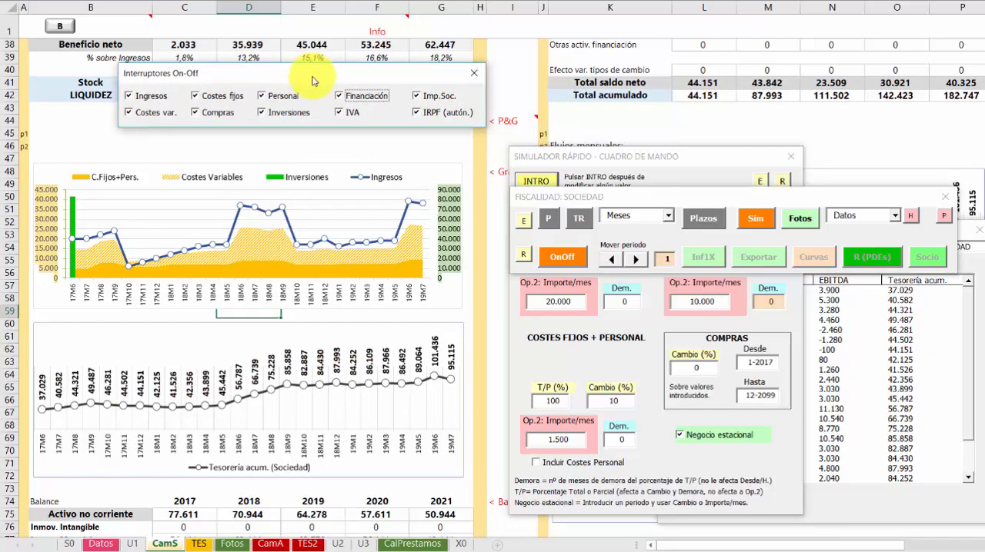
drag(577, 187, 294, 80)
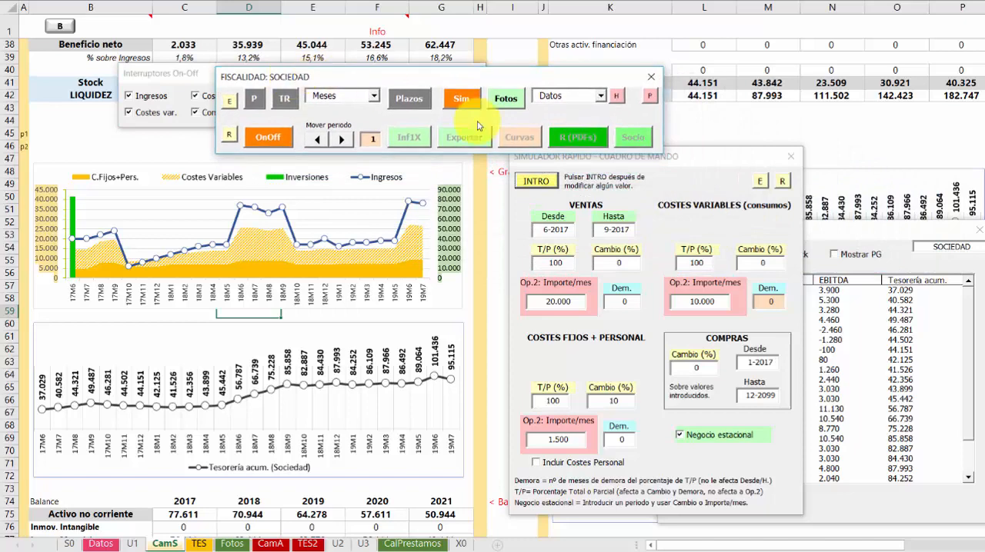
drag(708, 159, 622, 143)
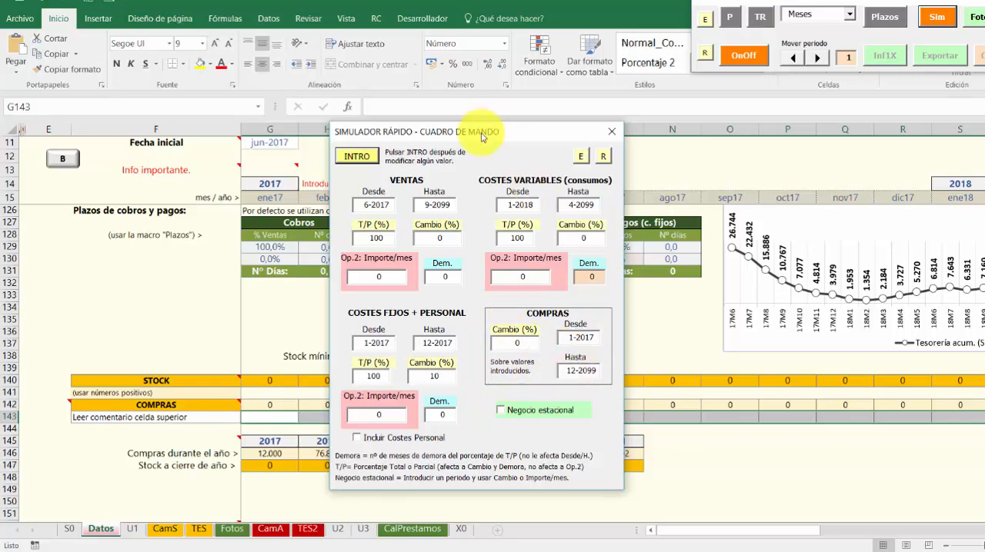
Move the quick simulator window clear of the stock and purchases tables on the Datos sheet
drag(483, 132, 821, 94)
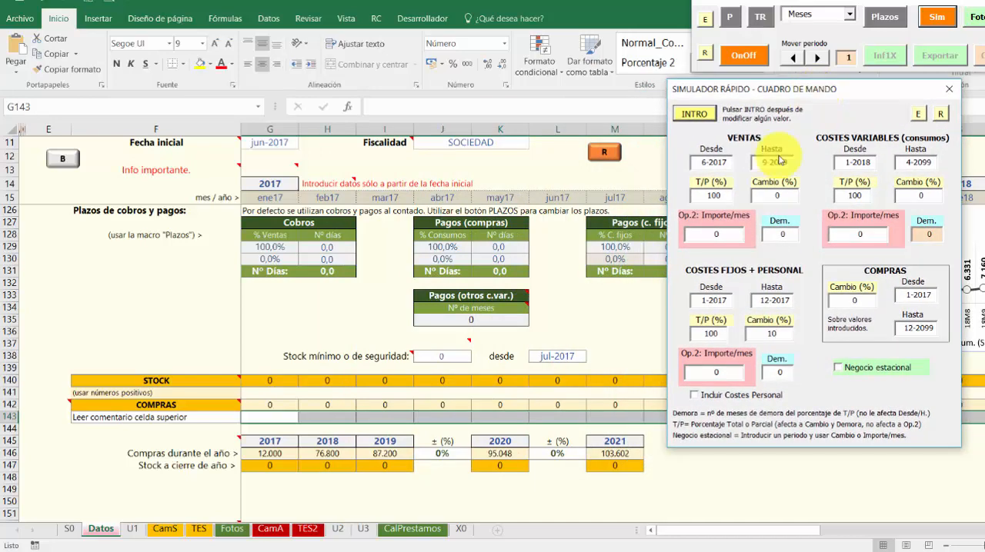
click(327, 320)
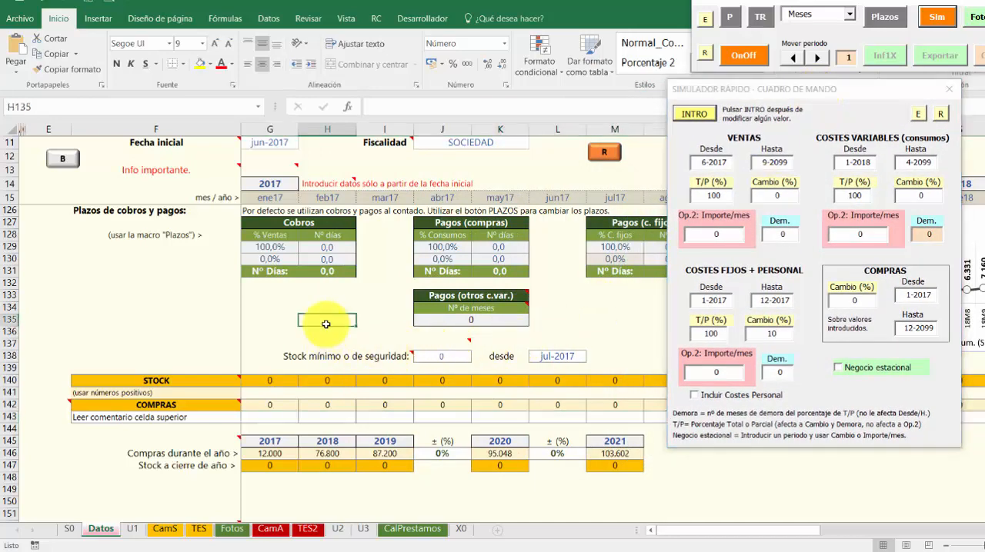
drag(772, 94, 696, 0)
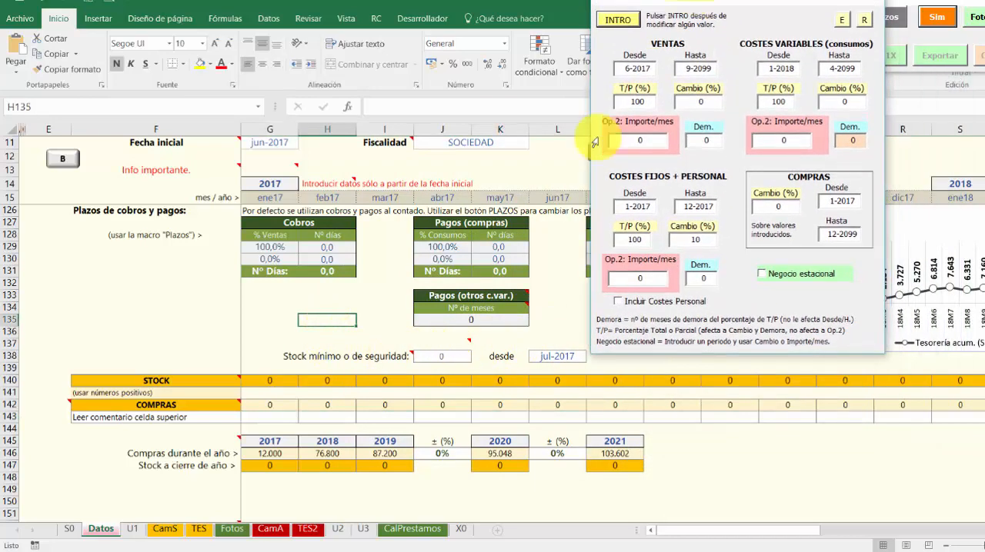
Examine the monthly COMPRAS entry cells in row 143 and the percentage-change cells for 2020 and 2021 purchases
click(260, 417)
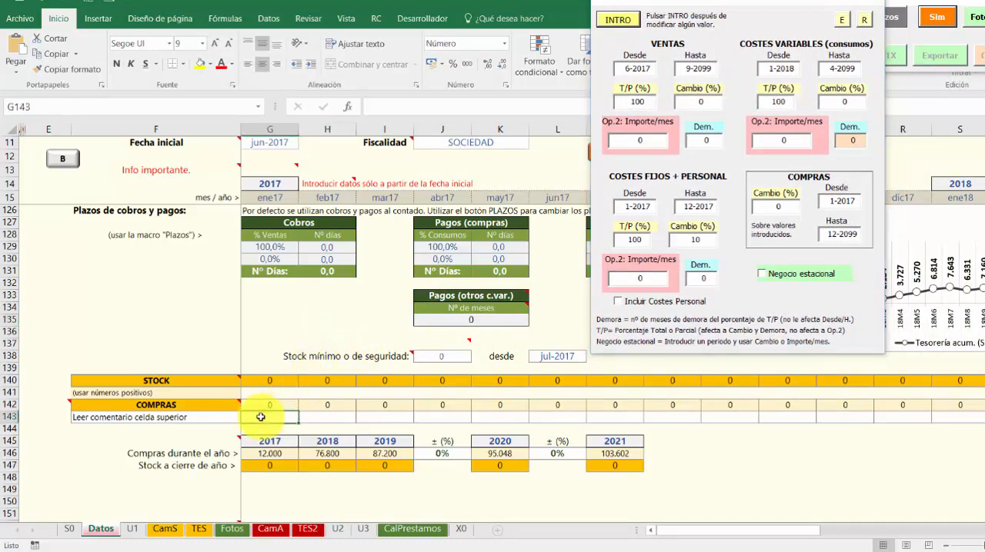
drag(261, 417, 866, 417)
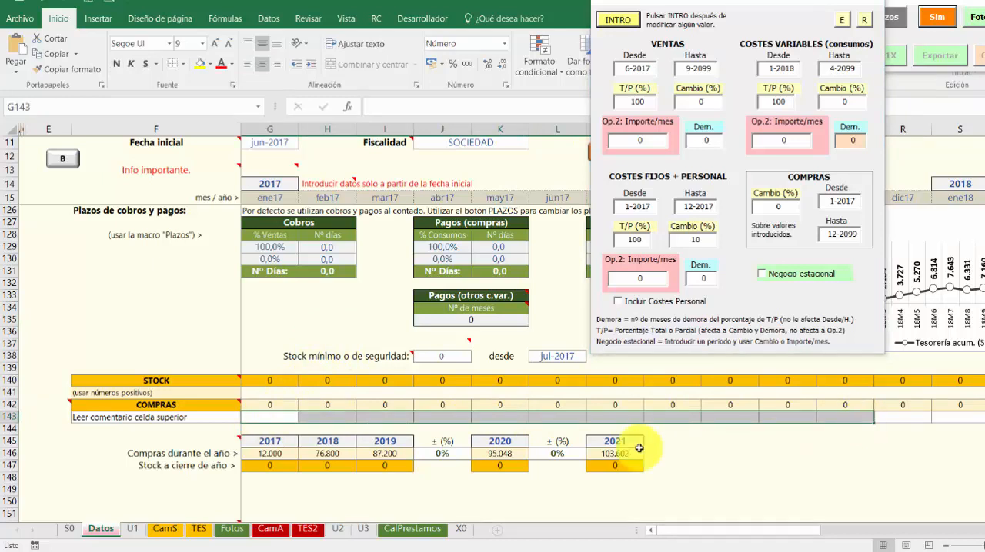
click(261, 417)
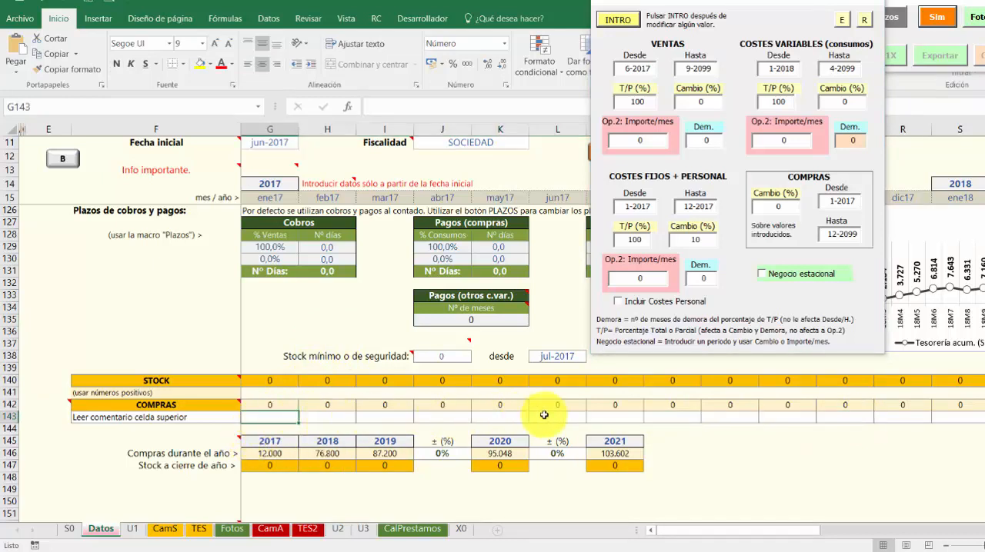
click(442, 454)
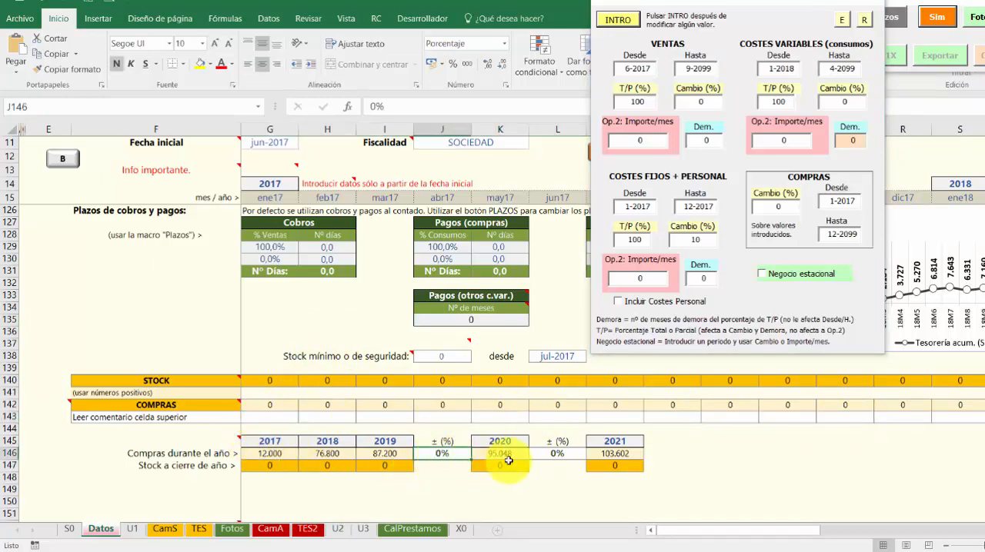
click(556, 454)
click(432, 452)
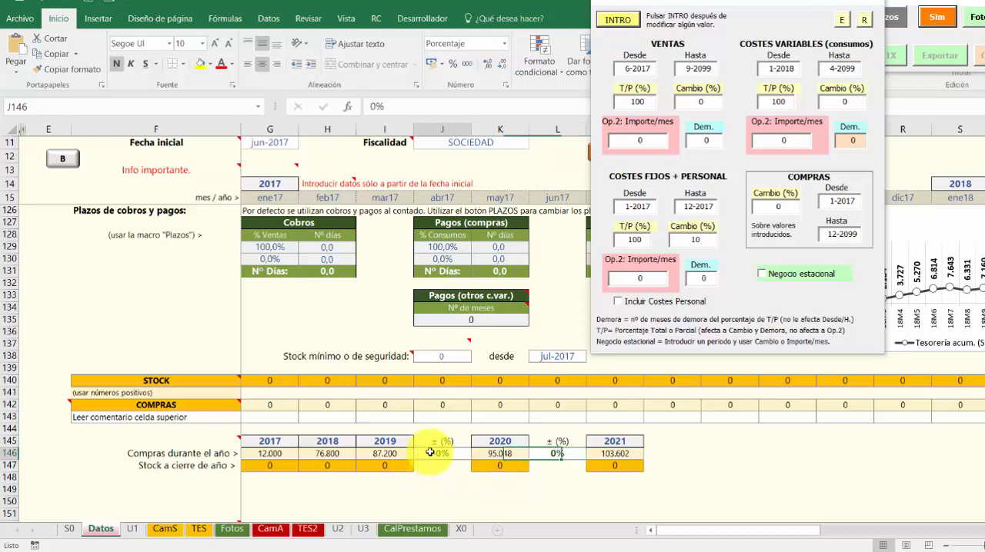
click(559, 455)
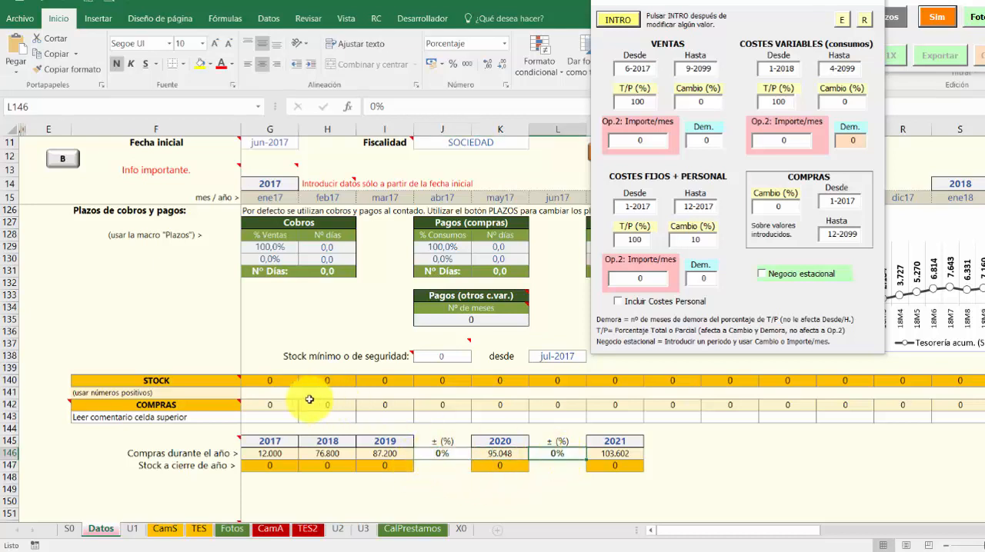
drag(271, 417, 971, 417)
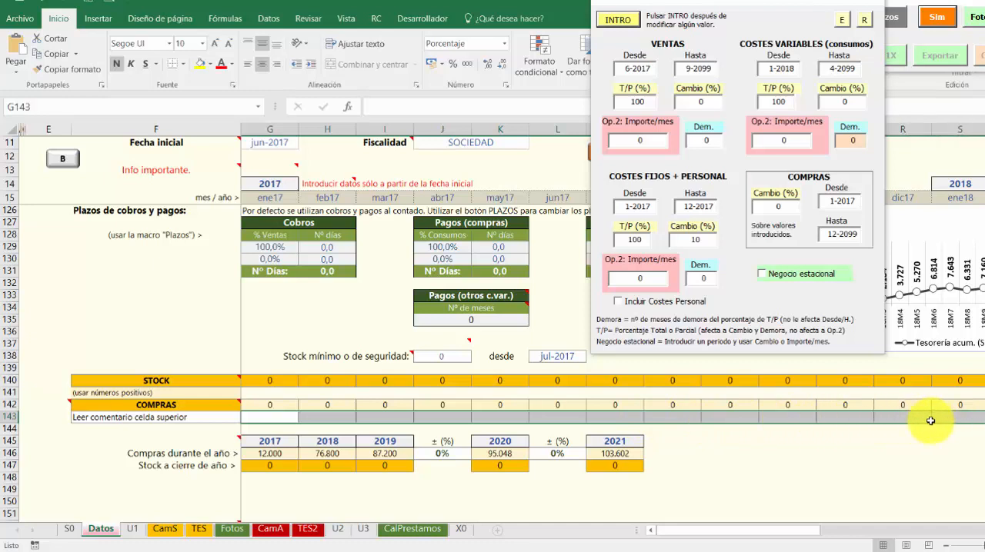
click(717, 462)
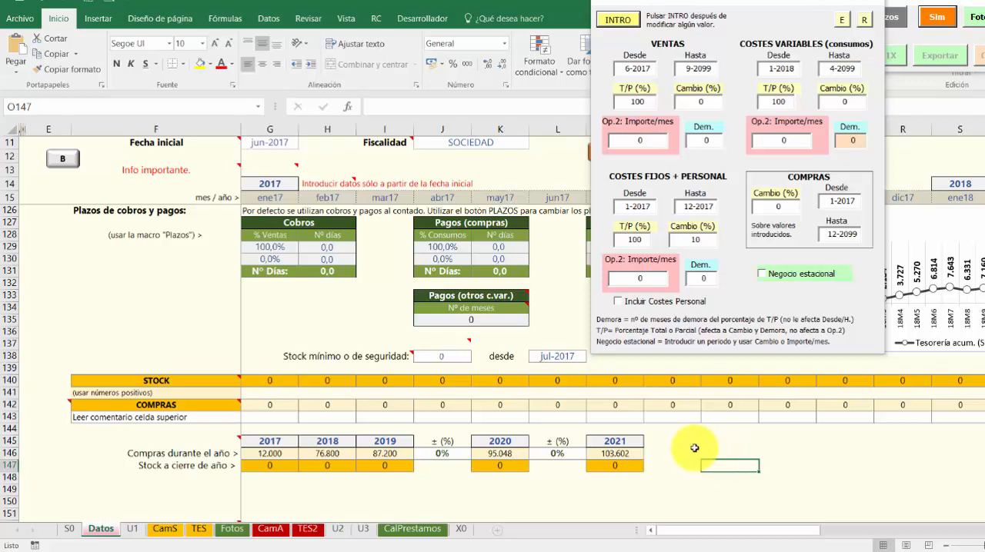
click(265, 417)
click(313, 415)
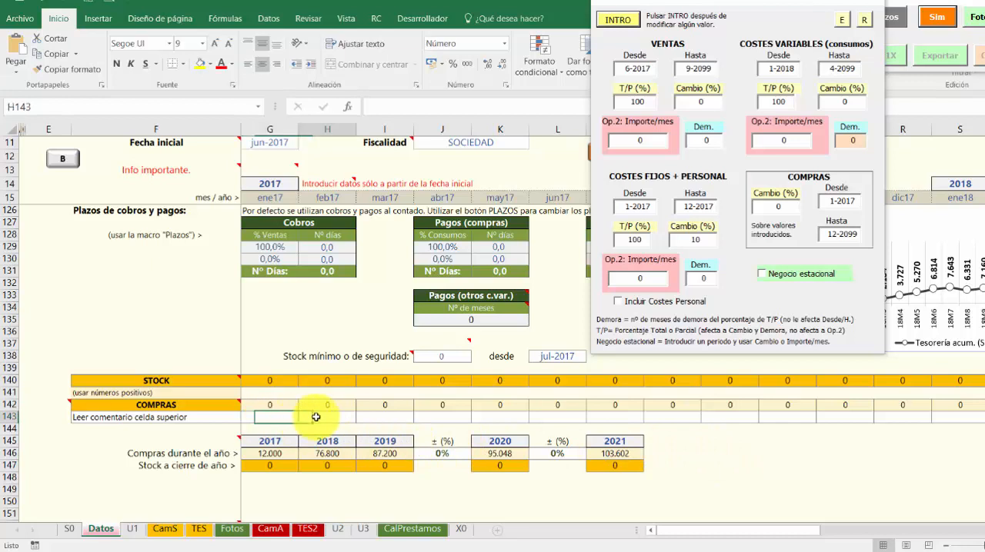
Examine the COMPRAS entry cells in row 143 for March to July 2017, keeping the simulator window clear of the row
click(369, 415)
click(425, 416)
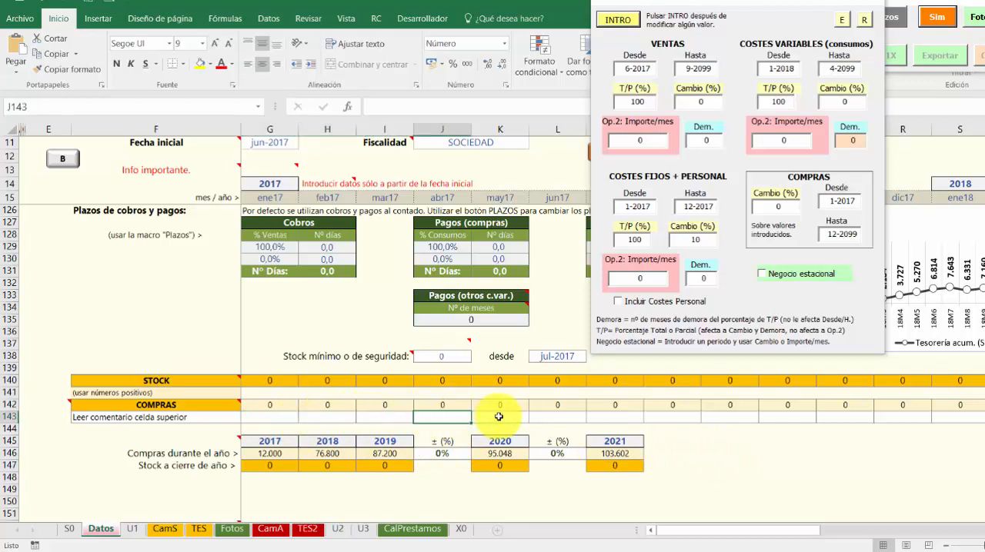
click(484, 416)
click(543, 415)
click(608, 416)
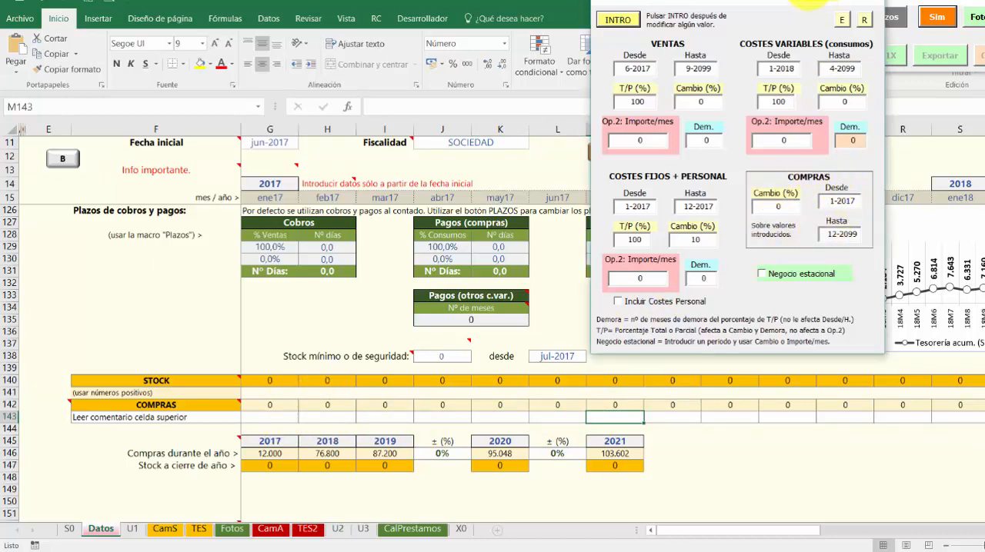
drag(817, 8, 731, 37)
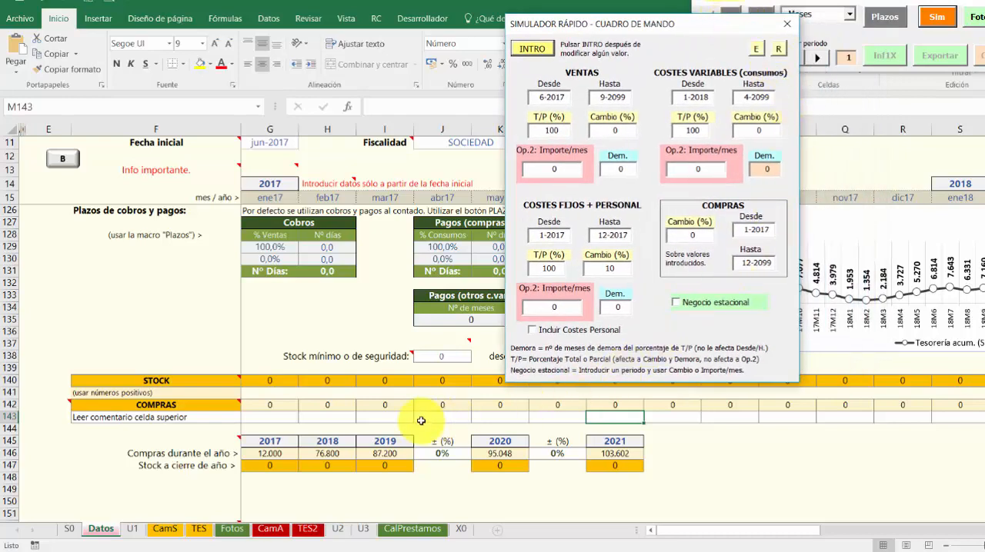
drag(418, 418, 453, 416)
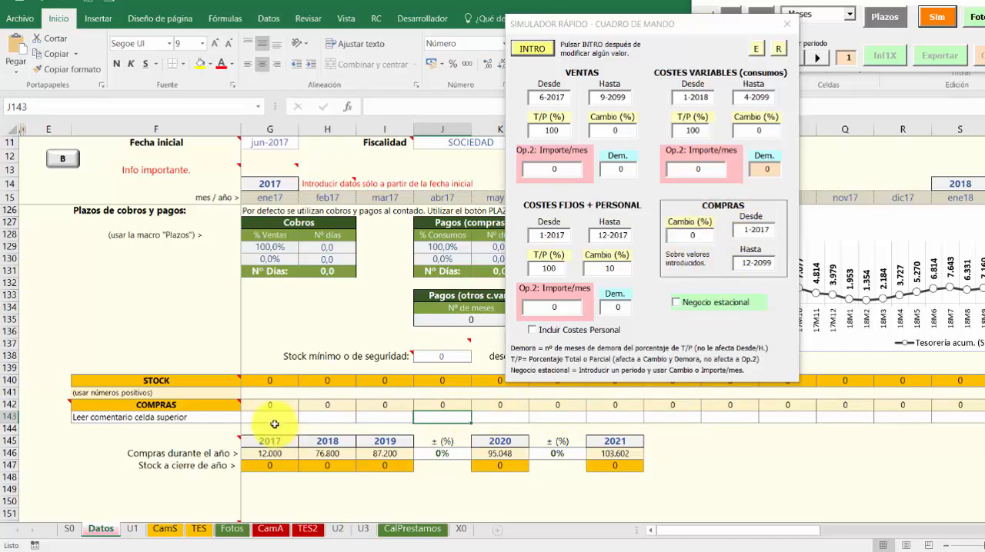
Enter the formula =G21+G25 in the January 2017 COMPRAS cell G143 to add both consumption rows
drag(597, 27, 826, 14)
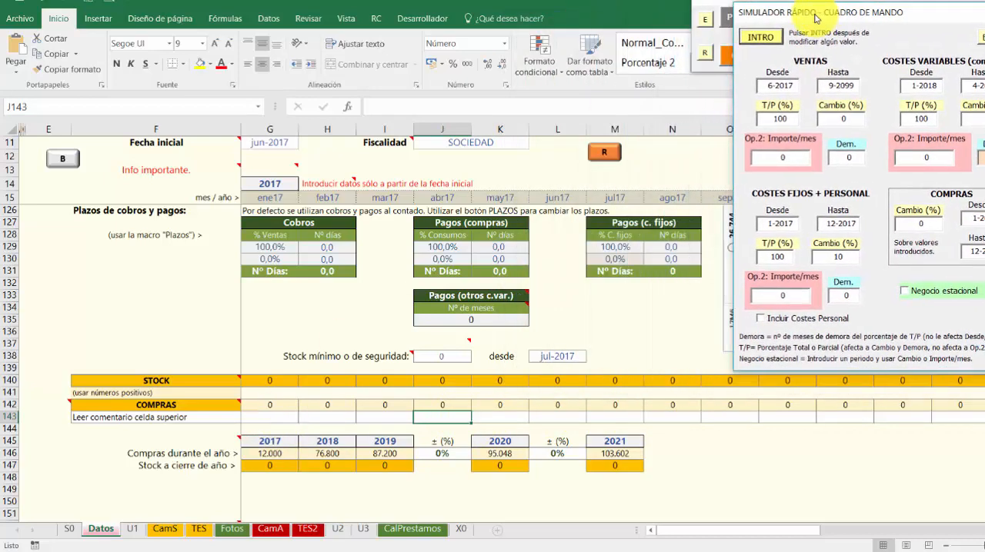
click(262, 416)
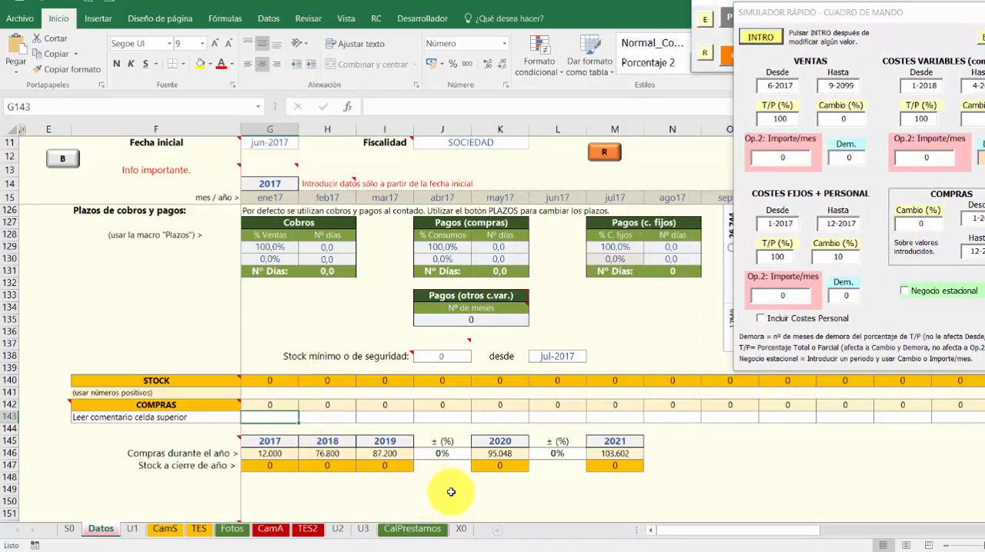
text(=)
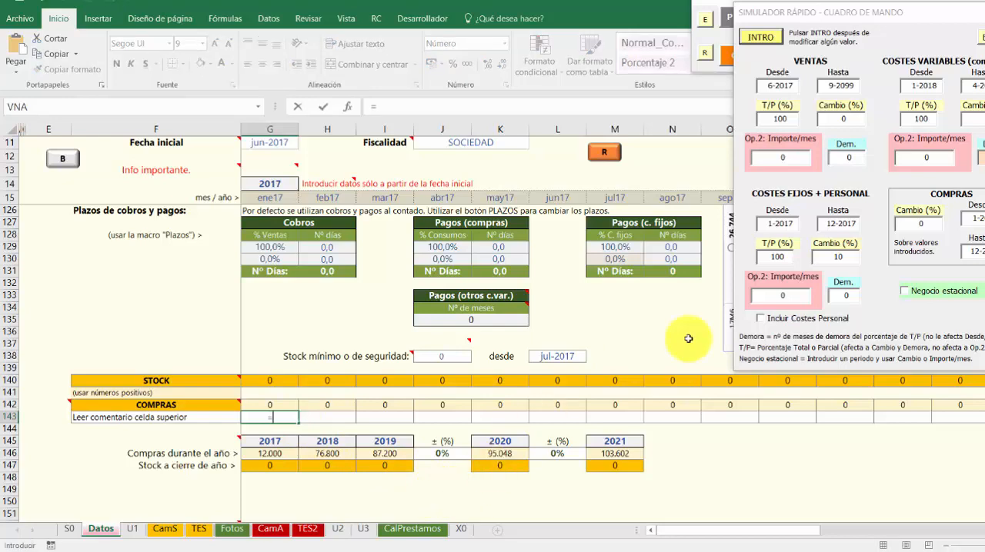
scroll(392, 357, up, 20)
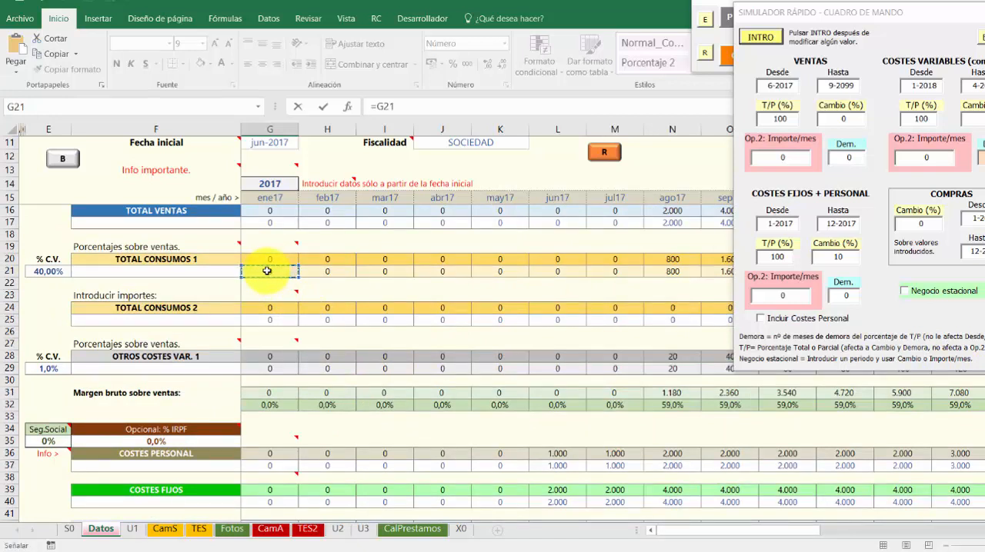
text(+)
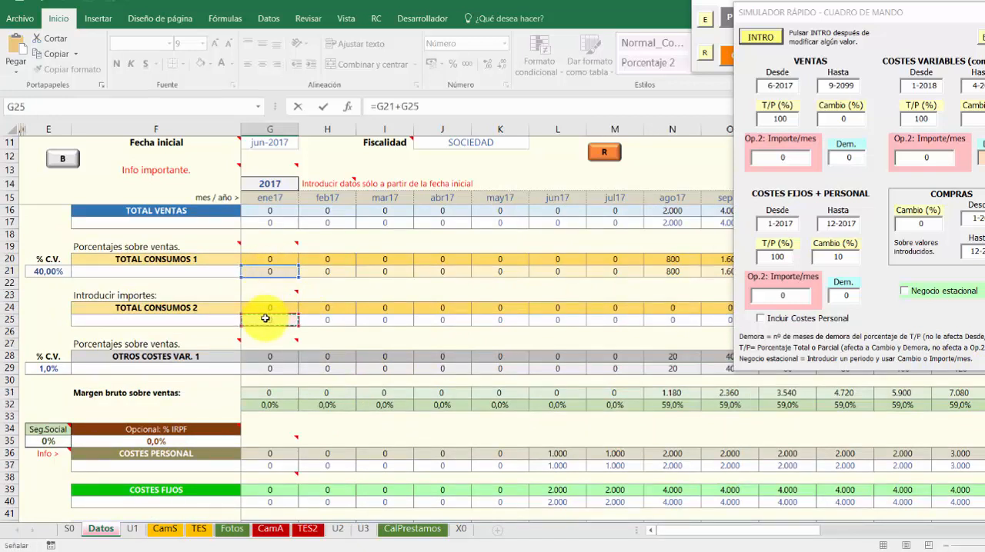
key(Return)
Copy the G143 formula across row 143 through December 2019 and check the July and August 2017 purchase cells
scroll(323, 454, down, 3)
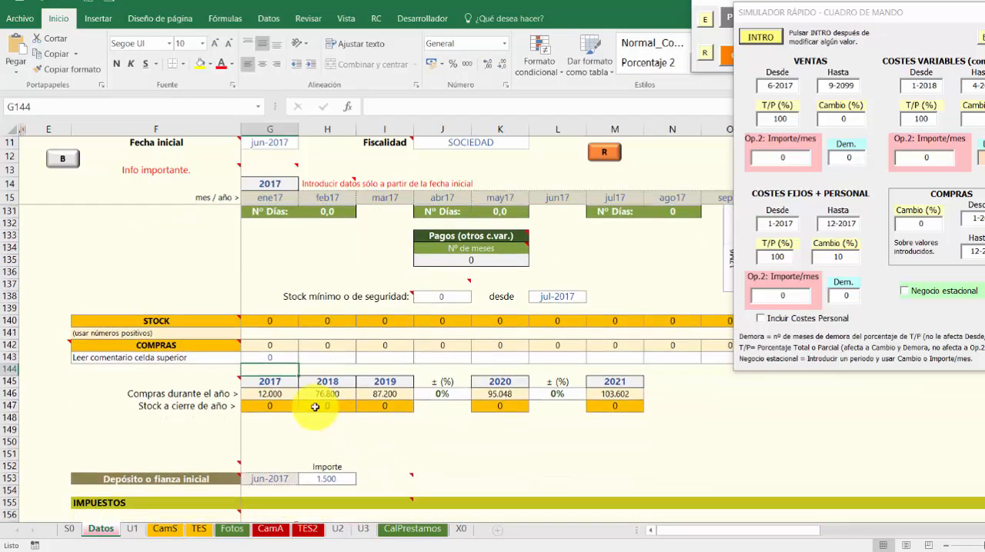
click(278, 357)
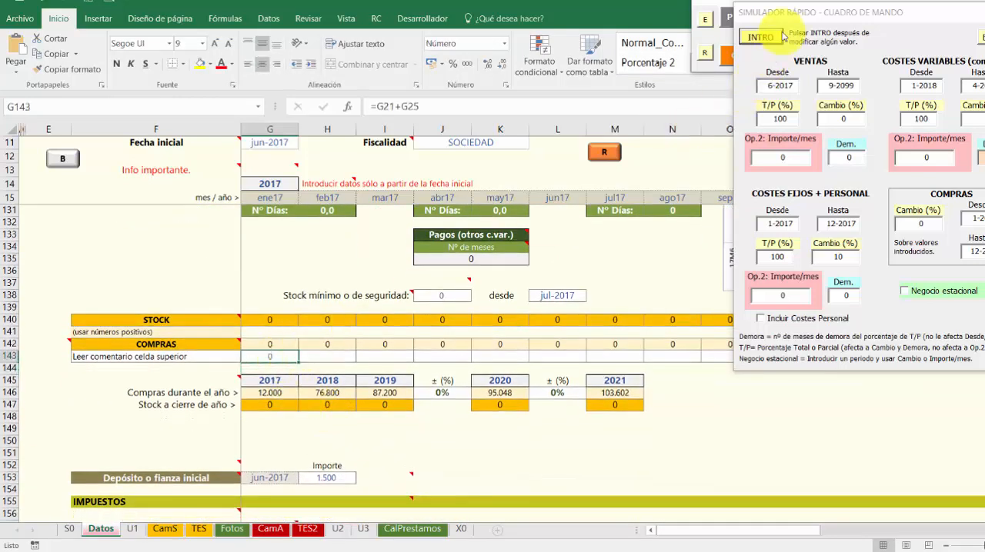
drag(754, 15, 469, 426)
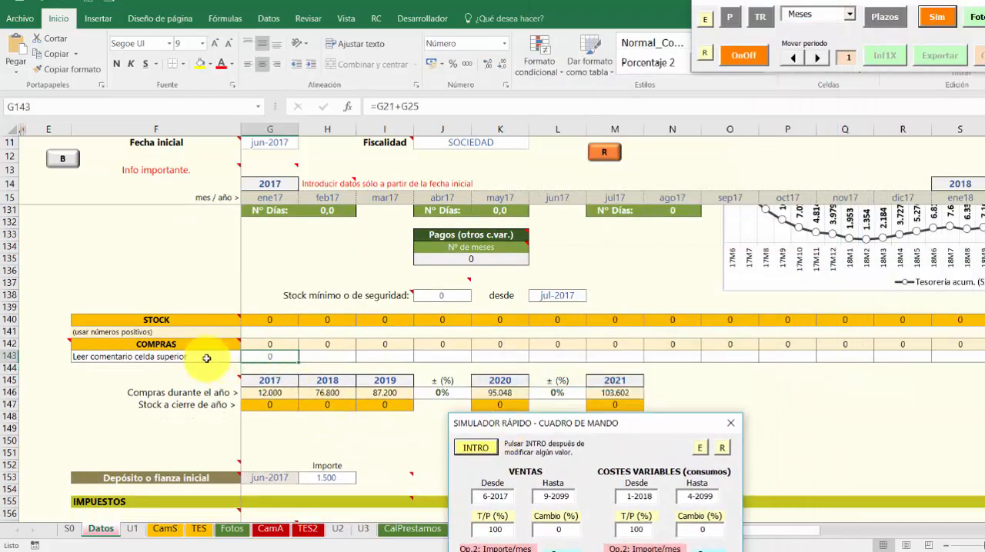
drag(294, 362, 973, 362)
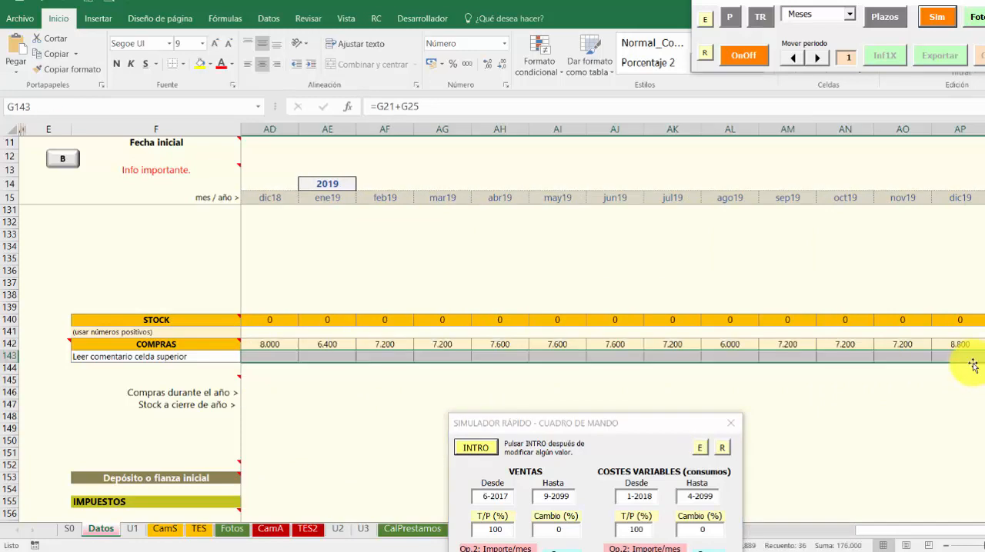
drag(870, 543, 467, 533)
click(672, 356)
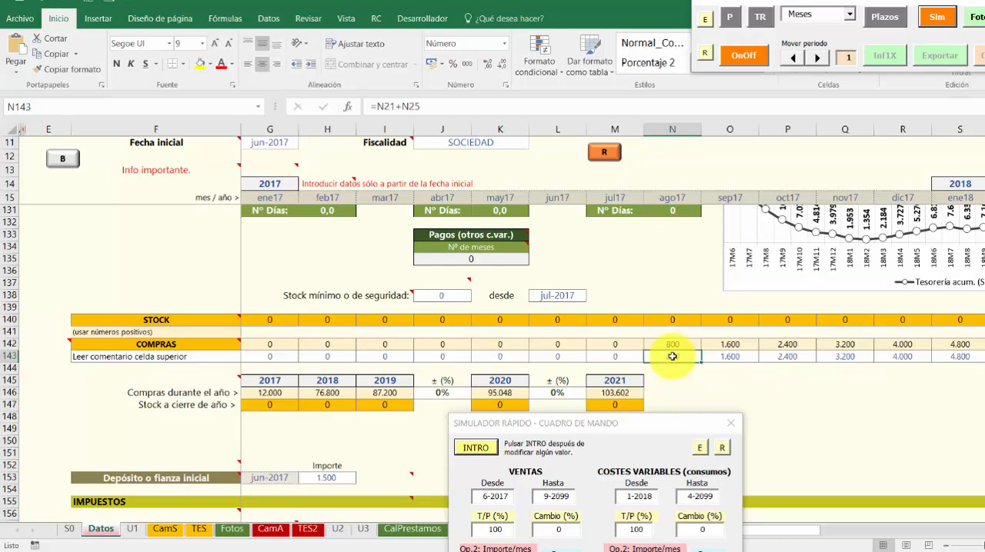
click(615, 357)
click(673, 357)
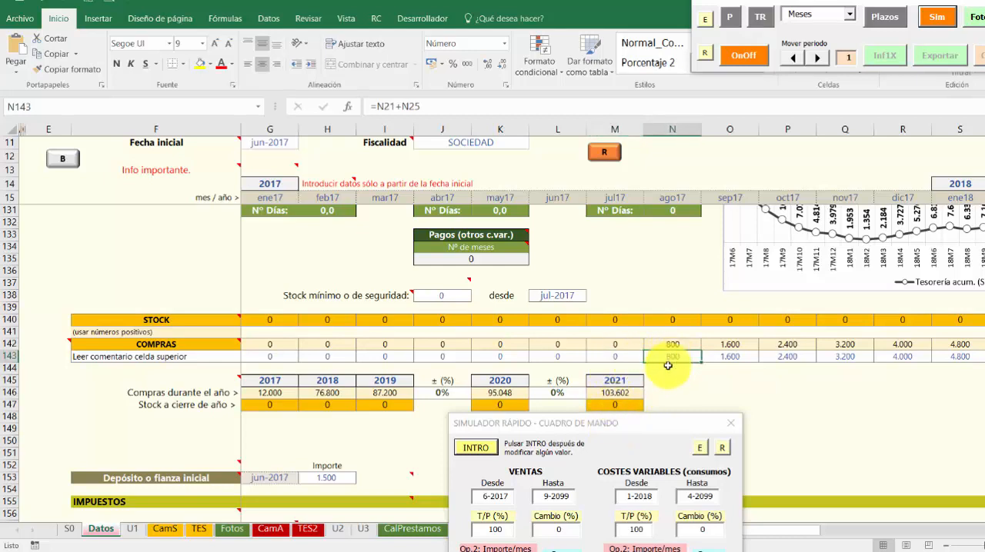
Set the simulator's COMPRAS change to 10% for 1-2017 to 12-2099 and apply it, with the treasury chart uncovered
click(638, 425)
drag(638, 425, 681, 1)
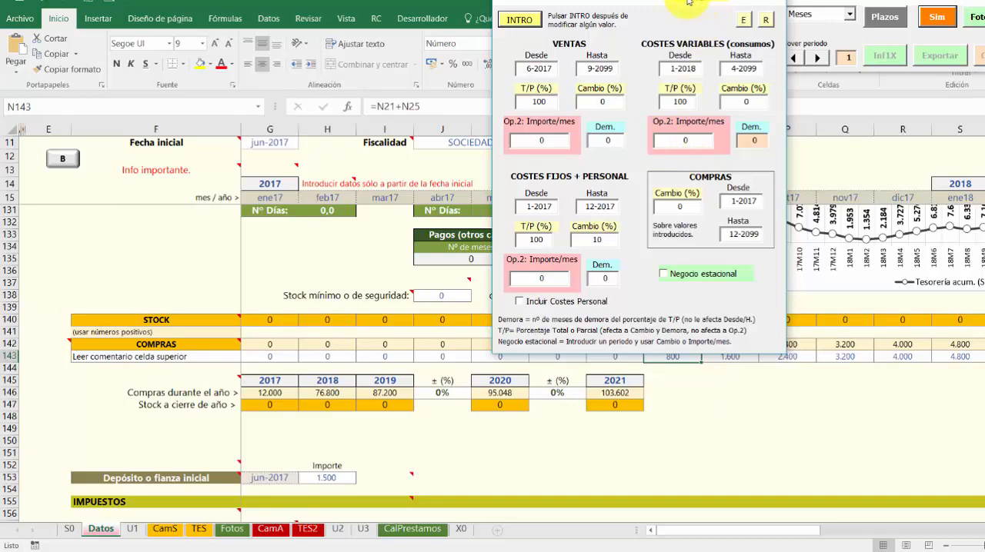
drag(688, 2, 474, 10)
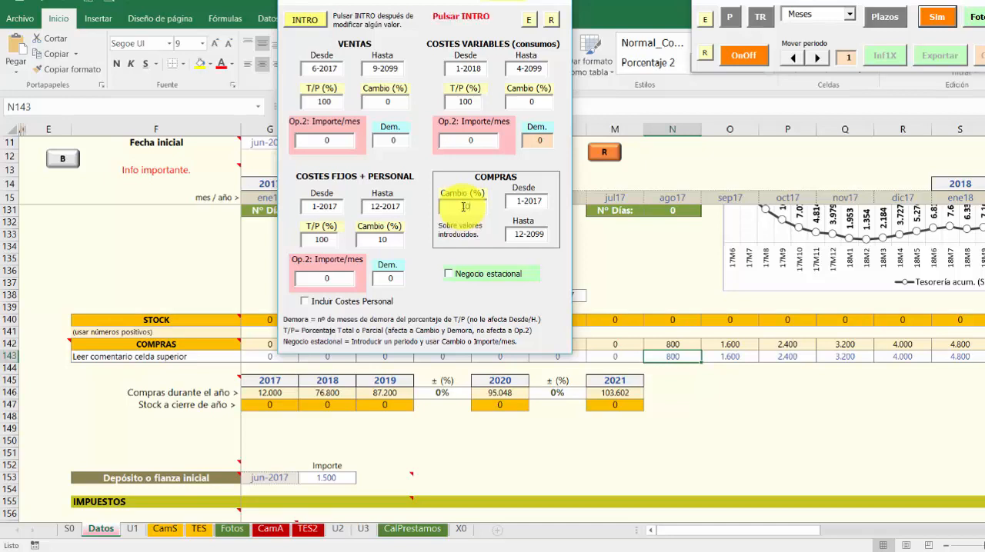
click(305, 22)
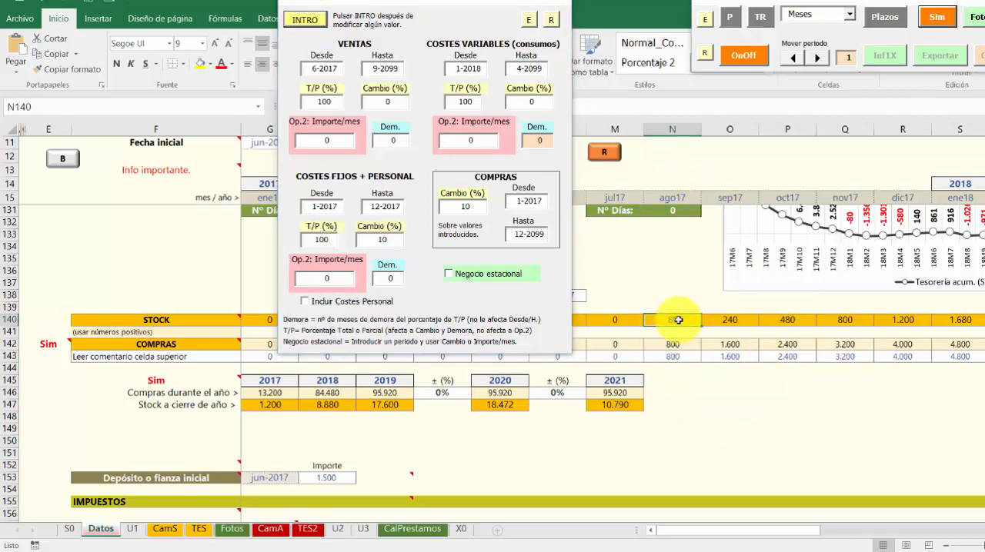
Compare the STOCK cells for August to October 2017 in row 140 with the corresponding monthly purchases in rows 142 and 143
click(730, 319)
click(780, 320)
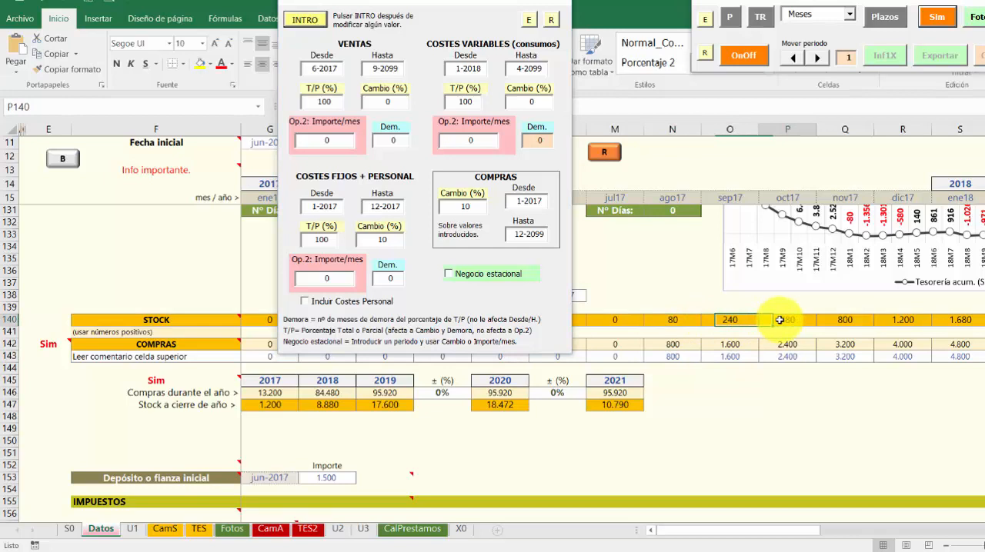
click(687, 320)
click(731, 321)
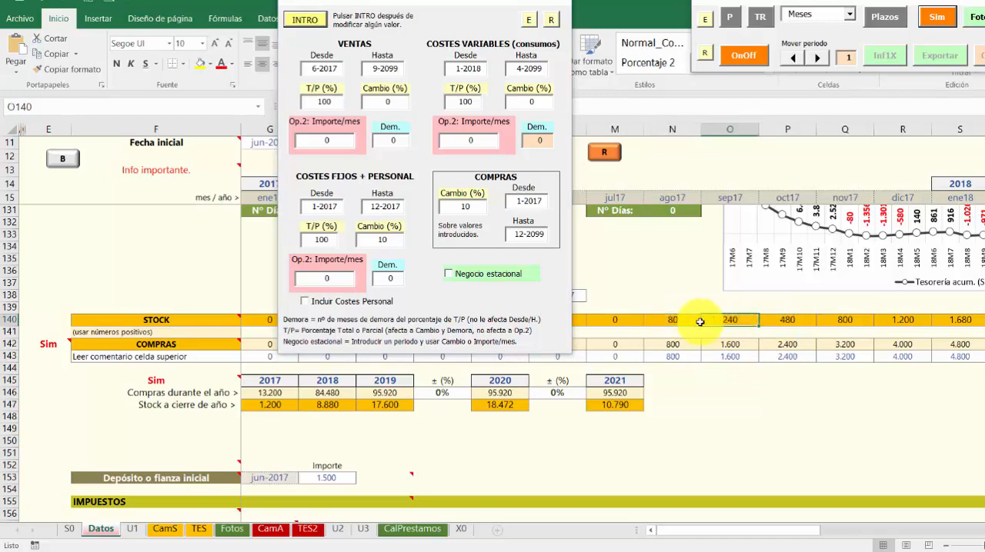
click(675, 358)
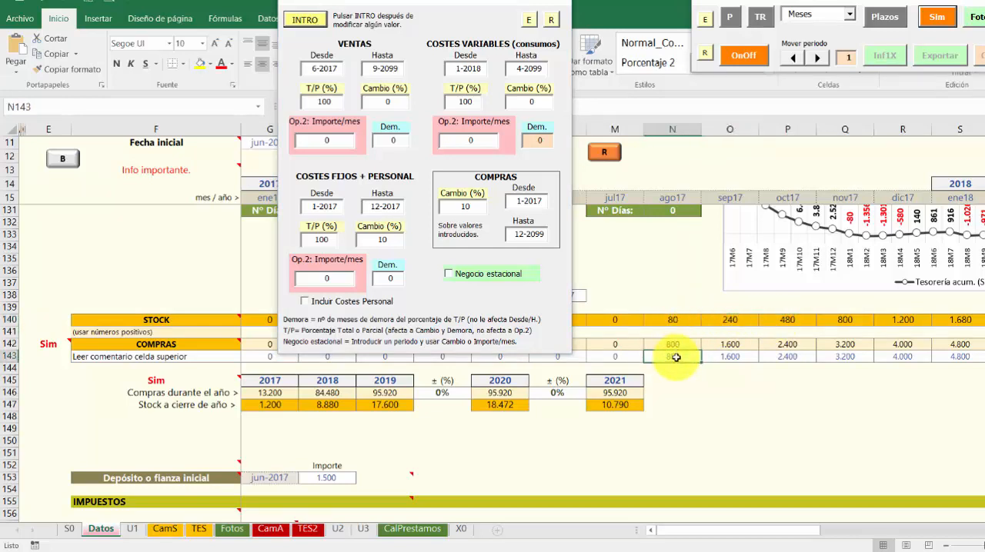
click(682, 322)
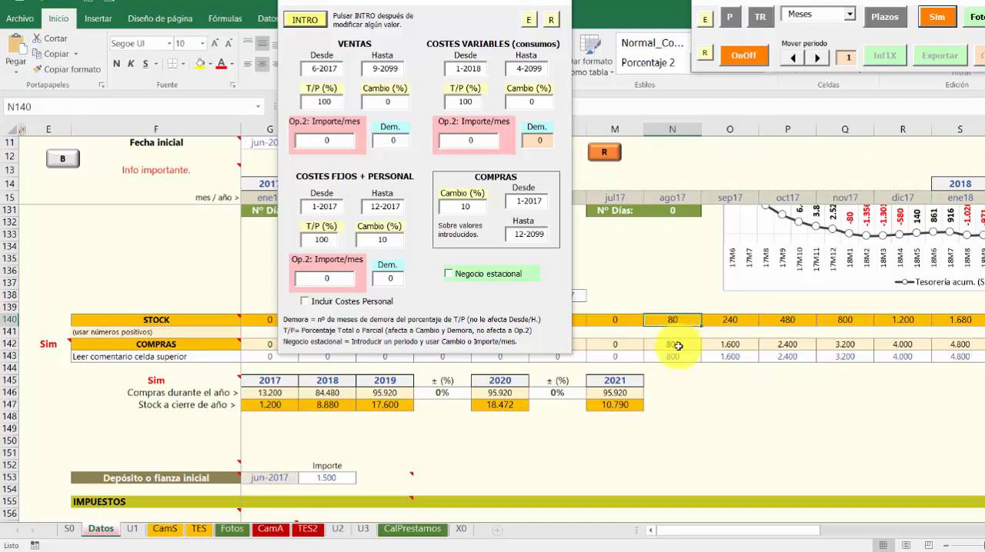
drag(677, 347, 717, 346)
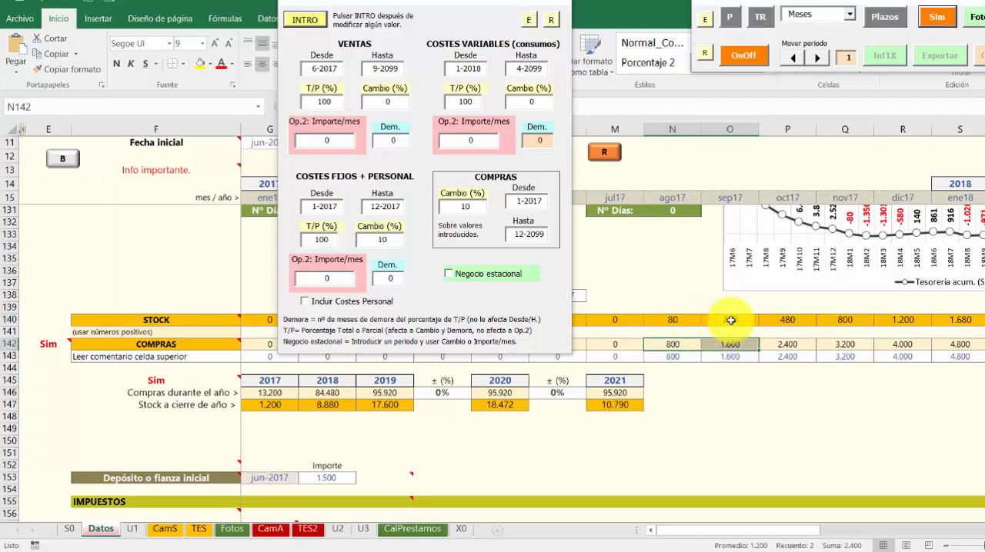
click(731, 320)
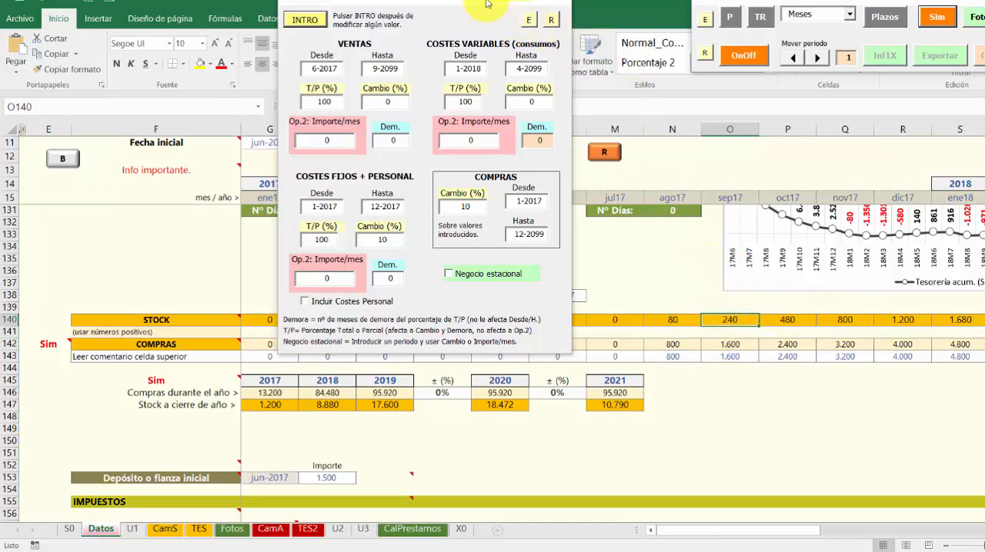
drag(484, 3, 588, 22)
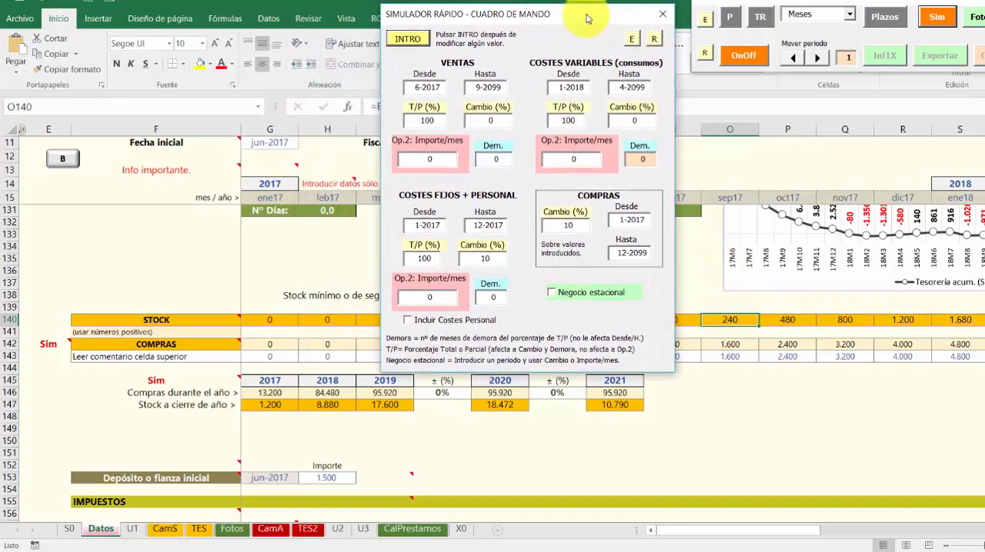